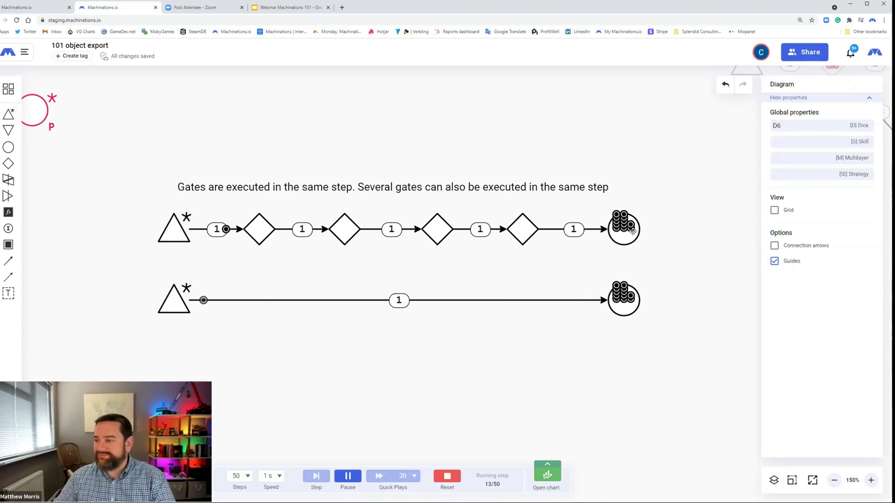
Reset the gates simulation and bring the Converters section's example diagrams into view at 150% zoom
click(447, 478)
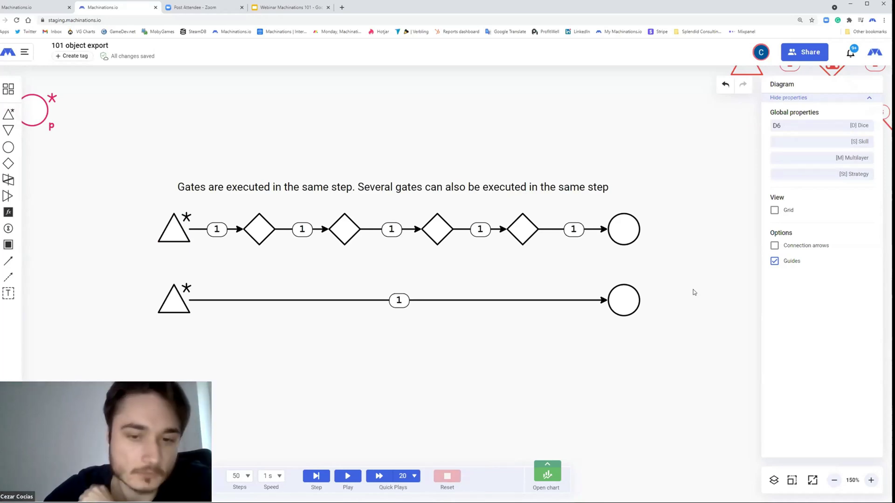
drag(693, 292, 525, 295)
click(835, 480)
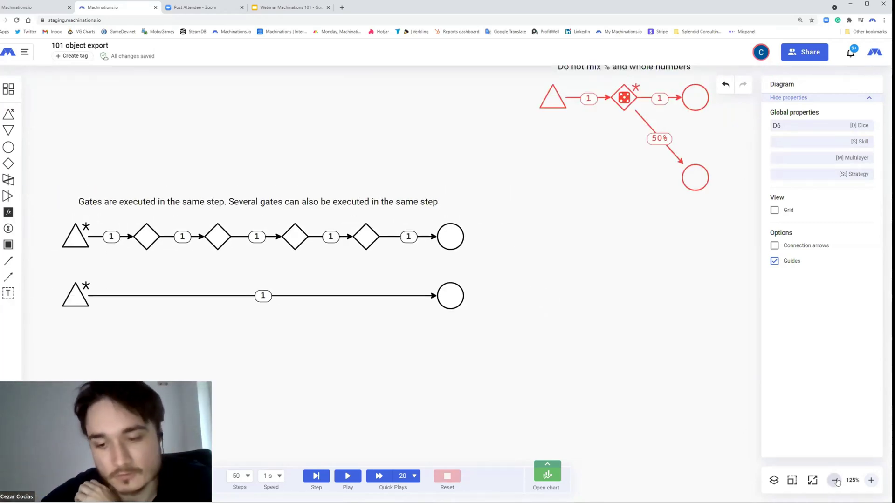
drag(728, 214, 312, 327)
drag(726, 166, 269, 278)
drag(695, 163, 396, 224)
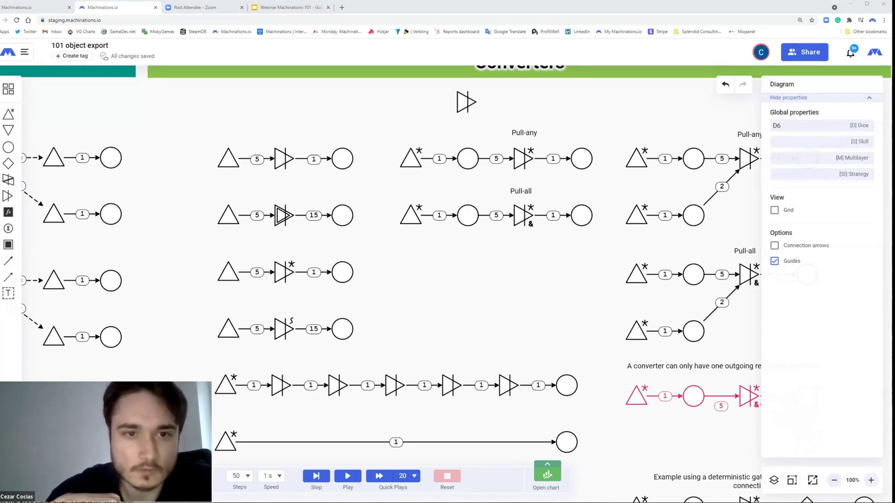
scroll(478, 310, left, 5)
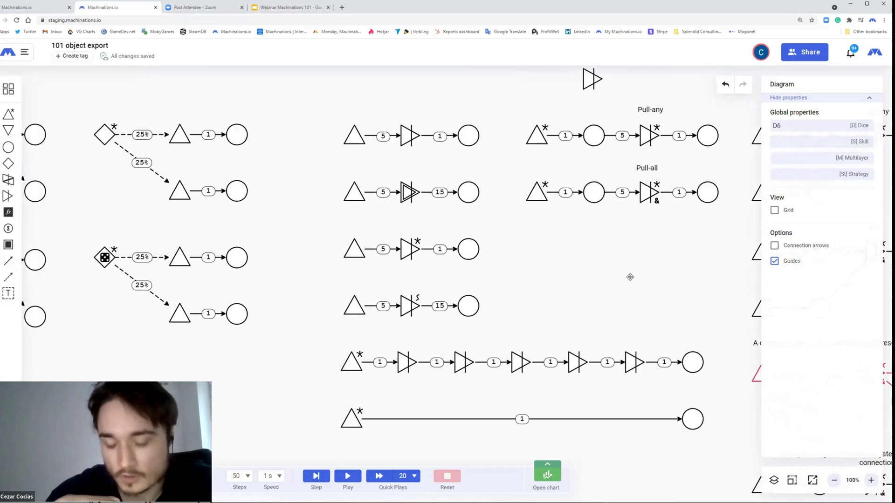
click(870, 481)
click(870, 481)
scroll(605, 345, up, 2)
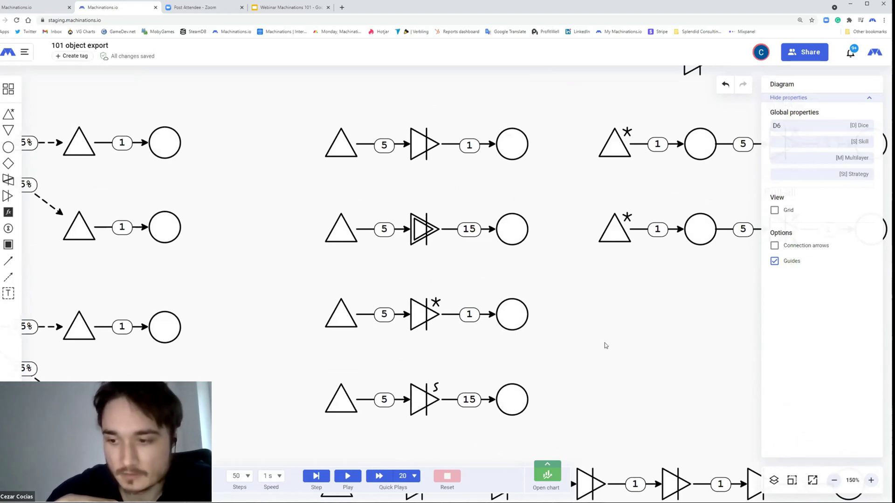
drag(677, 280, 602, 356)
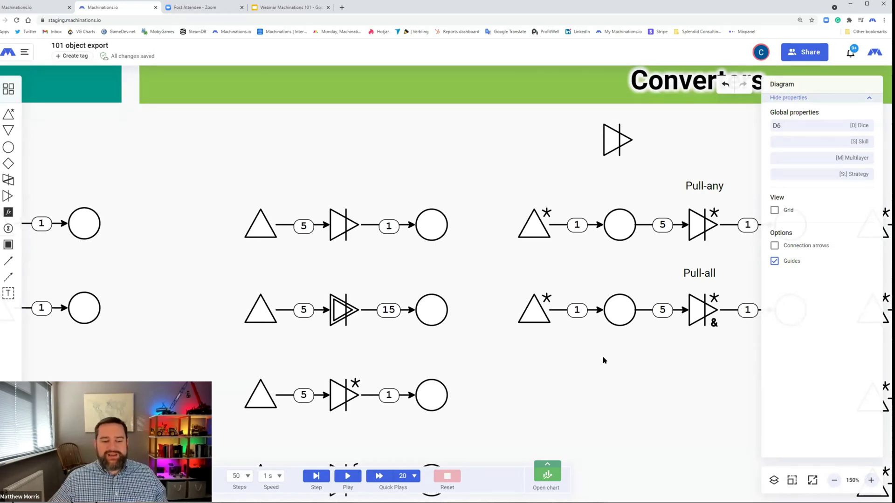
scroll(448, 286, down, 1)
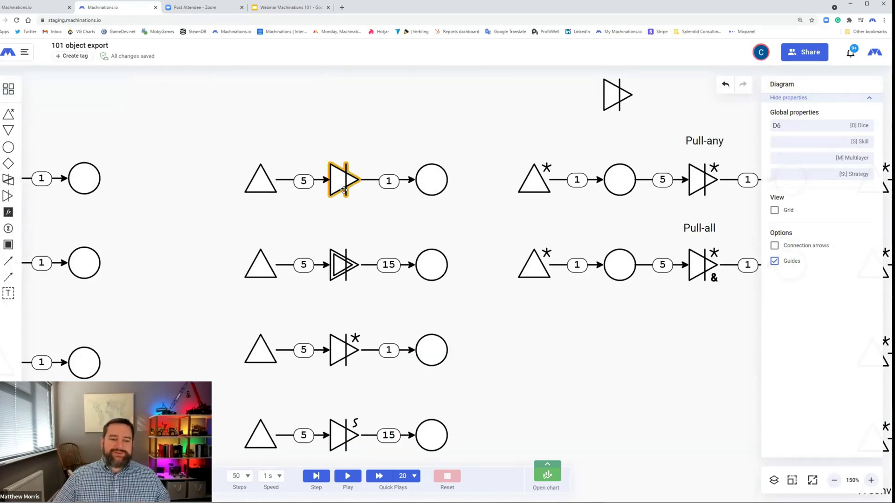
Run the basic converter examples, fire the interactive 5-to-15 converter twice, and reset the simulation
click(347, 477)
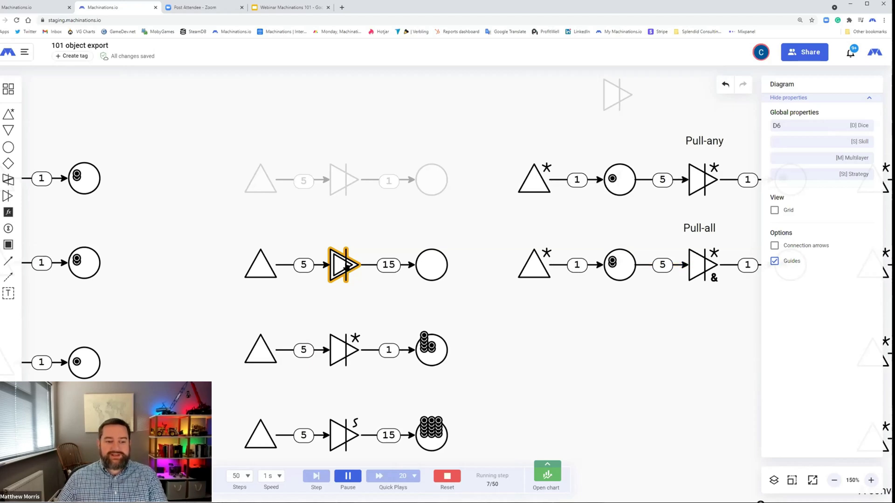
click(345, 268)
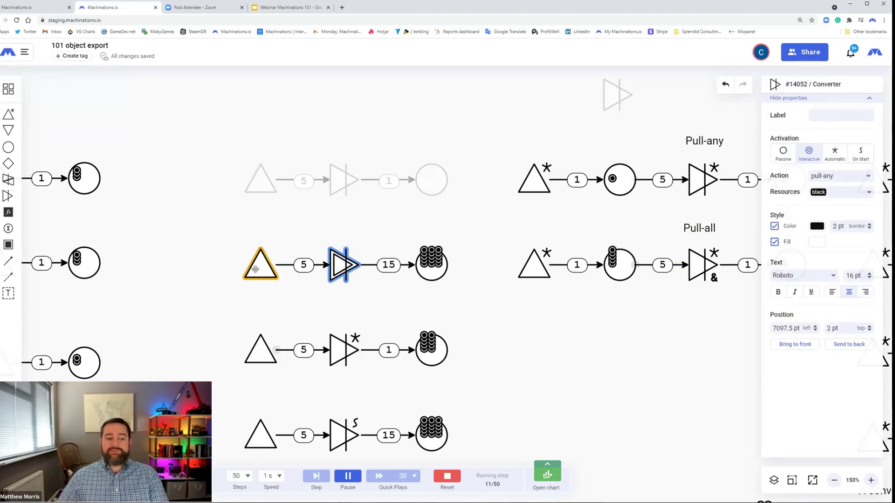
click(339, 268)
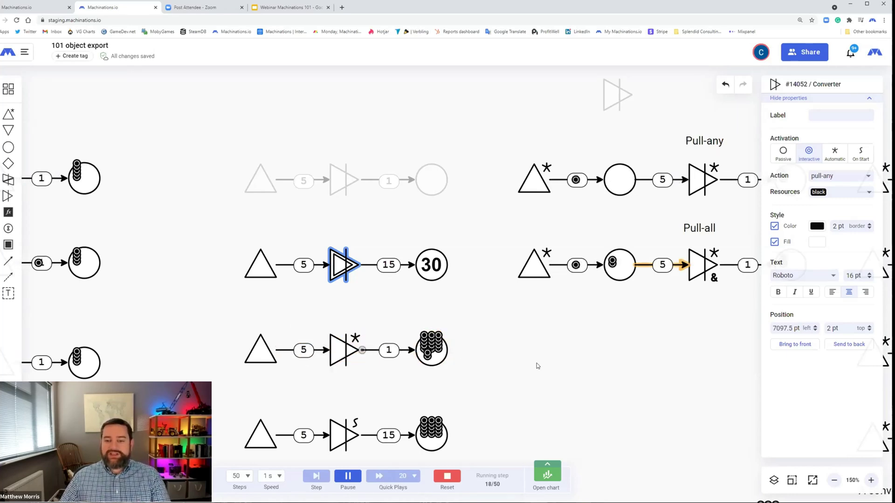
click(449, 476)
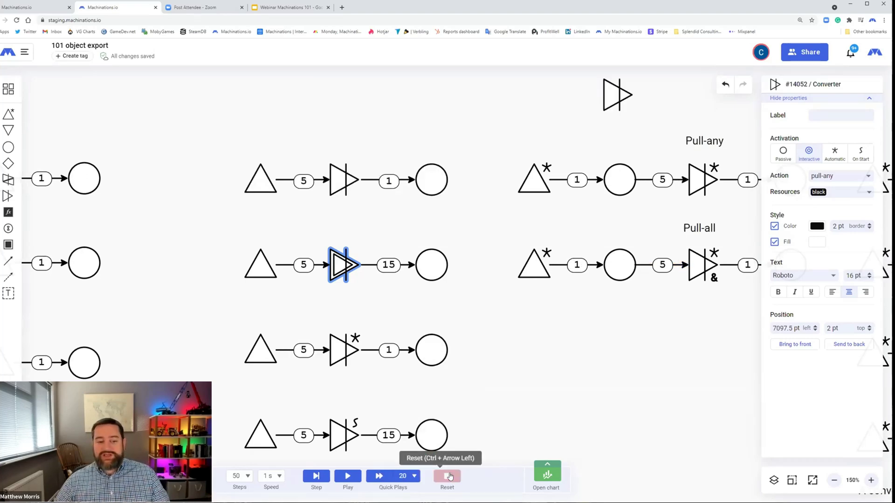
Run the chain of five converters alongside the direct source-to-pool connection for comparison, and reset the simulation
scroll(489, 414, down, 5)
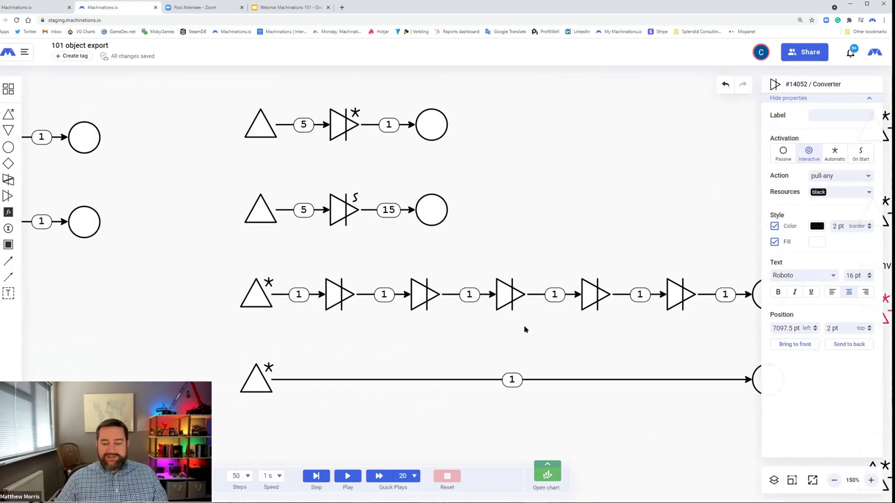
drag(656, 351, 535, 315)
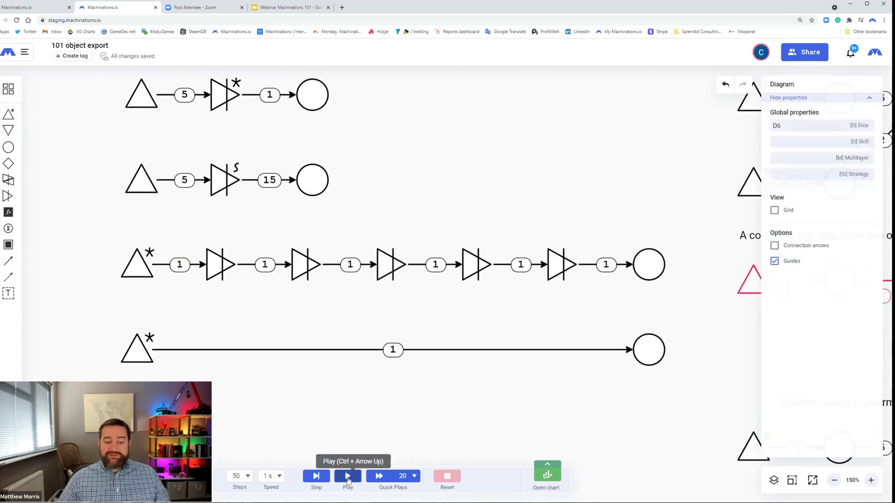
click(348, 476)
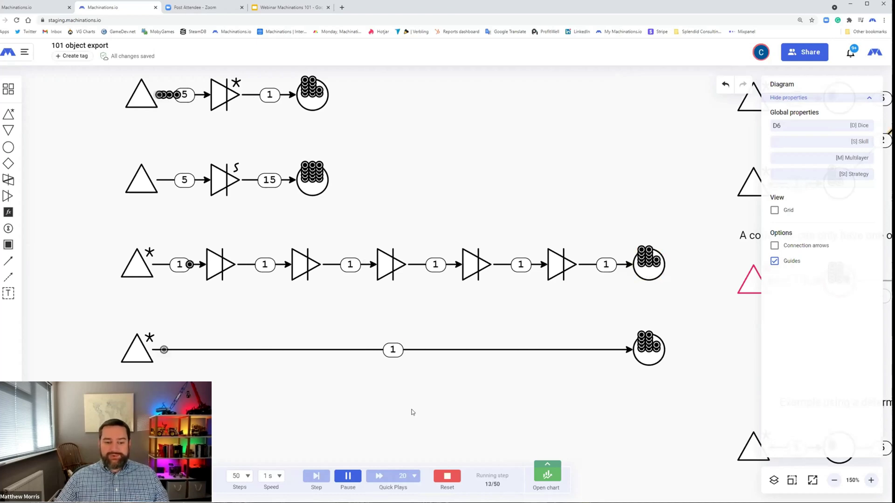
click(447, 476)
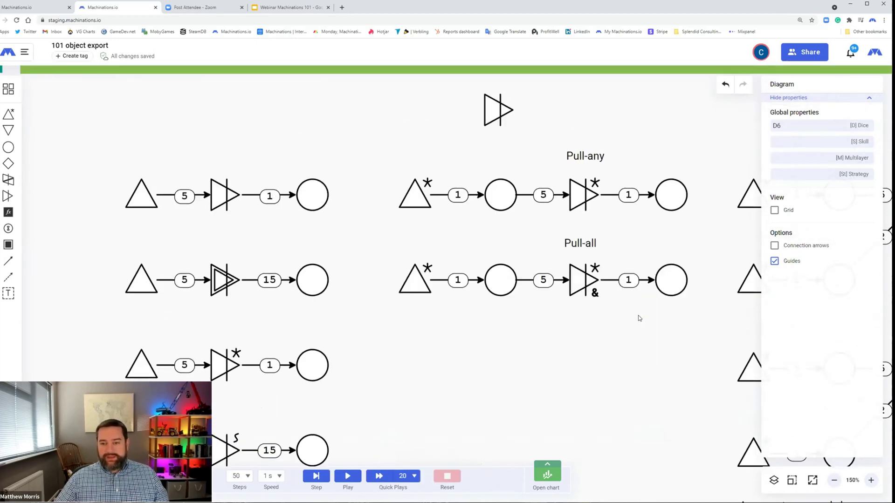
Run the single-input Pull-any and Pull-all converter examples and inspect the Pull-any converter's properties
click(348, 476)
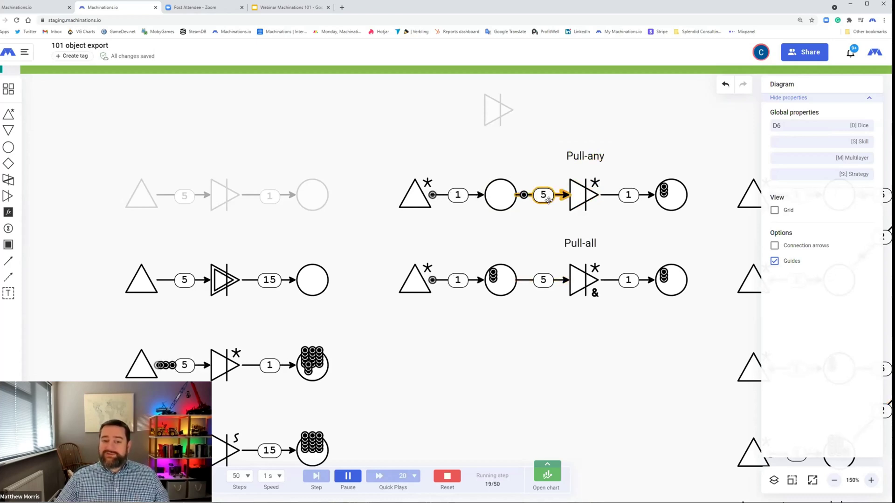
click(585, 193)
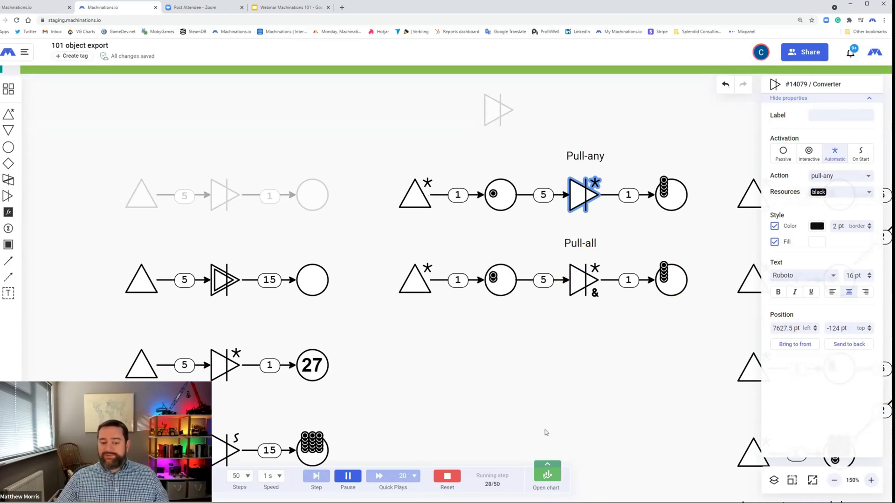
Run the two-input Pull-any and Pull-all examples, inspect the Pull-any converter and its lower input pool, and reset the simulation
drag(673, 343, 277, 333)
click(347, 476)
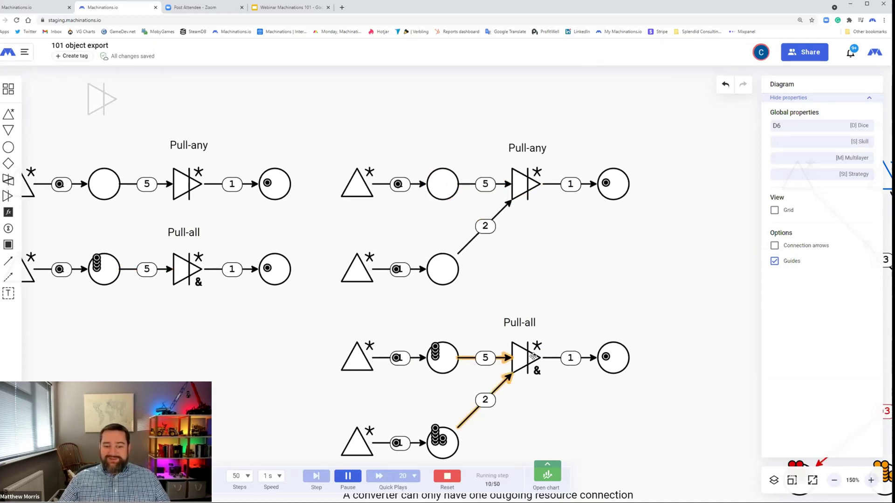
scroll(530, 188, down, 1)
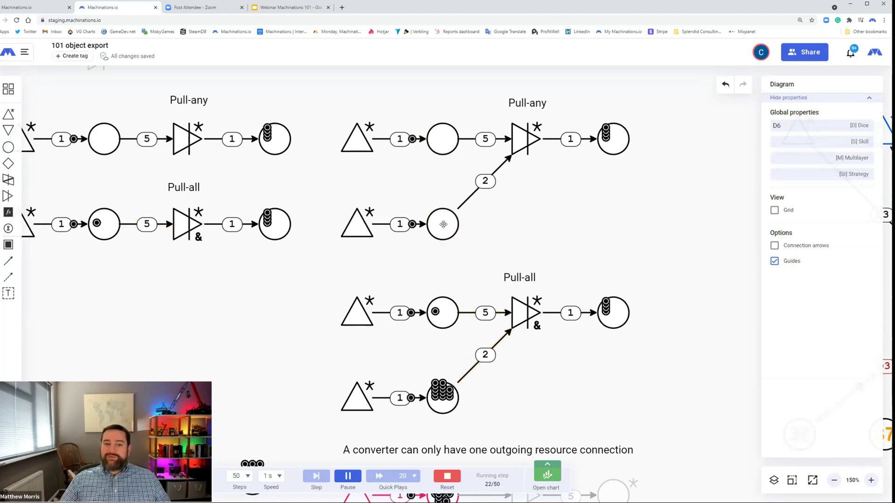
click(521, 141)
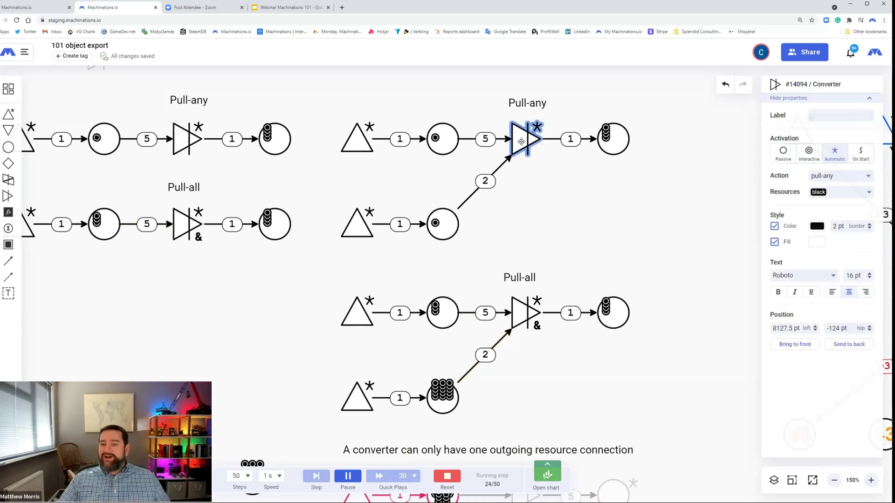
click(582, 196)
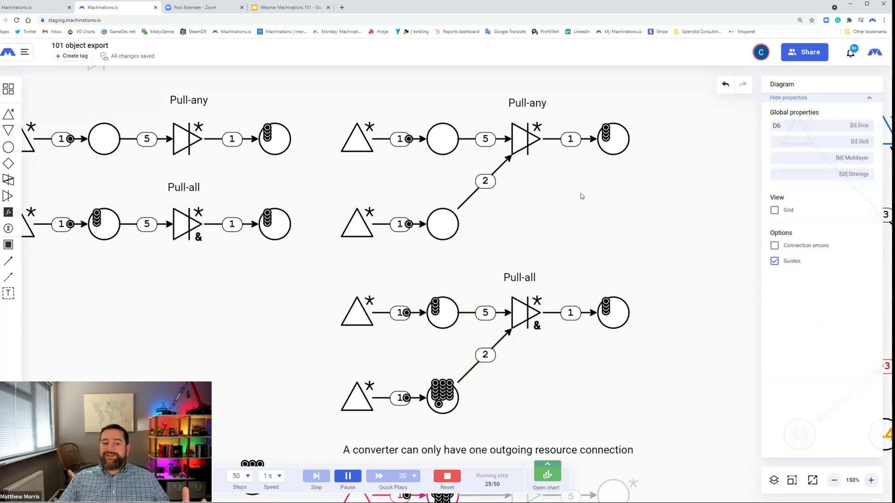
click(452, 225)
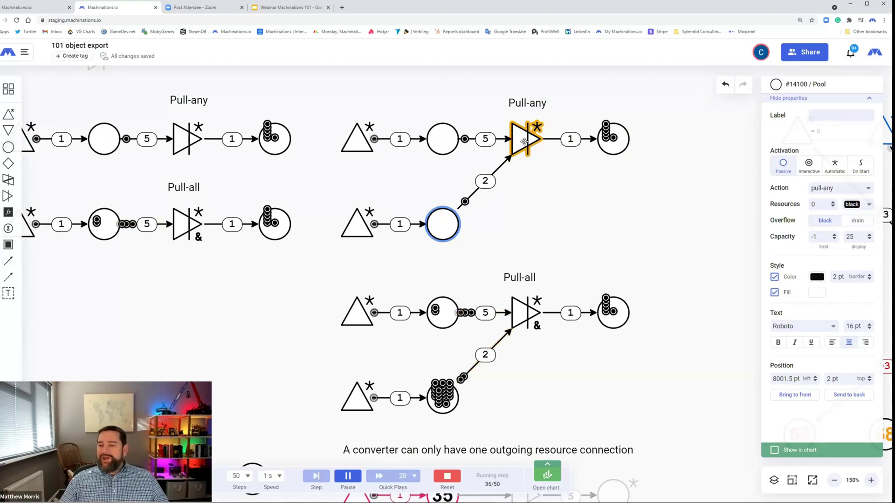
scroll(545, 244, down, 2)
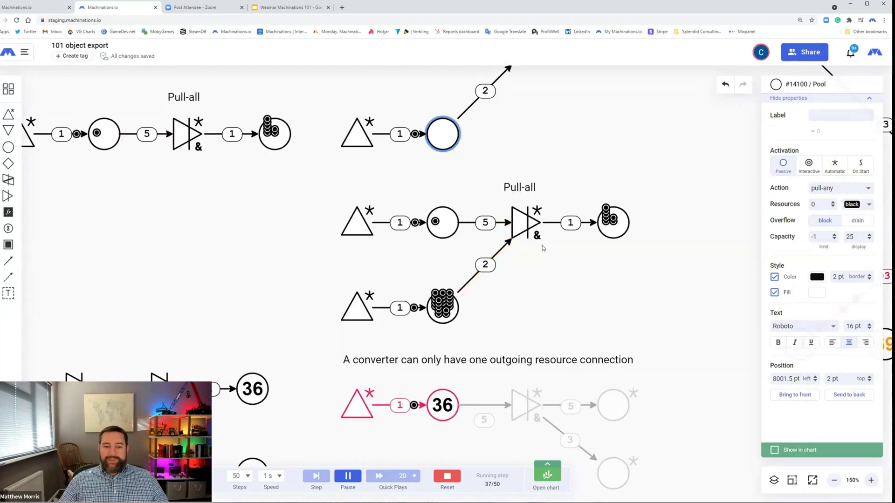
click(447, 477)
Run the red example of a converter with two outgoing resource connections, and reset the simulation
scroll(529, 266, down, 2)
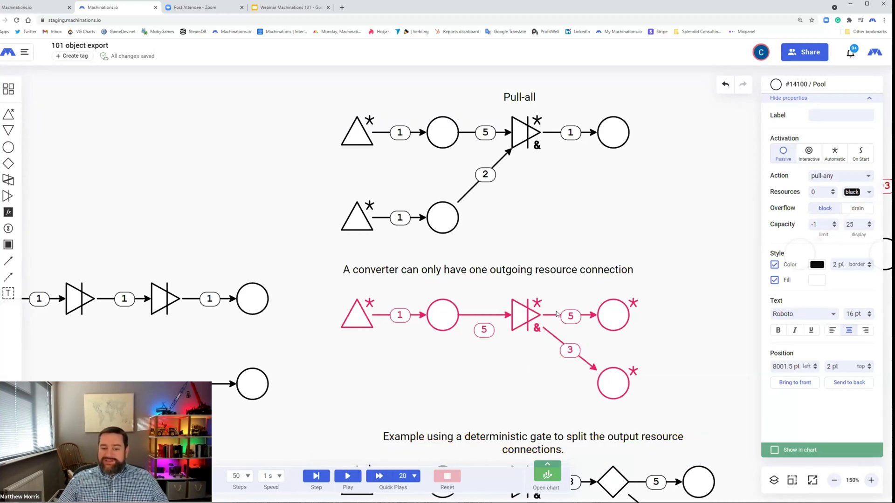
click(348, 477)
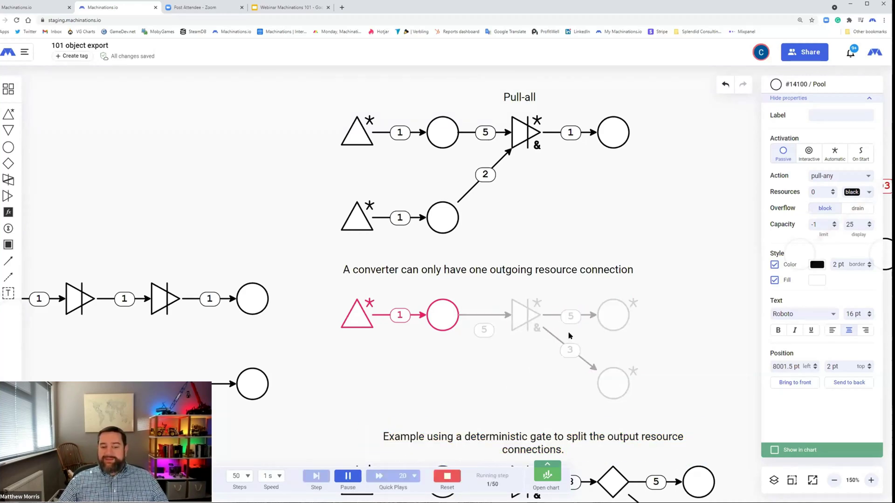
mouse_move(532, 309)
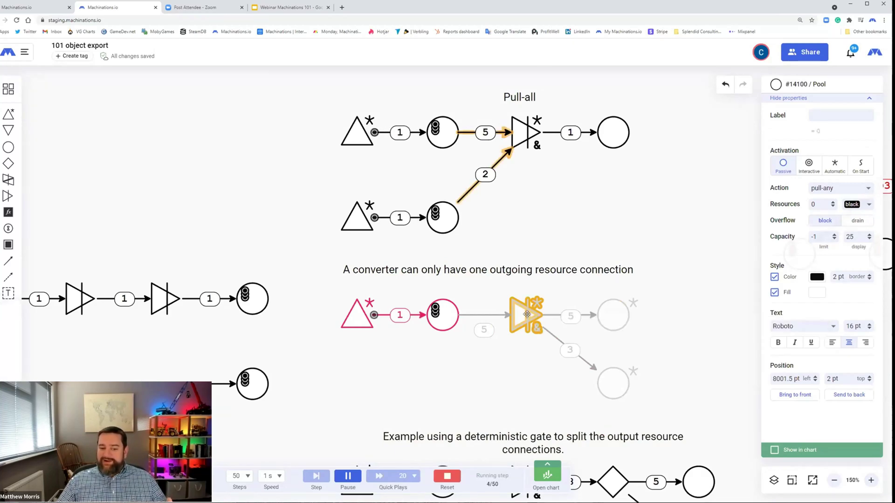
click(447, 476)
Run the example that splits a converter's output with a deterministic gate, and reset the simulation
scroll(503, 333, down, 2)
scroll(502, 333, down, 1)
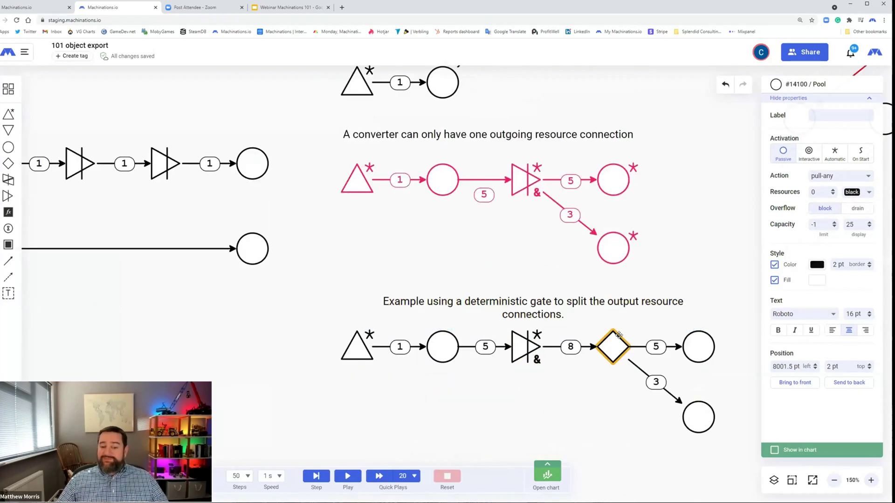
click(348, 478)
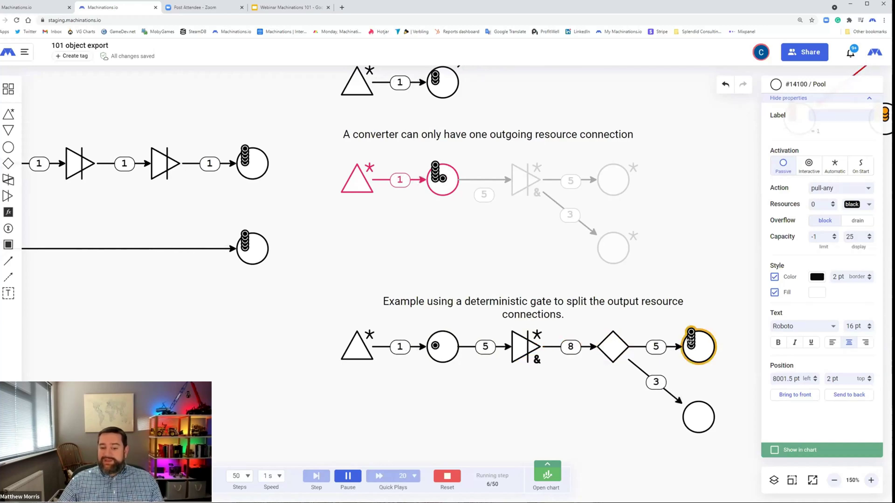
click(448, 476)
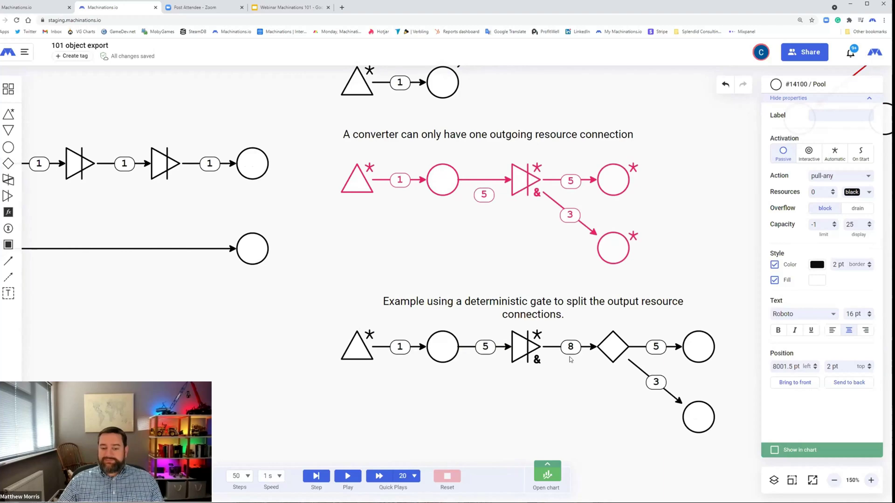
Examine the converter quiz about the final pool's resources after 3 steps, enlarged to 300%
scroll(570, 358, down, 3)
scroll(570, 354, down, 4)
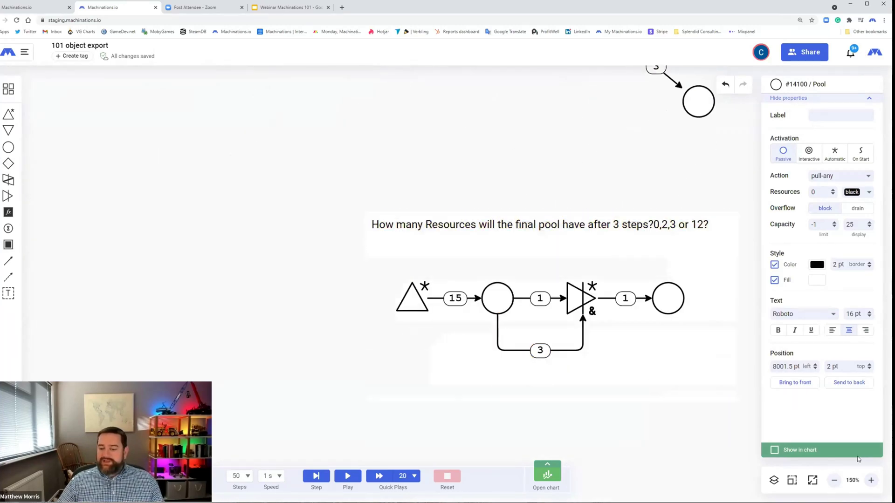
click(871, 483)
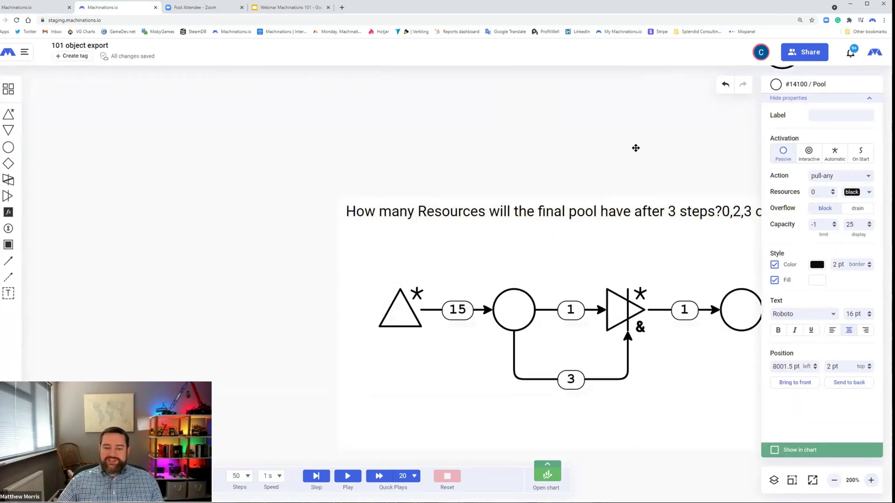
drag(635, 145, 537, 118)
click(537, 118)
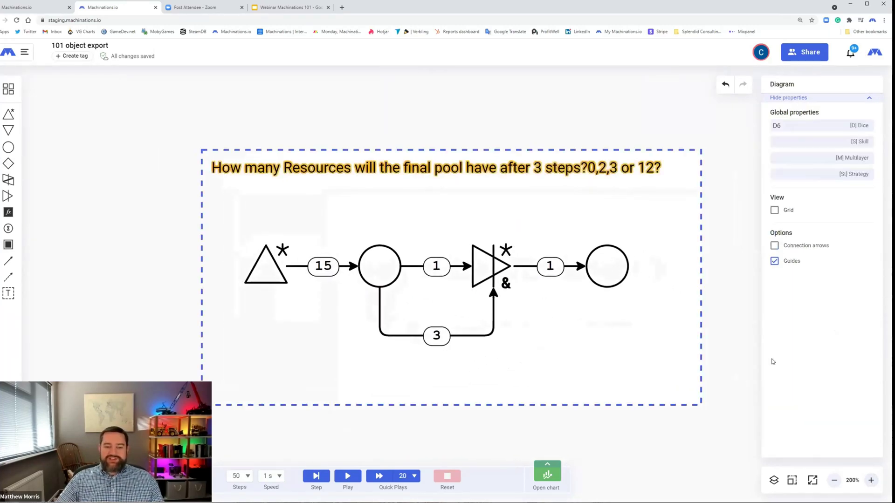
click(871, 483)
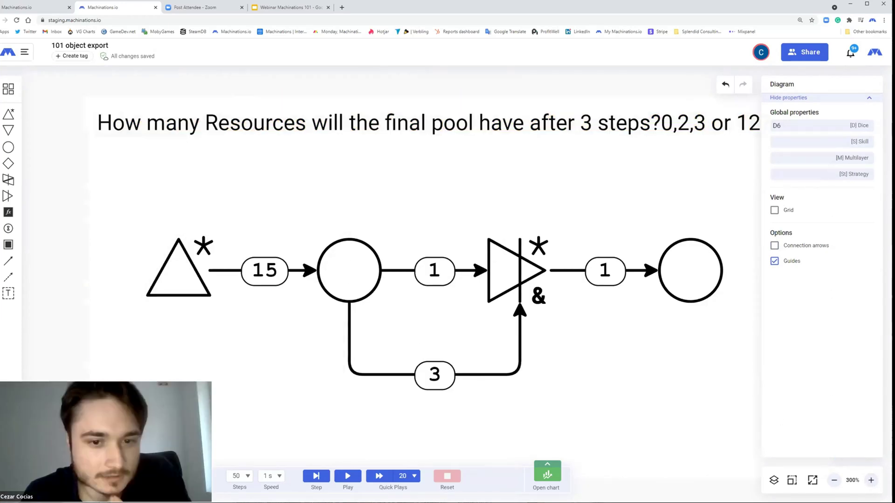
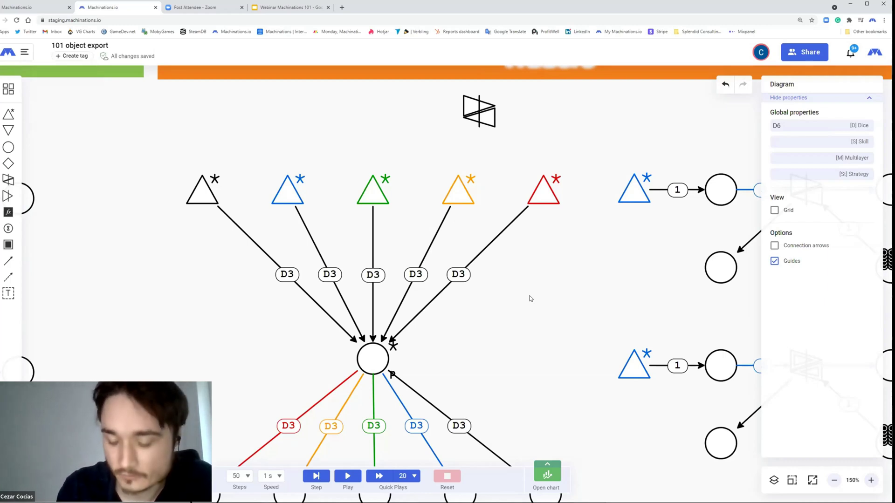
scroll(530, 299, down, 1)
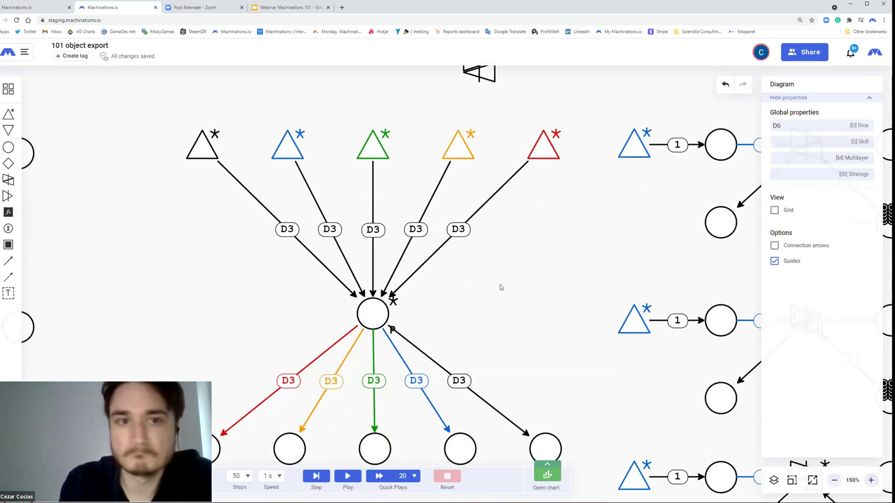
scroll(527, 296, up, 2)
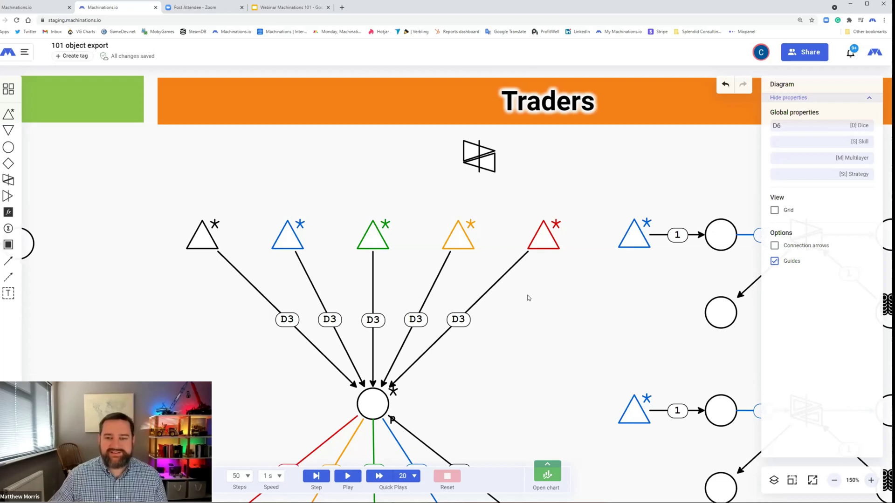
click(576, 92)
click(614, 176)
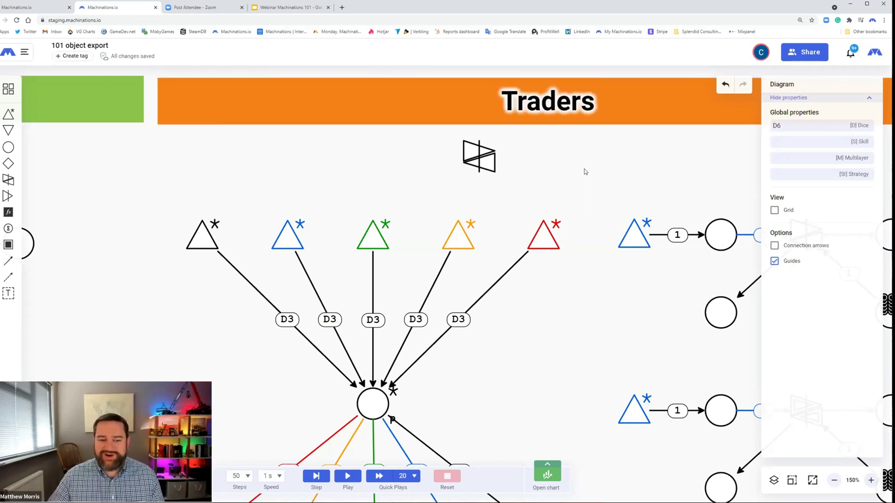
Switch the orange source's resources to Black, set them back to Orange, and deselect the source
scroll(585, 171, down, 2)
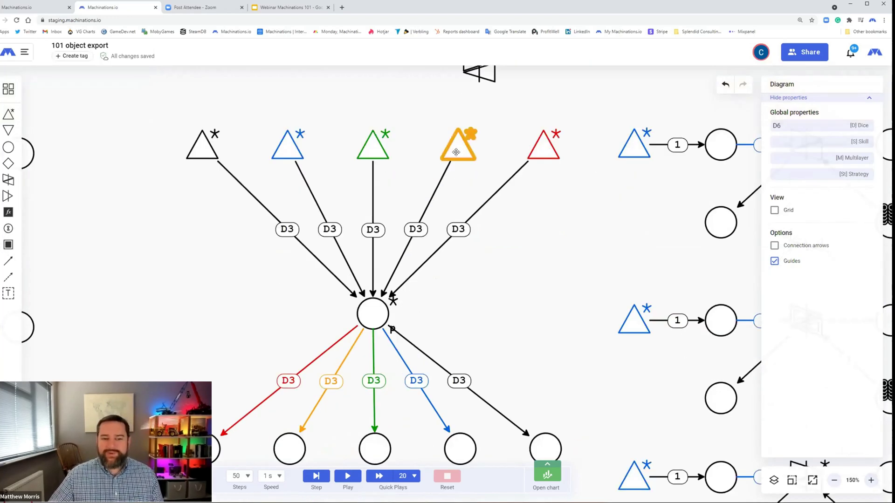
click(456, 152)
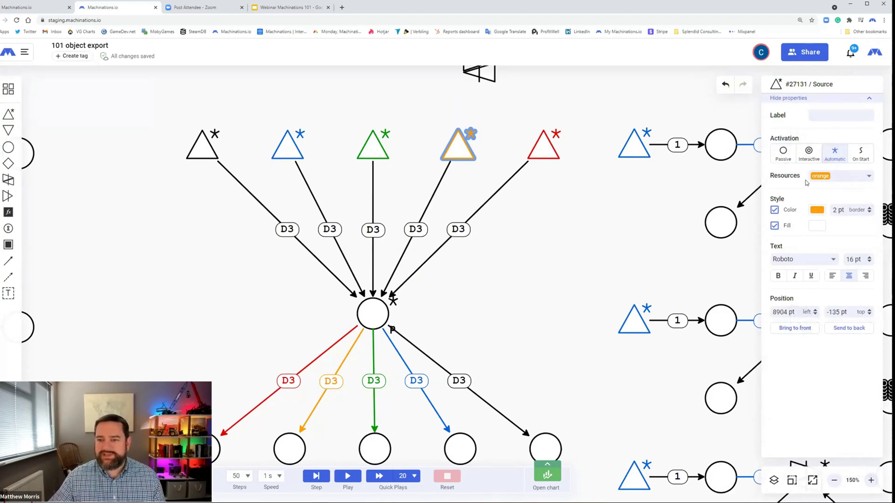
click(862, 180)
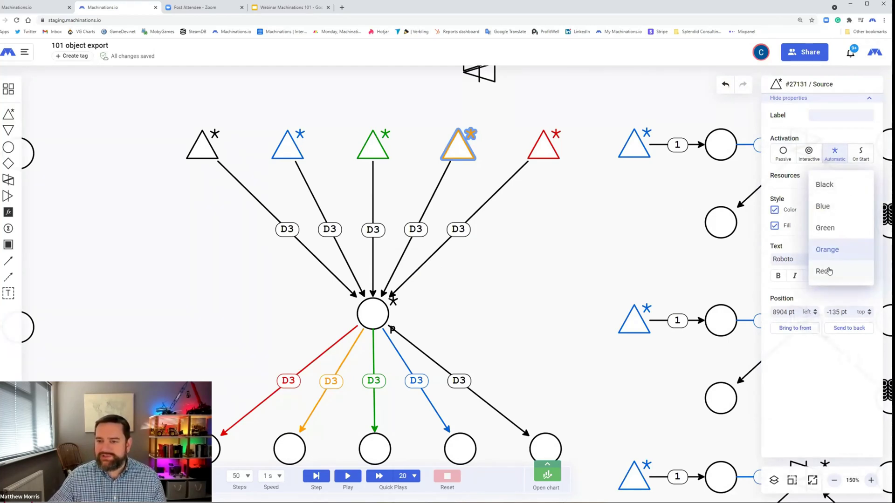
click(781, 184)
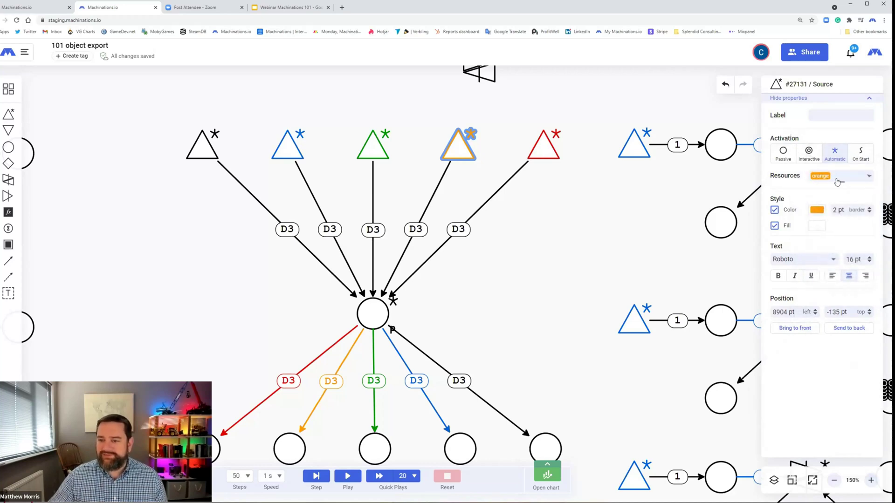
click(838, 182)
click(828, 187)
click(843, 181)
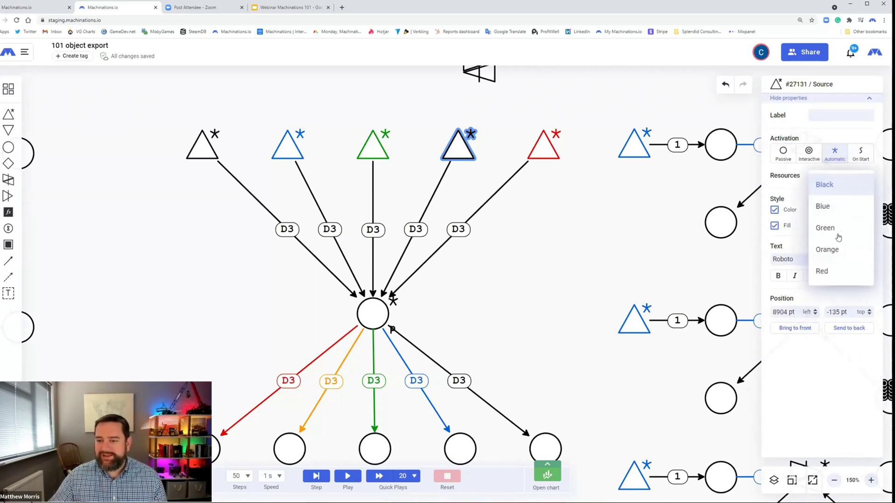
click(844, 252)
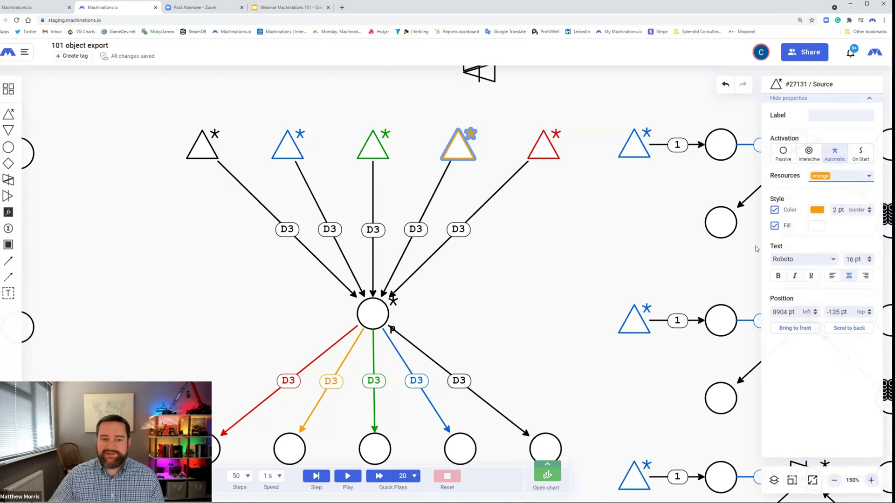
click(511, 264)
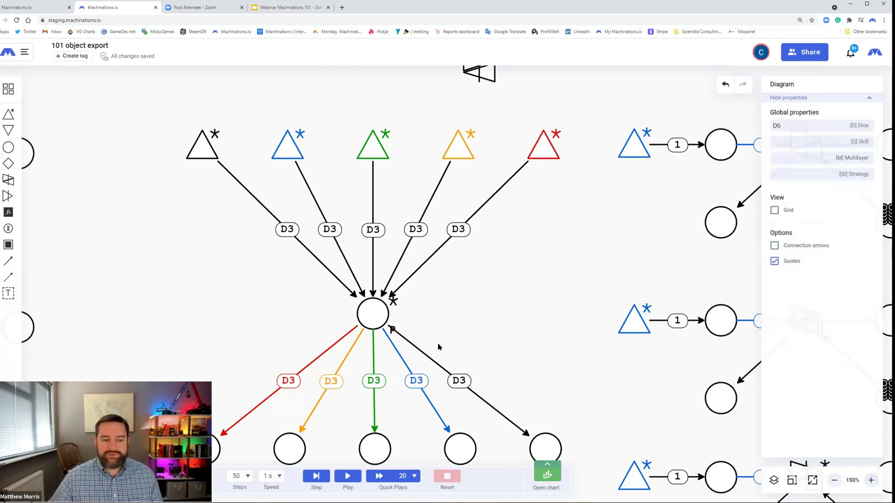
Run the example with five coloured sources, inspect the red filtered resource connection out of the central pool, and reset the simulation
click(347, 476)
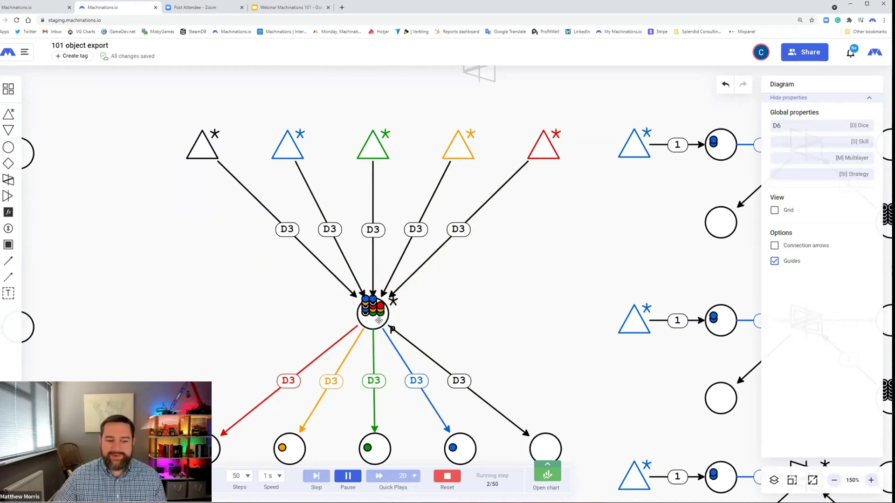
click(252, 412)
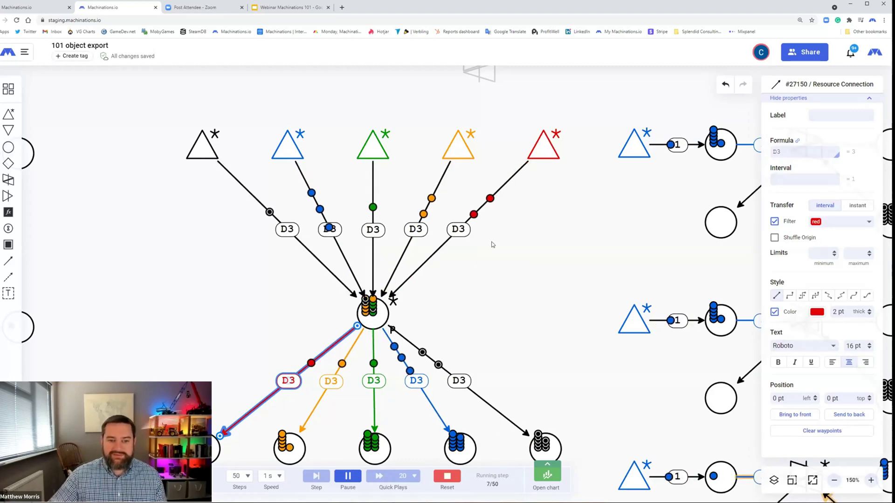
scroll(645, 222, right, 10)
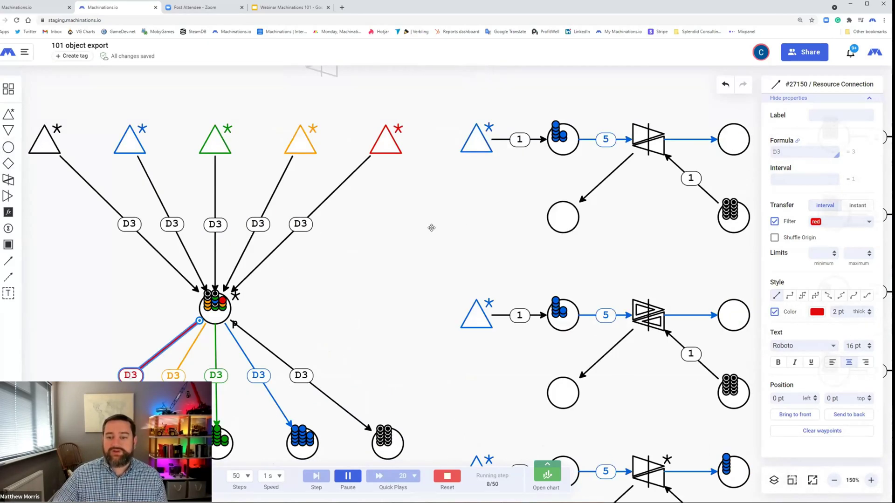
drag(476, 245, 545, 260)
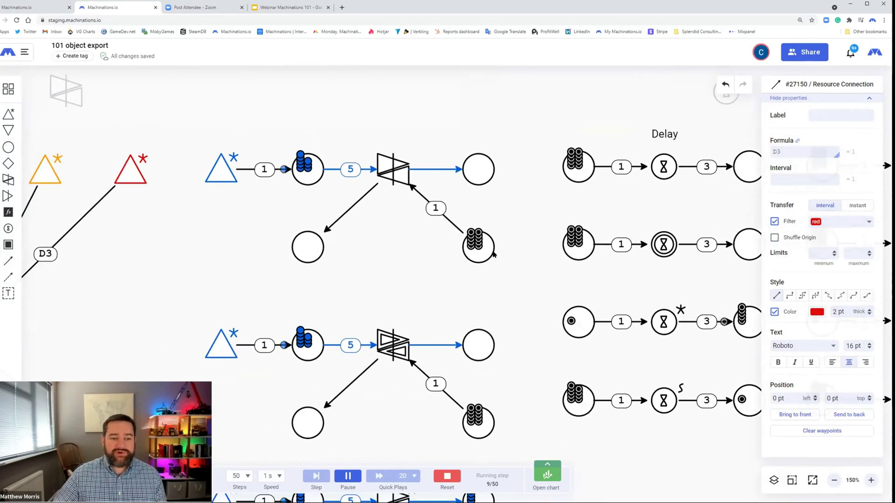
click(447, 476)
Run the trader examples, inspect the interactive trader's activation setting, and reset the simulation
click(348, 476)
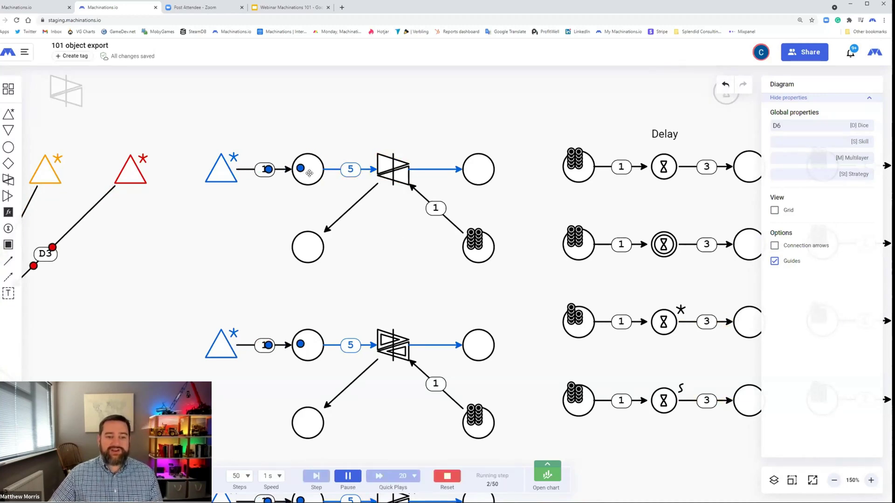
scroll(406, 305, down, 2)
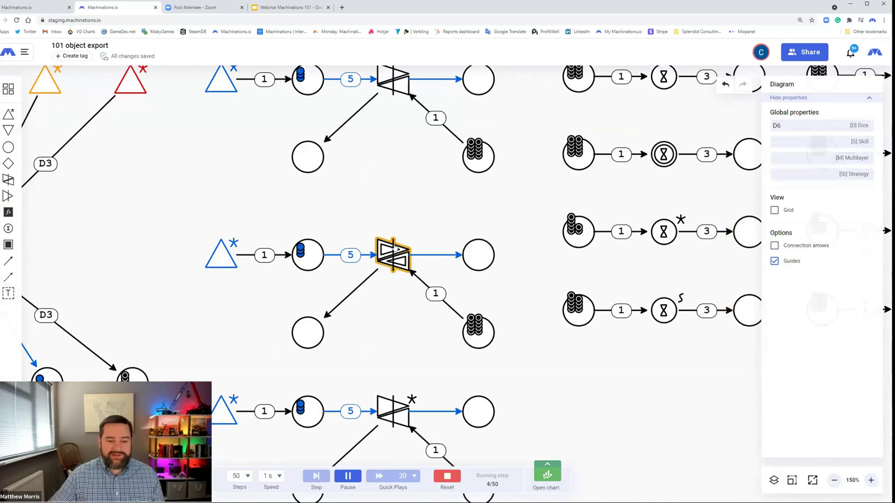
click(400, 260)
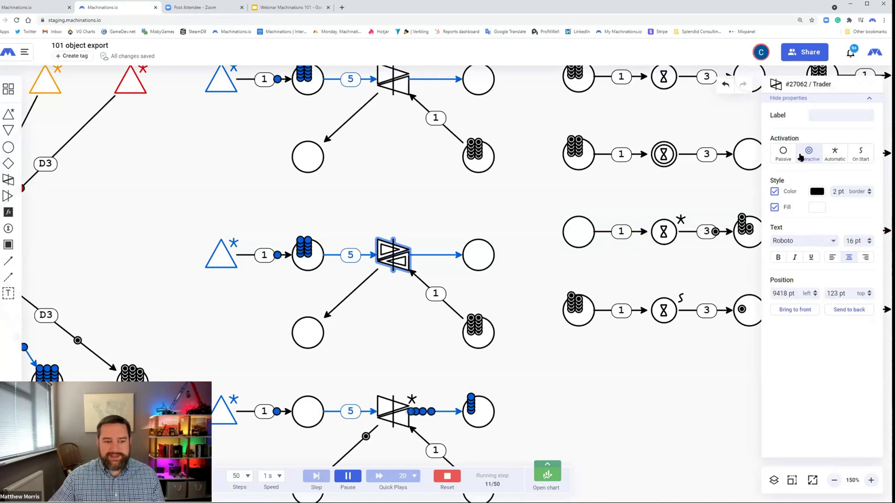
scroll(413, 331, down, 1)
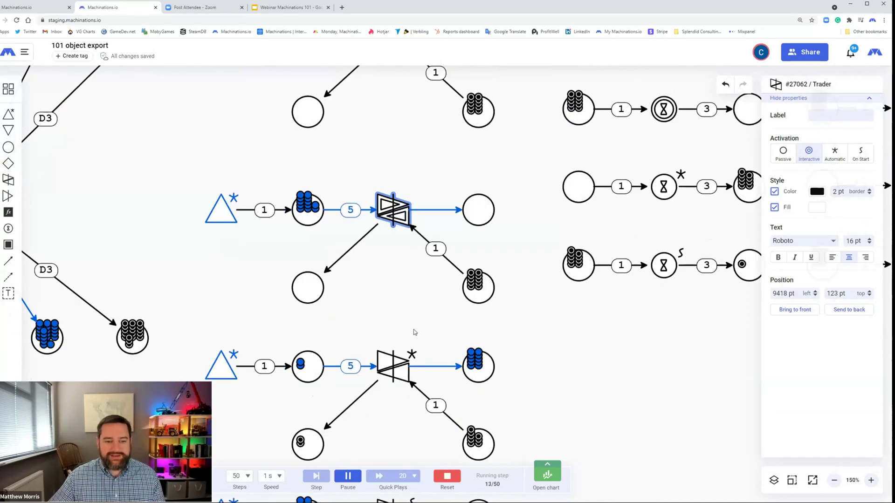
click(447, 476)
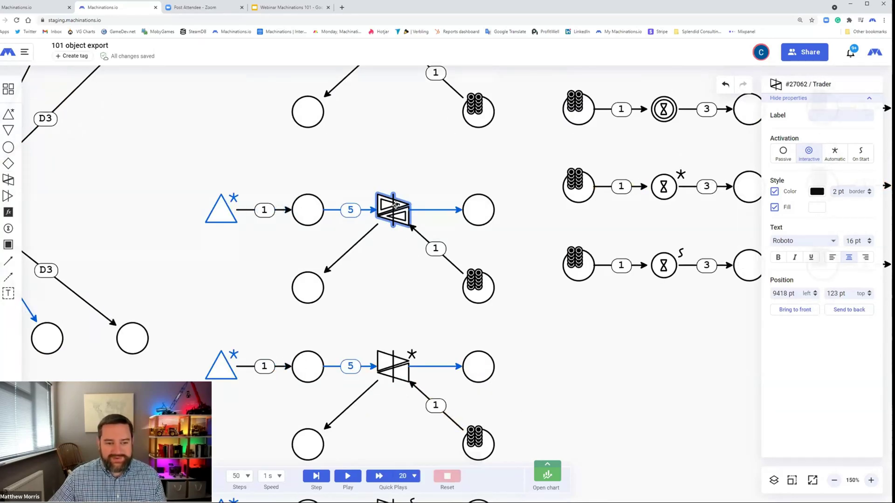
Run the trader examples again, follow the automatic trader's exchange of blue and black resources, trigger the interactive trader, and reset the simulation
scroll(413, 305, down, 1)
scroll(414, 305, down, 1)
click(348, 476)
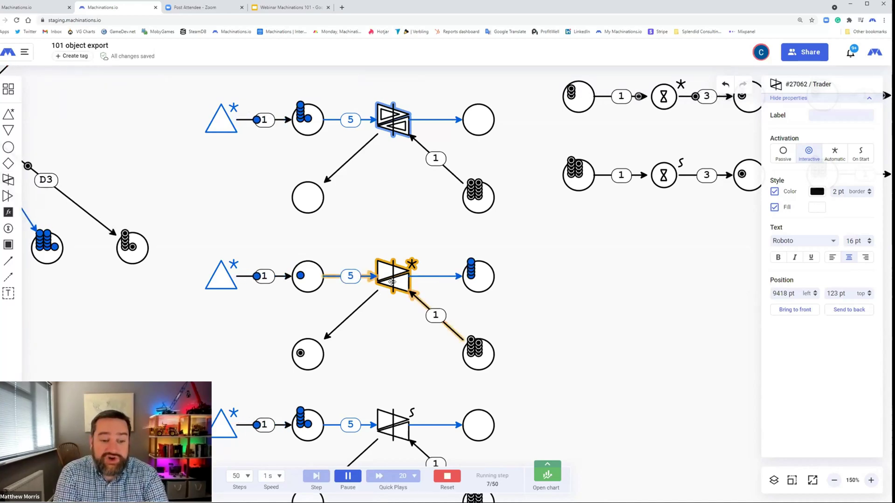
click(403, 279)
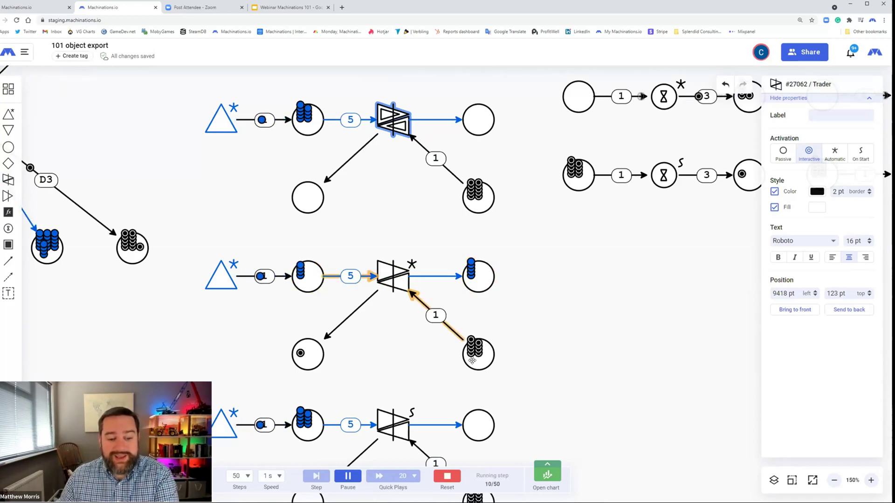
click(313, 352)
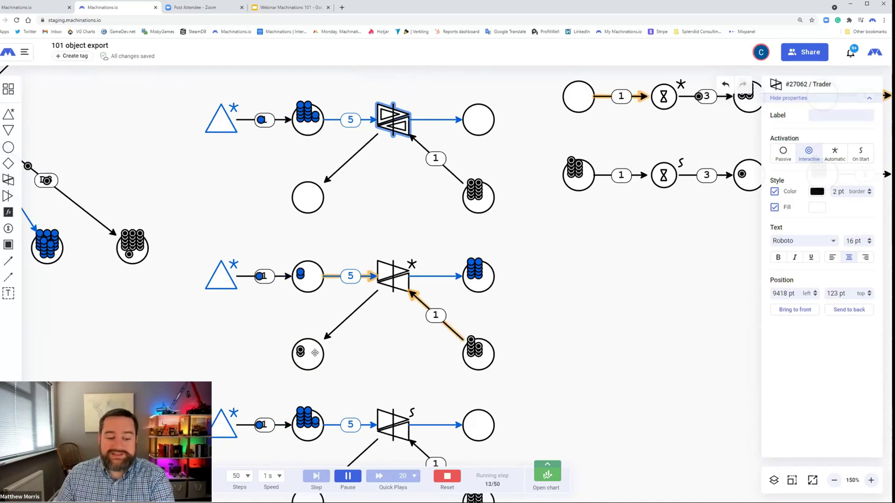
scroll(315, 354, down, 1)
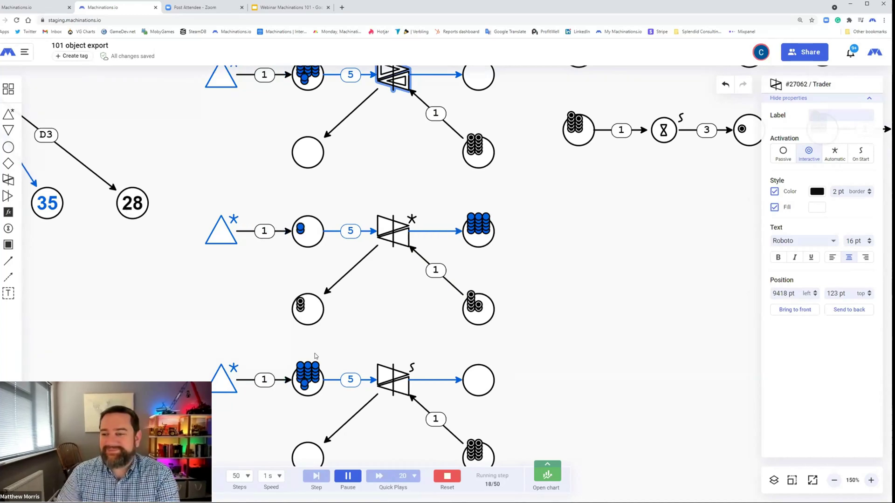
scroll(368, 289, up, 1)
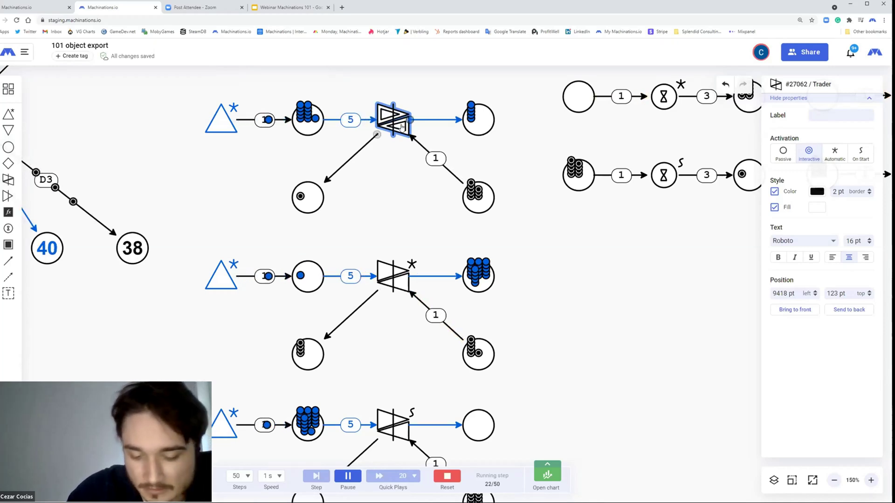
click(447, 476)
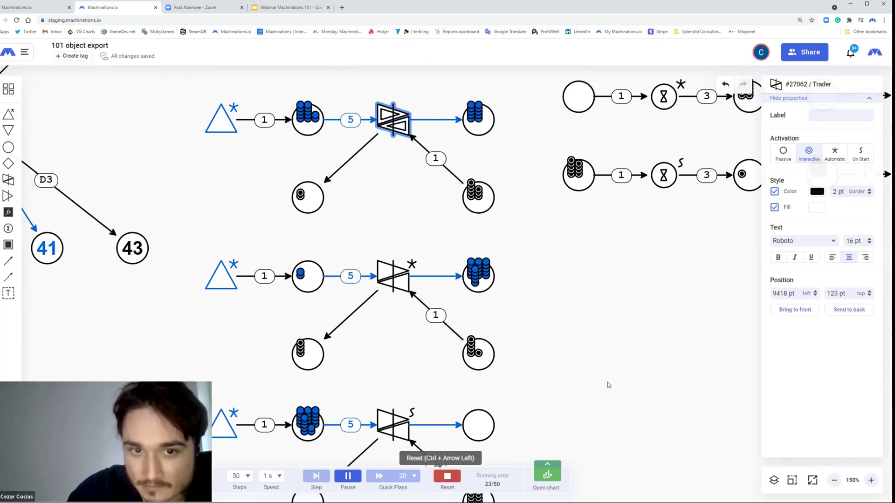
Run the Delay section's examples, inspect the passive and automatic delays set to the delay action, and reset the simulation
scroll(585, 312, up, 4)
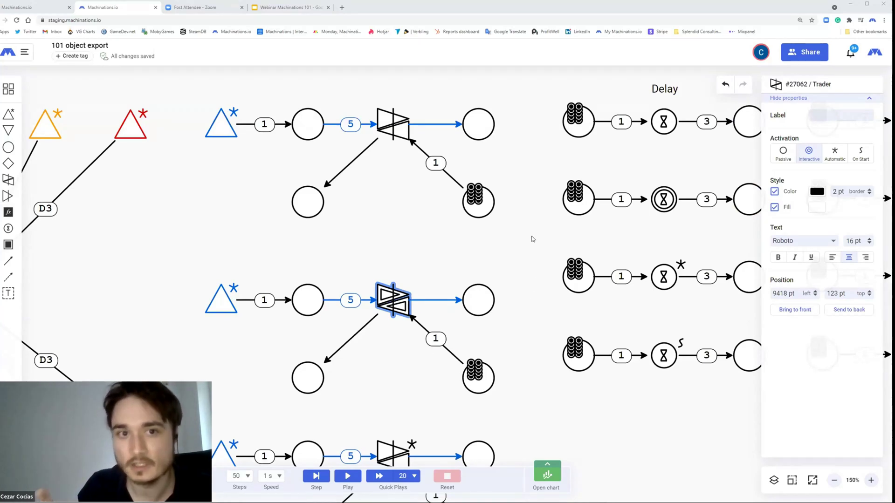
scroll(479, 274, right, 10)
scroll(480, 274, up, 3)
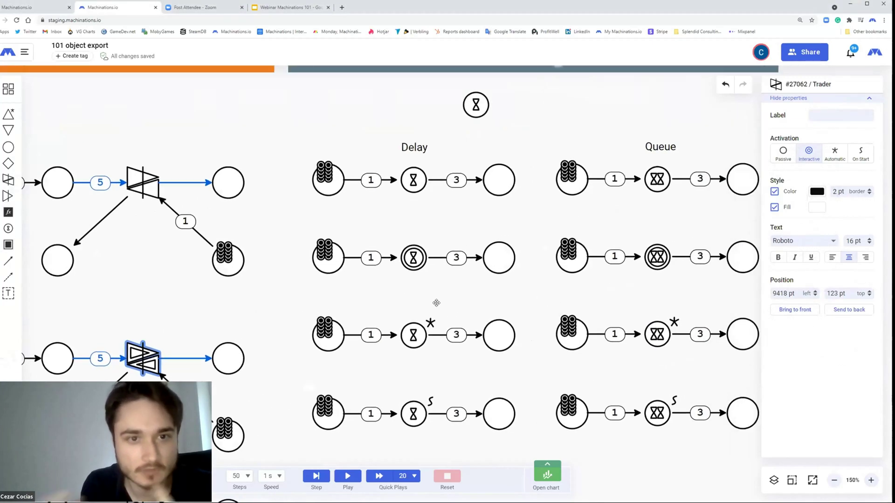
scroll(421, 313, down, 1)
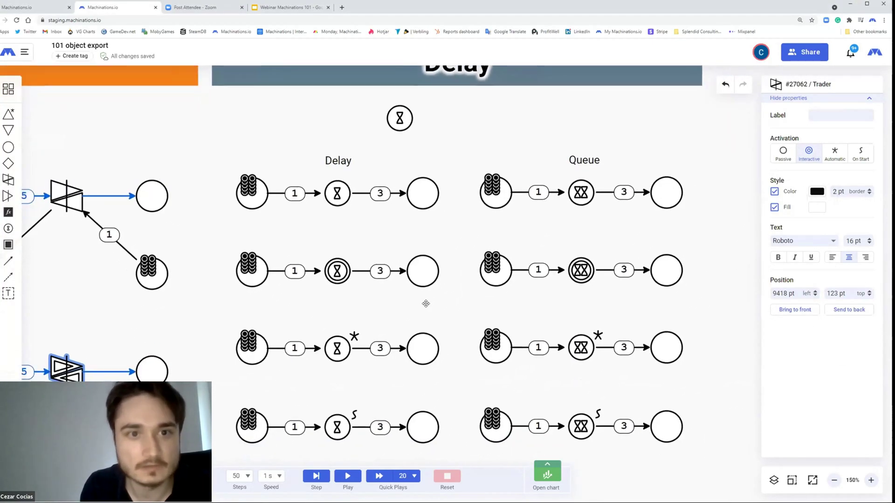
click(428, 307)
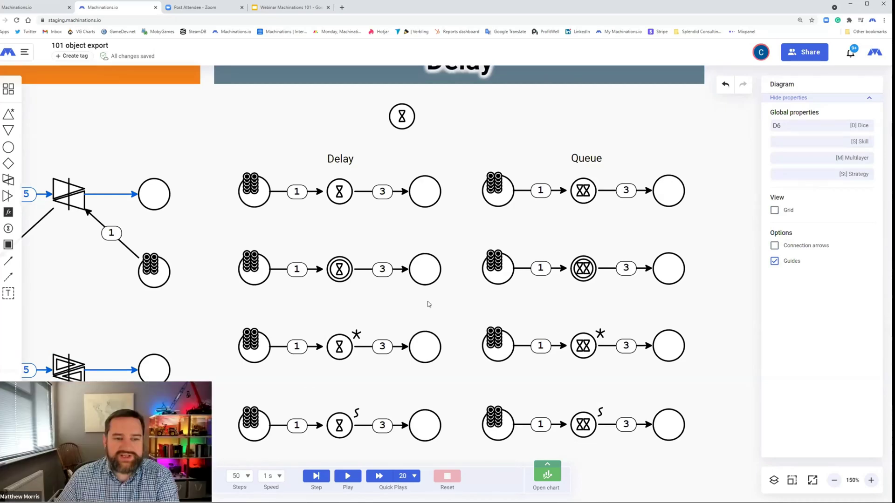
scroll(348, 210, down, 2)
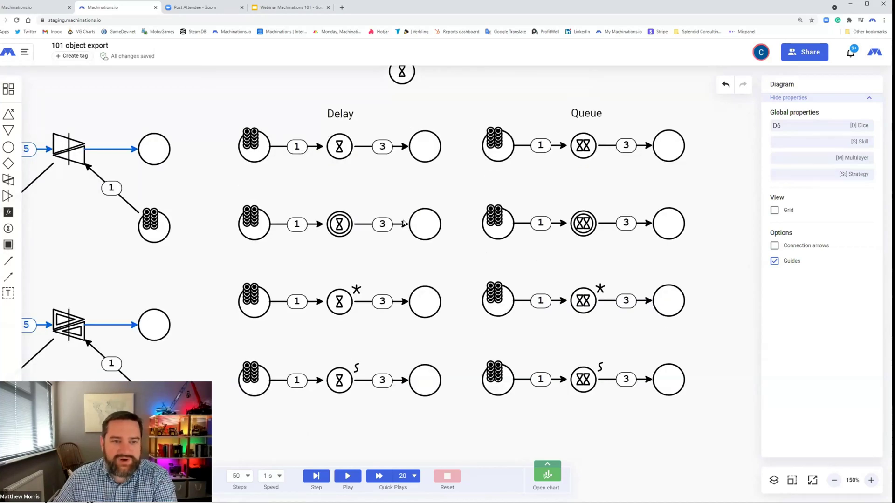
click(339, 161)
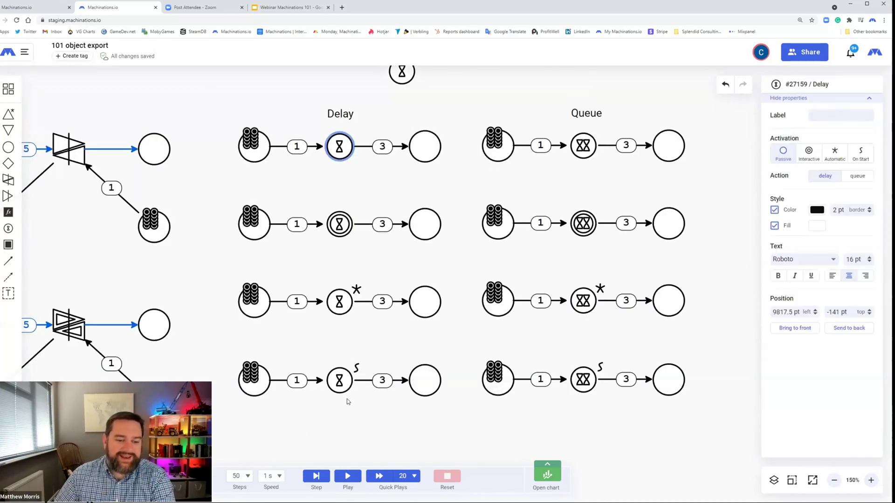
click(348, 476)
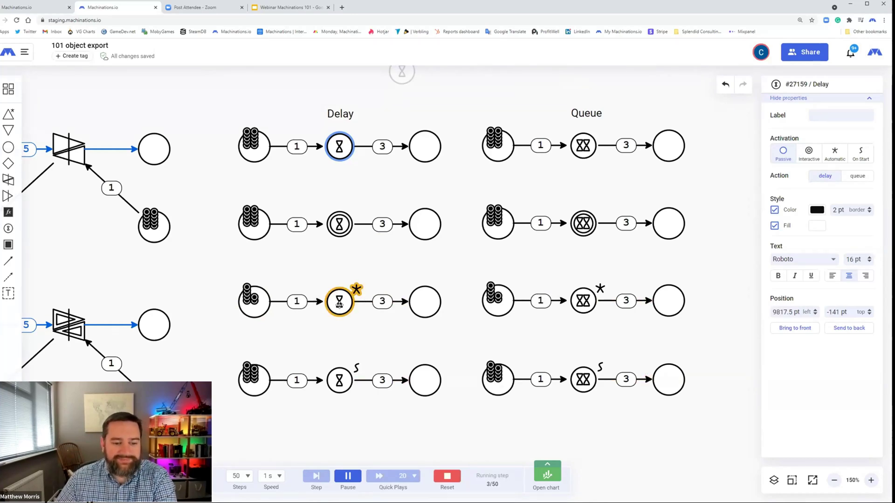
click(339, 304)
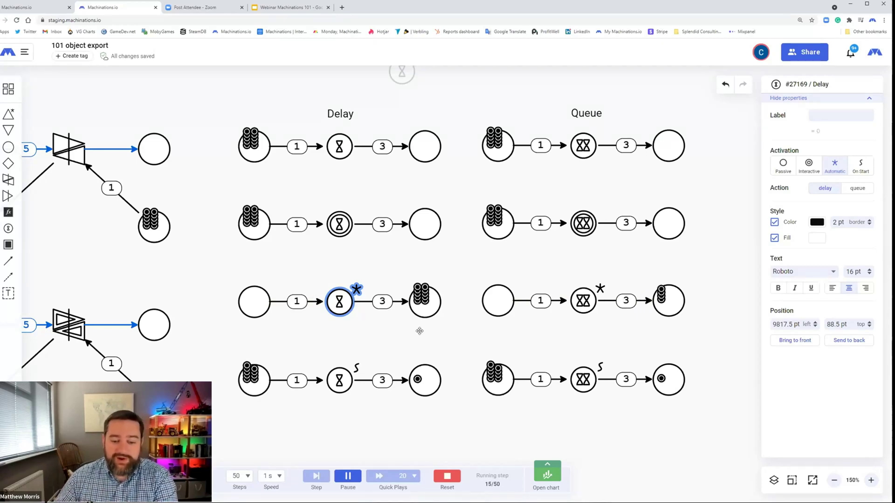
click(447, 476)
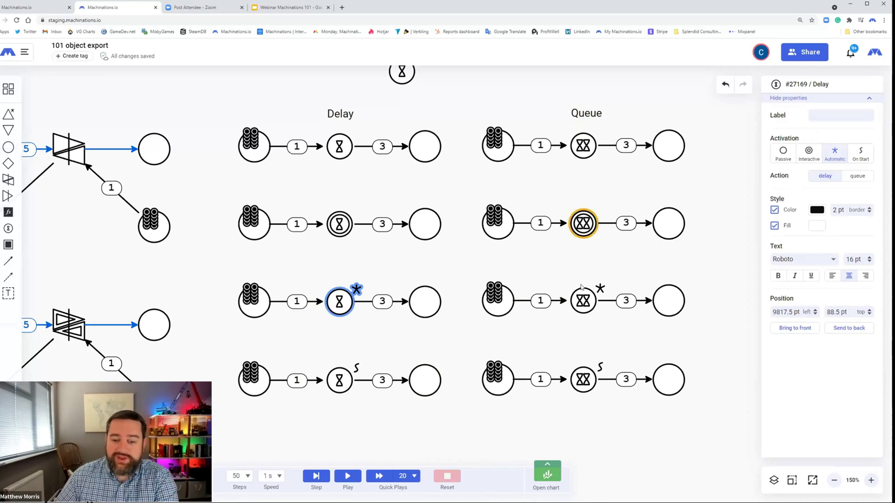
Inspect the automatic queue's action setting, run the Delay and Queue examples, and reset the simulation
click(586, 299)
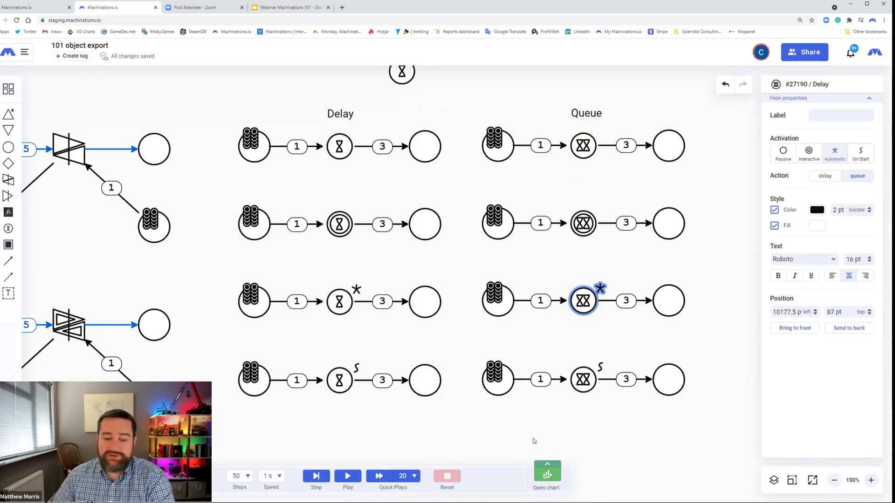
click(347, 476)
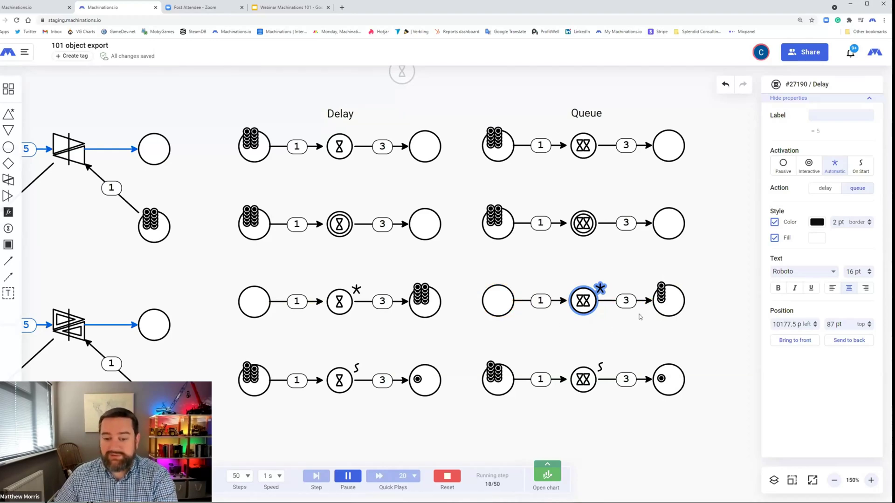
click(447, 476)
drag(593, 262, 319, 361)
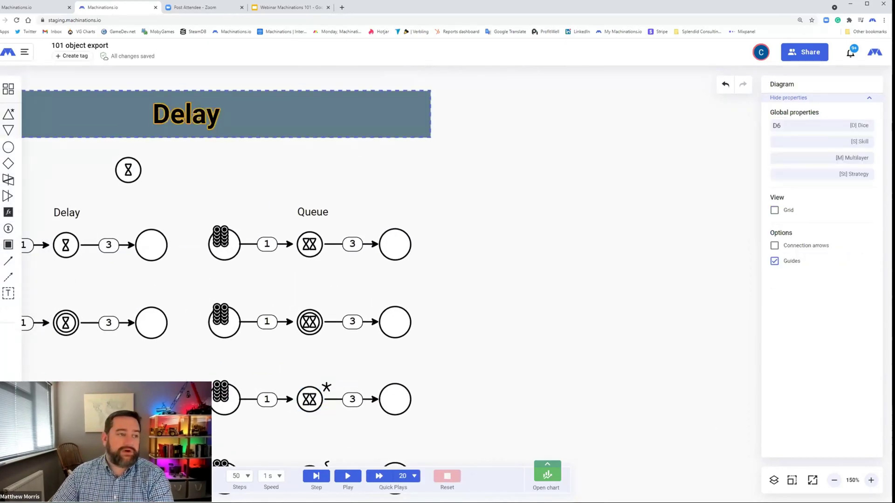
Open the 101 connections diagram from the My Machinations file list
click(25, 53)
click(24, 124)
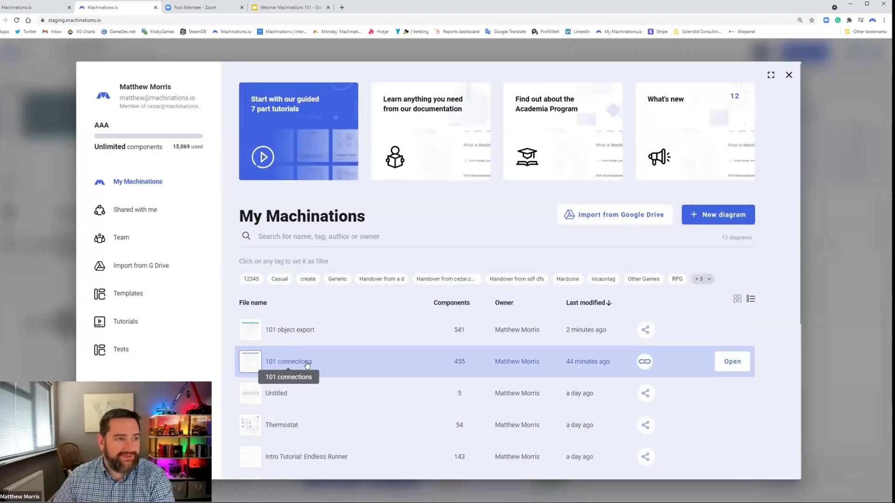
click(732, 362)
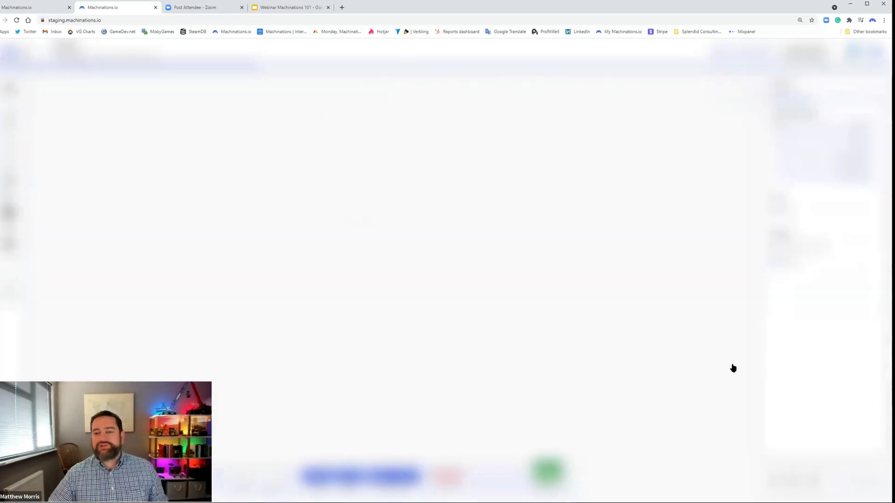
Examine the Resource Connections section of the diagram at 100% zoom
drag(94, 221, 413, 262)
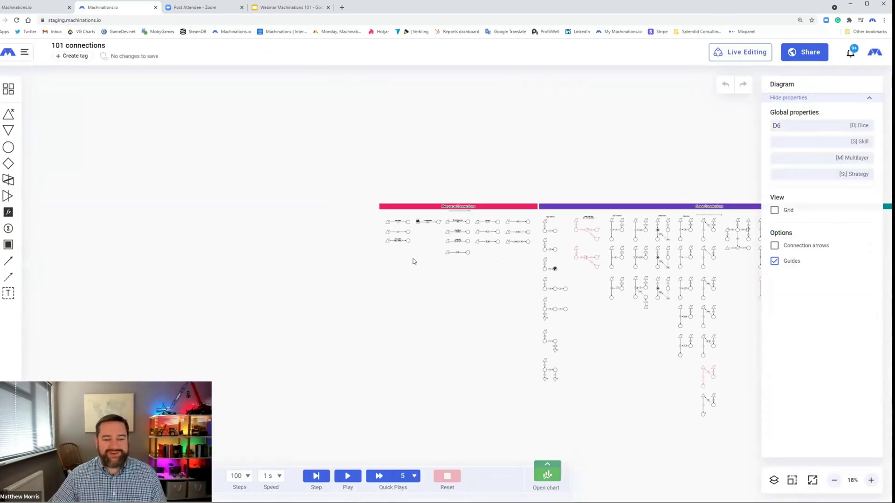
click(872, 481)
click(871, 481)
click(871, 481)
click(872, 481)
click(871, 481)
drag(373, 152, 356, 242)
click(552, 189)
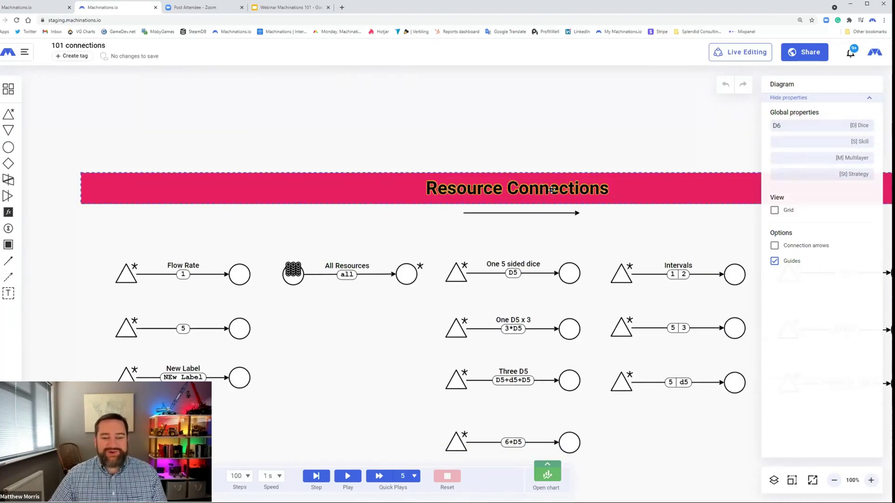
Inspect the properties of the Flow Rate resource connection, including its formula and transfer settings
click(215, 275)
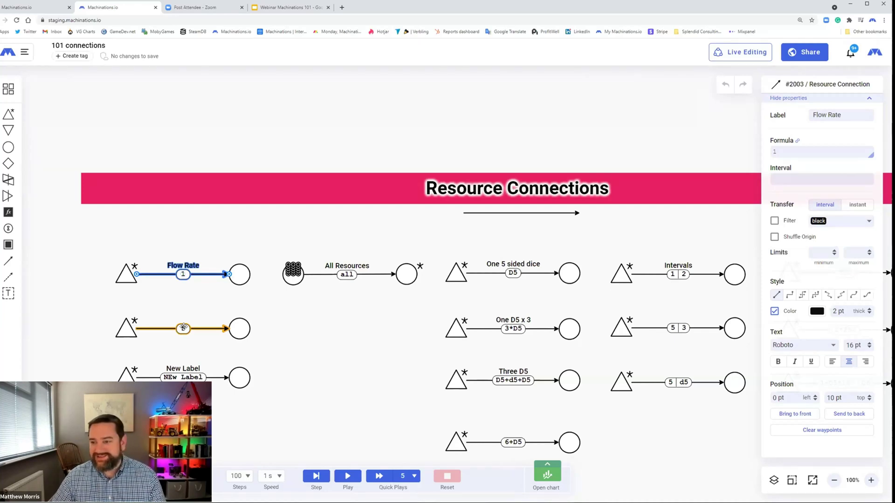
click(199, 301)
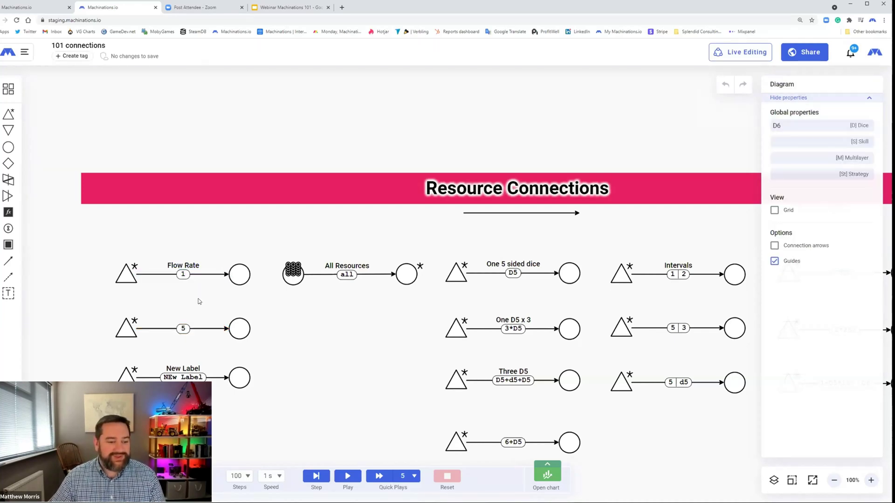
click(183, 274)
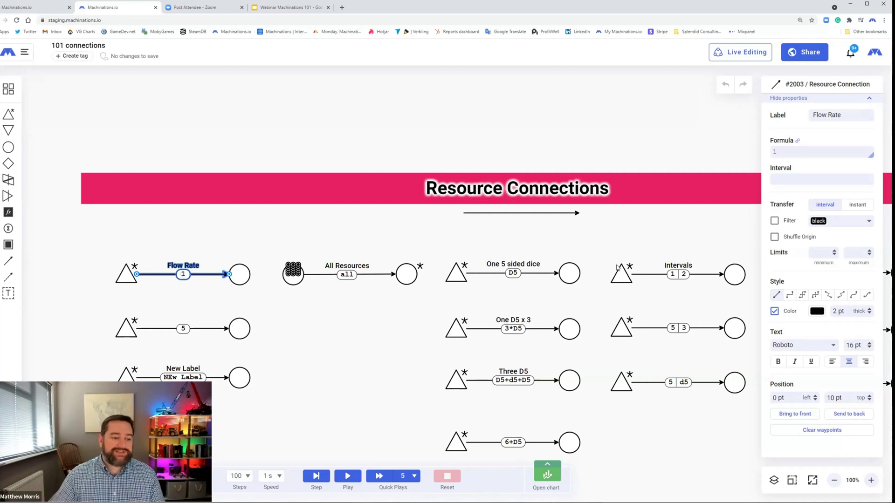
click(370, 332)
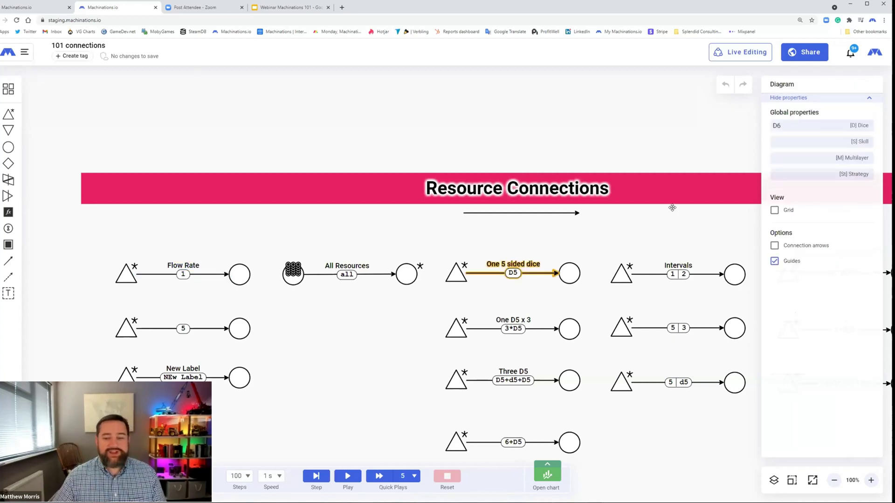
click(205, 275)
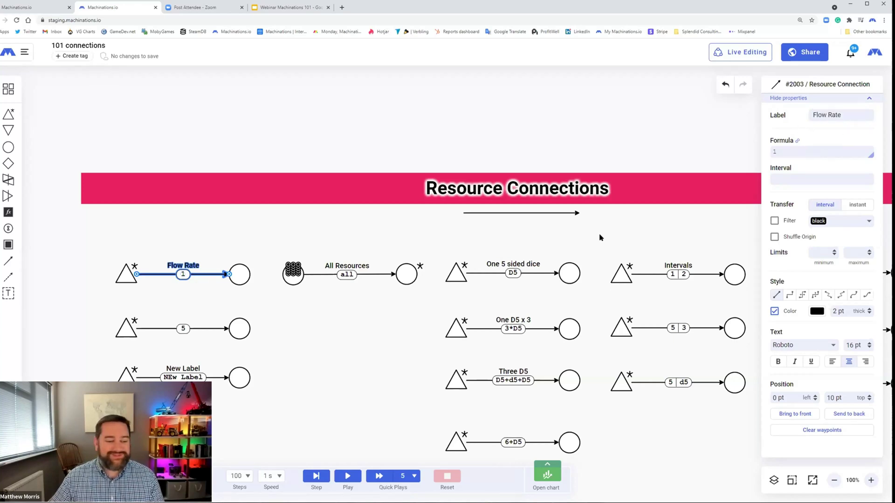
click(307, 325)
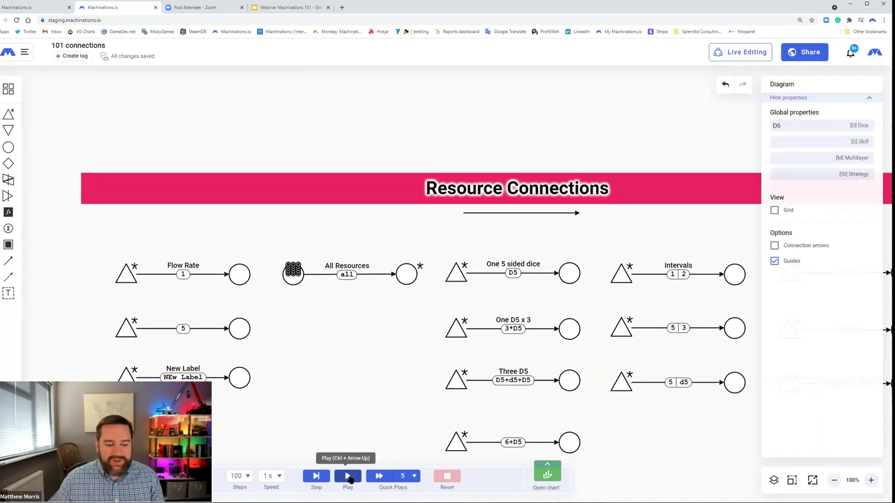
Run the simulation and inspect the Flow Rate connection and the connection with formula 5 below it
drag(317, 391, 542, 336)
click(871, 480)
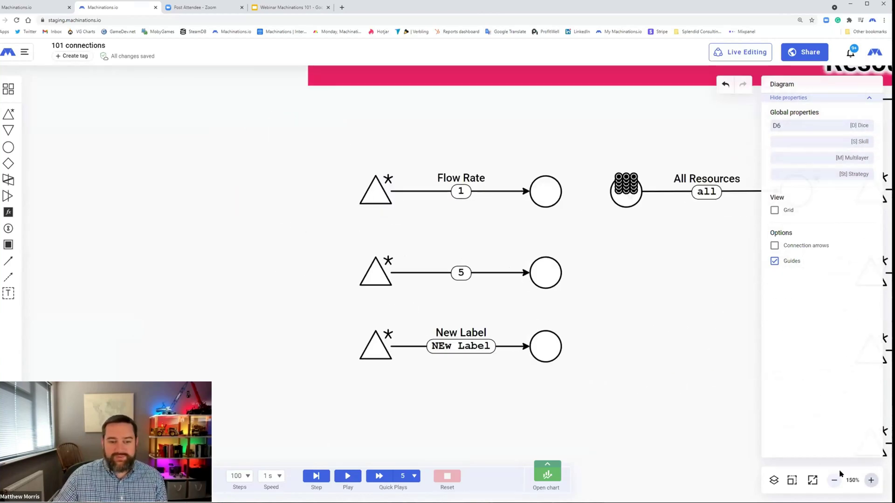
click(348, 476)
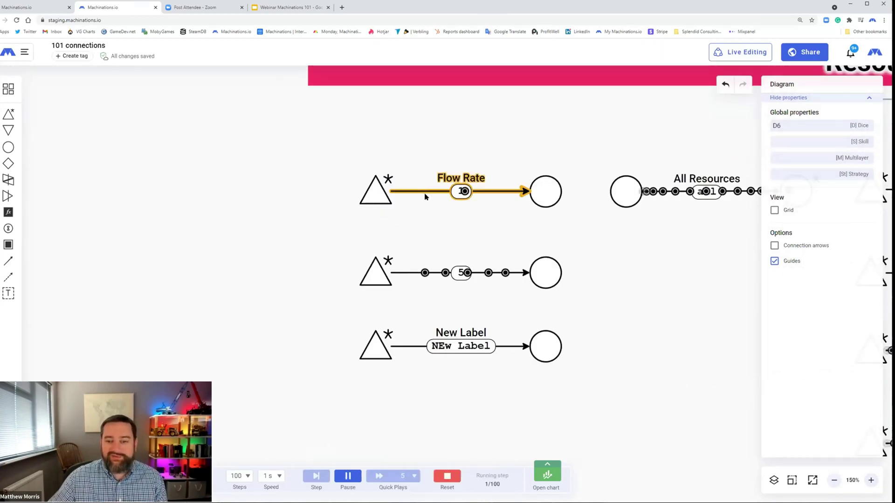
click(502, 191)
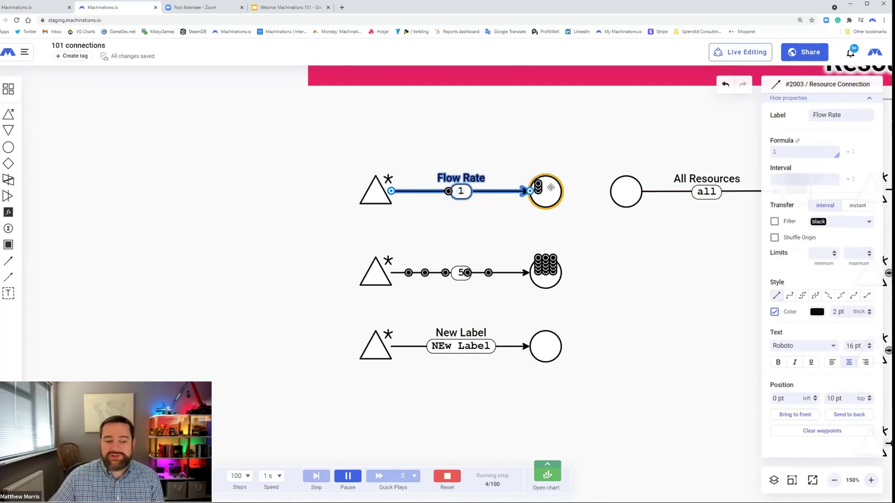
click(496, 273)
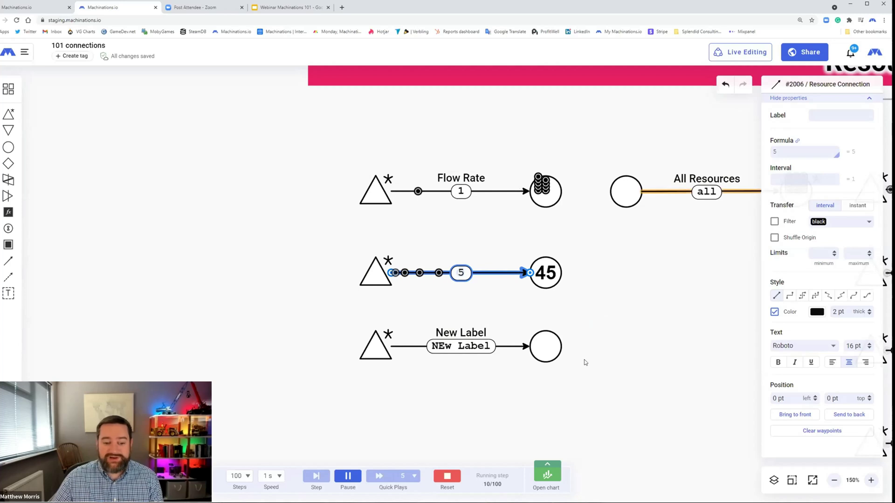
Clear the formula of the New Label resource connection while the simulation runs, and reset the simulation
click(467, 346)
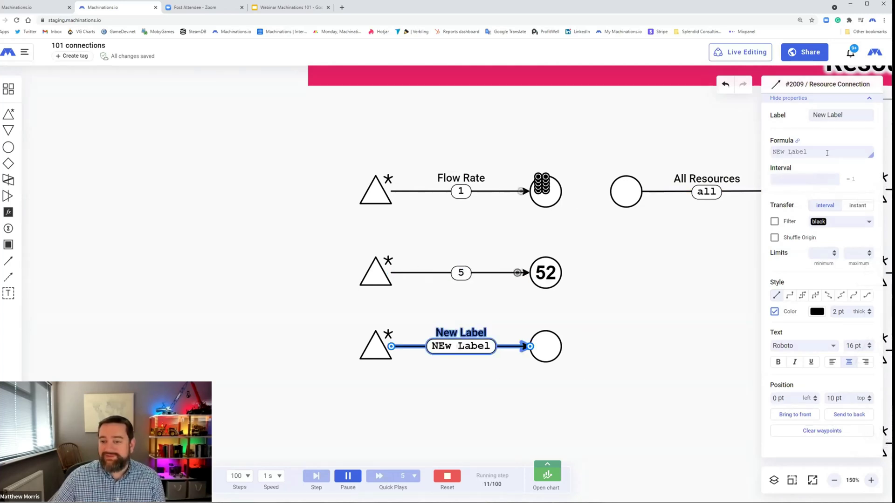
drag(835, 152, 730, 154)
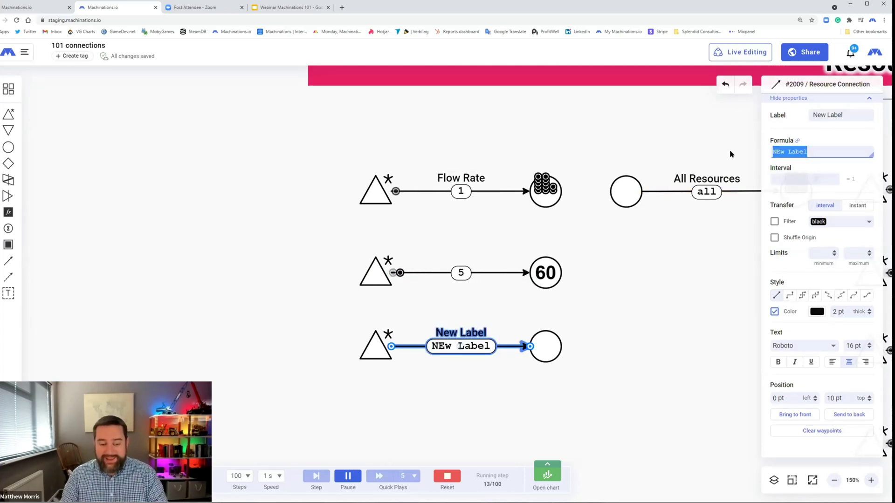
key(BackSpace)
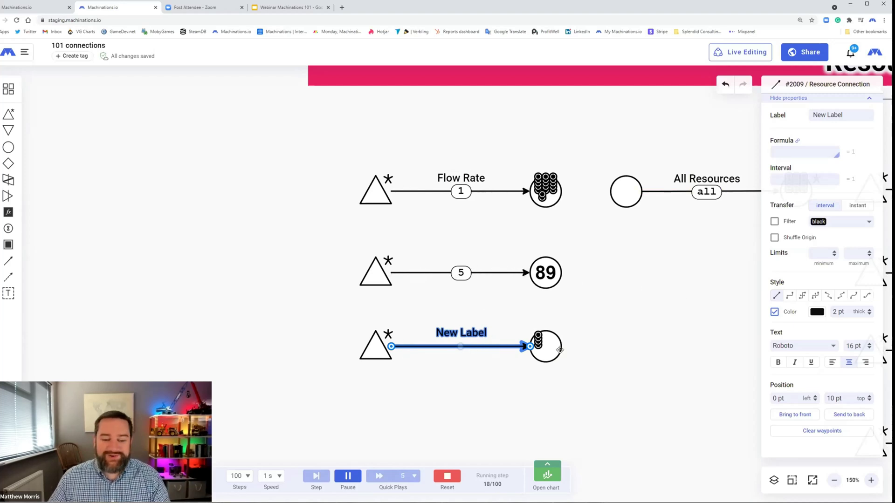
click(665, 314)
drag(718, 261, 594, 292)
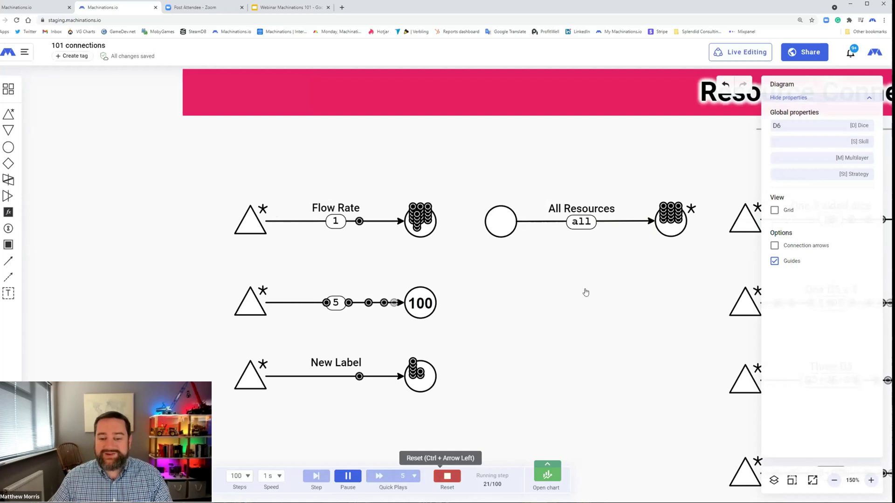
key(ctrl+Left)
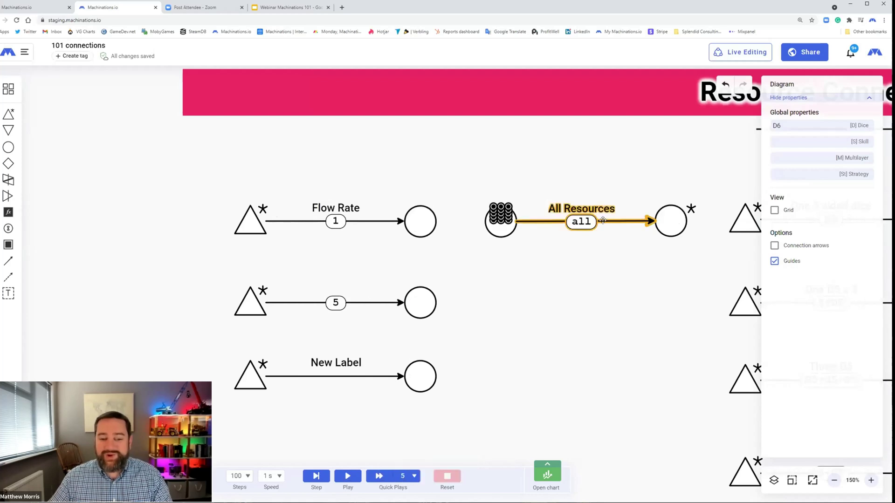
Inspect the All Resources connection's formula, run the simulation to watch its transfer, and reset it
click(630, 220)
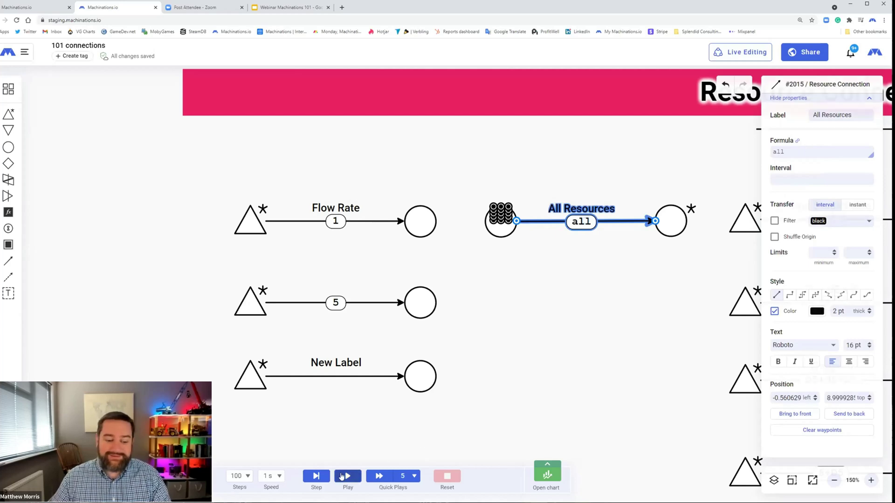
click(345, 476)
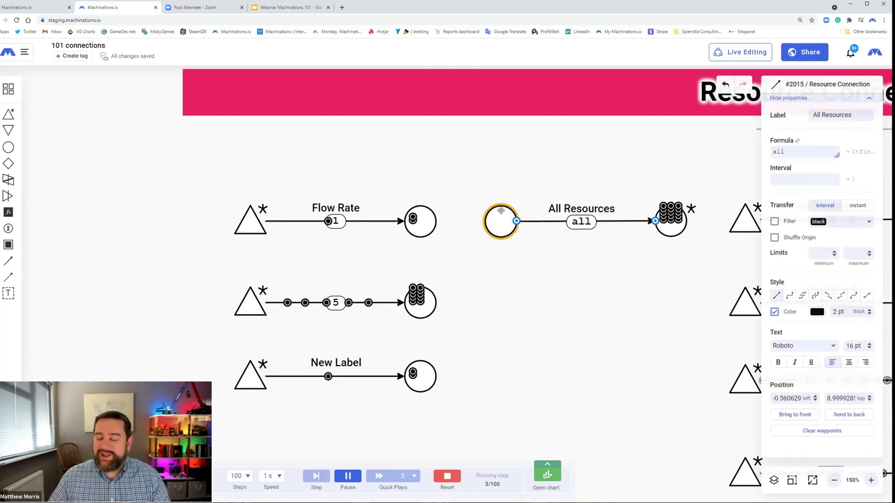
click(447, 476)
Inspect the One 5 sided dice connection, run the dice formula examples down to 6+D5, and reset the simulation
drag(699, 309, 357, 278)
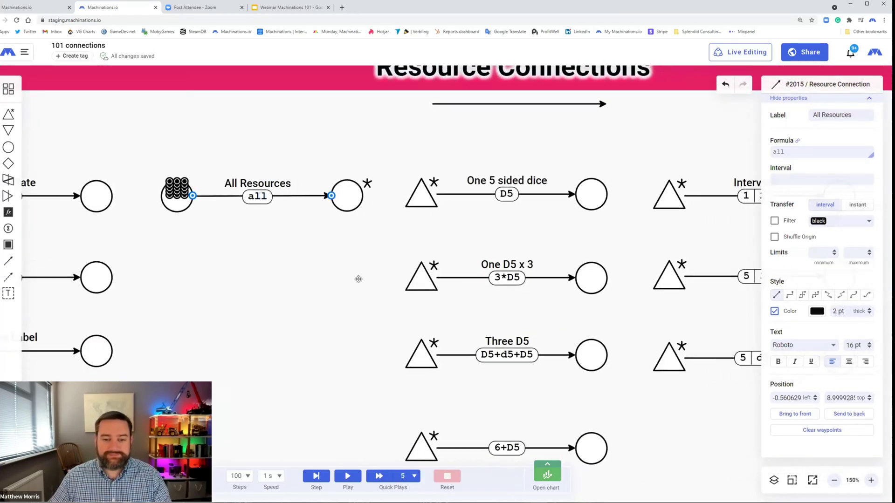
click(529, 192)
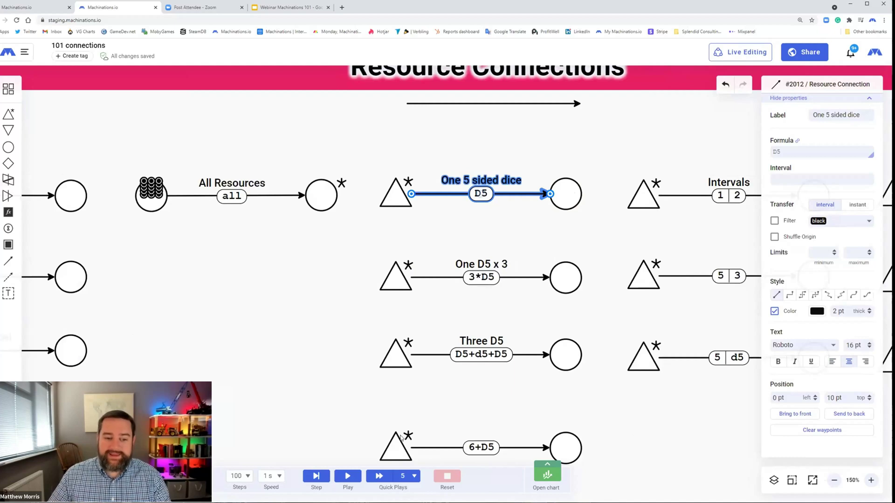
click(348, 476)
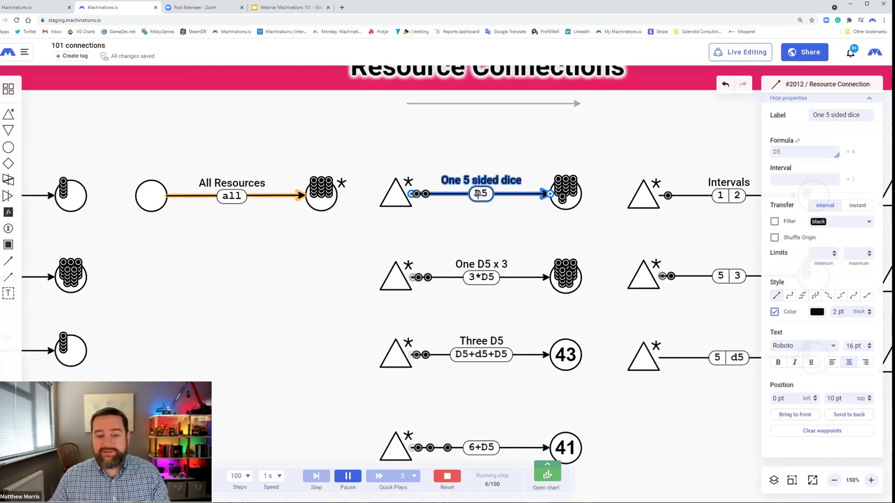
click(509, 206)
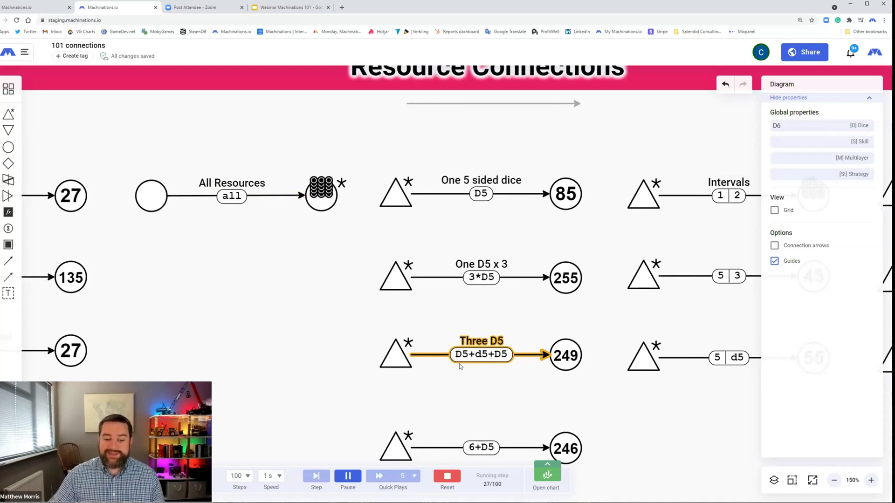
scroll(459, 364, down, 2)
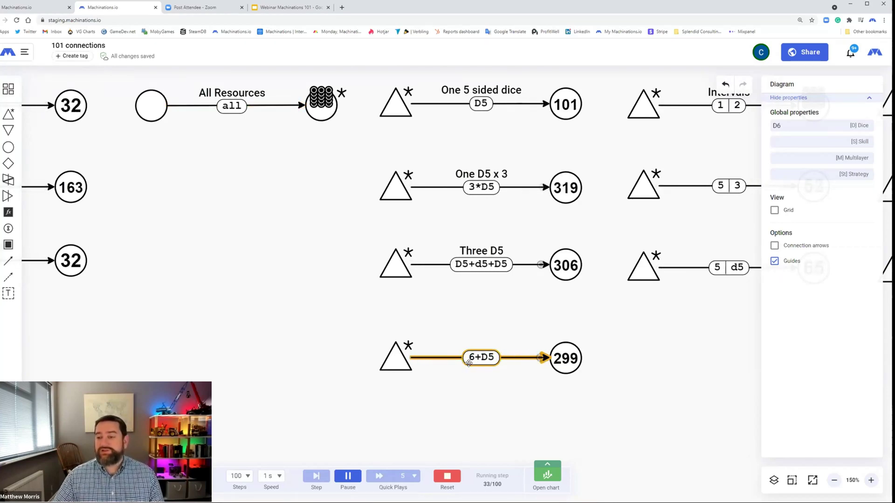
click(447, 476)
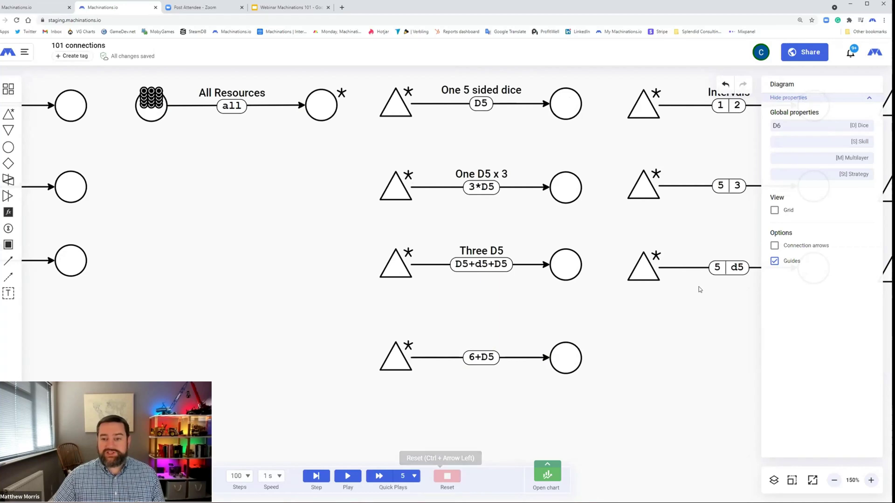
Inspect the formula and interval values of the Intervals resource connection
drag(712, 304, 494, 369)
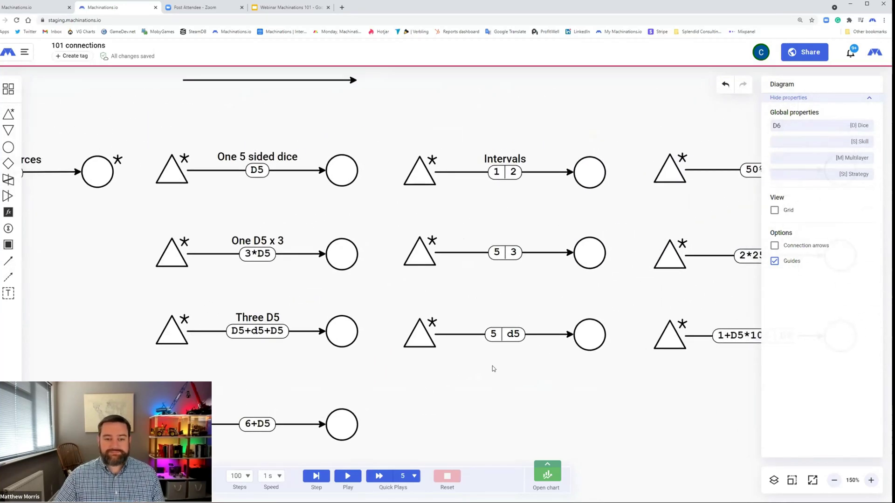
click(551, 170)
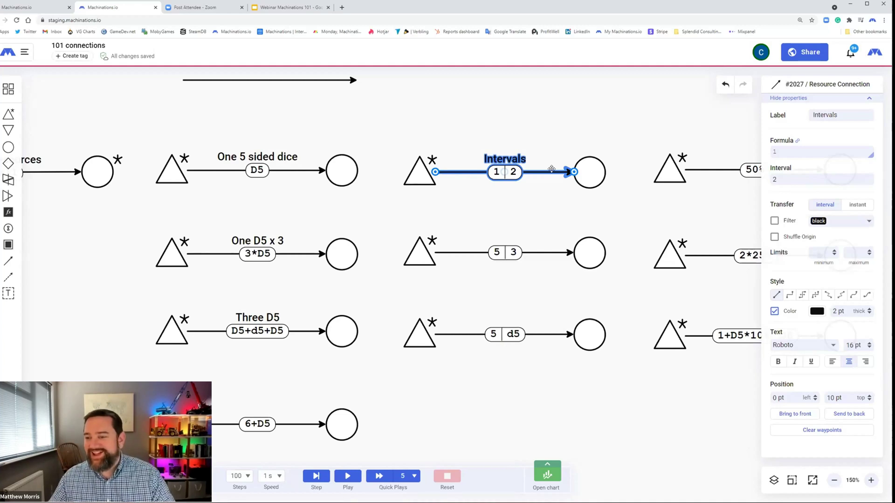
click(550, 139)
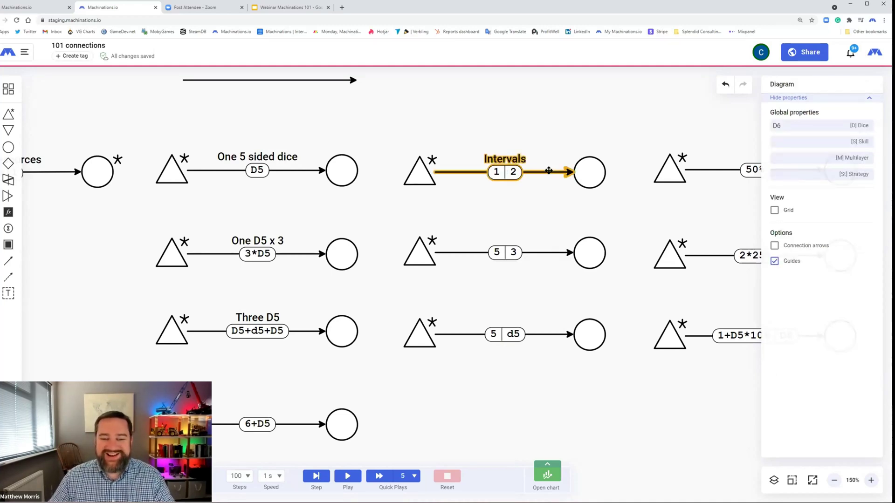
click(554, 170)
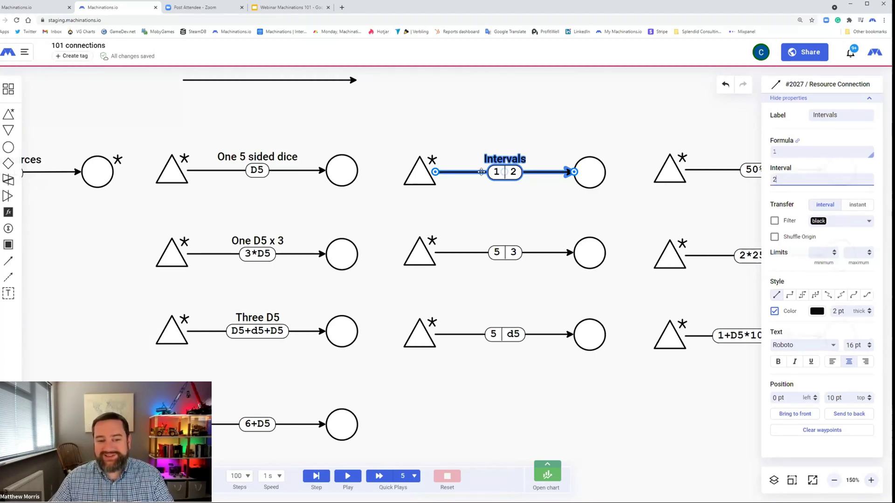
click(536, 203)
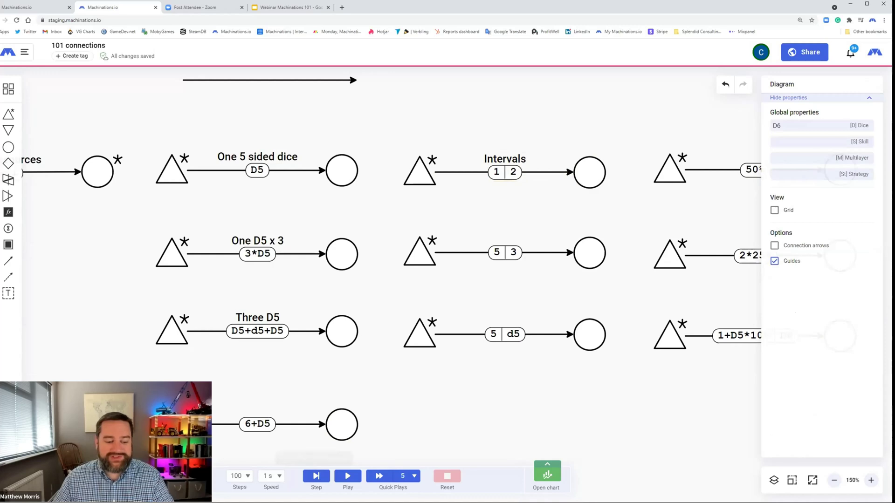
Run the simulation to watch the Intervals examples 1|2, 5|3 and 5|d5, and reset it
click(348, 478)
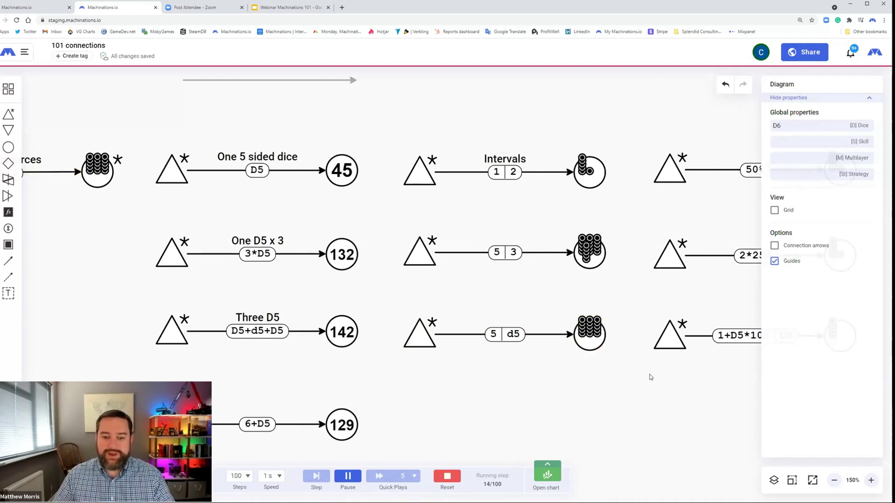
drag(688, 394, 405, 393)
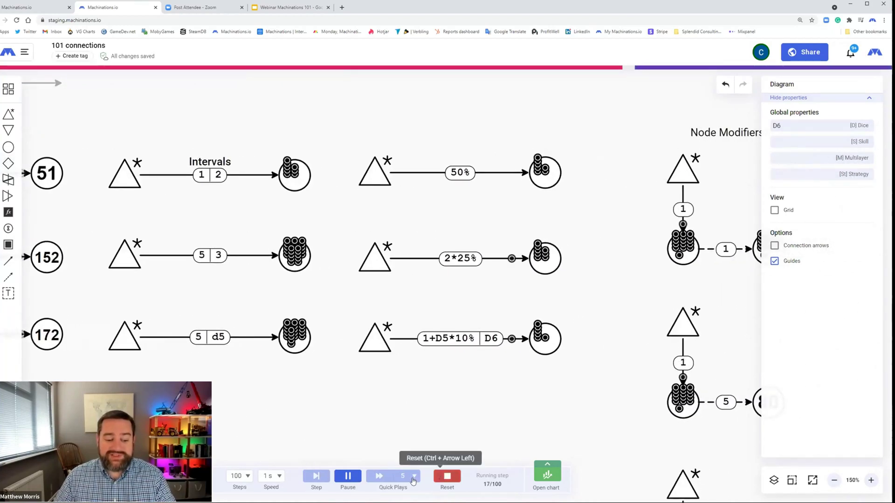
click(443, 477)
Run the percentage connection examples, inspect the formula and interval of the 1+D5*10% connection, and reset the simulation
click(347, 476)
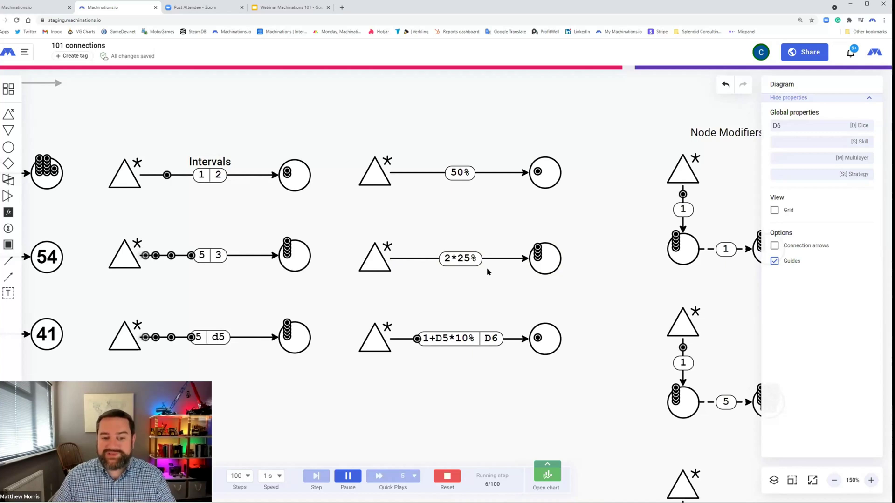
click(399, 341)
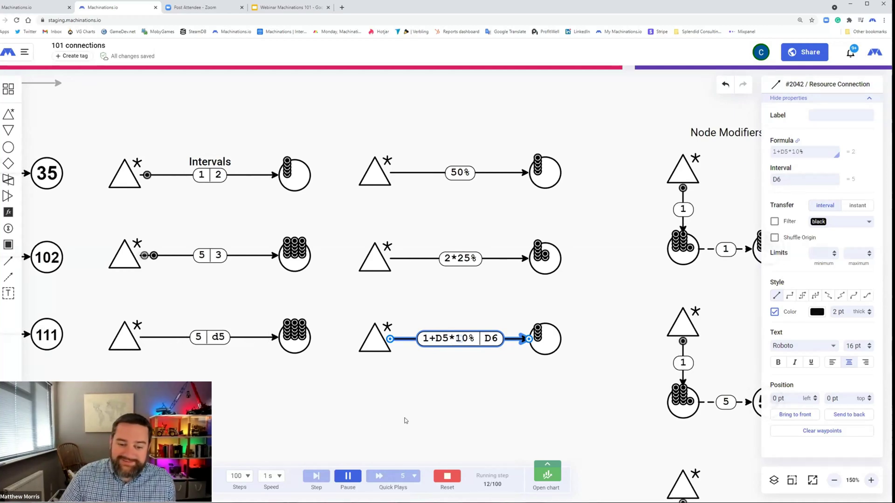
click(447, 475)
Inspect the state connection between the two pools of the first Node Modifiers example while running the simulation
drag(614, 275, 328, 175)
click(266, 225)
click(382, 290)
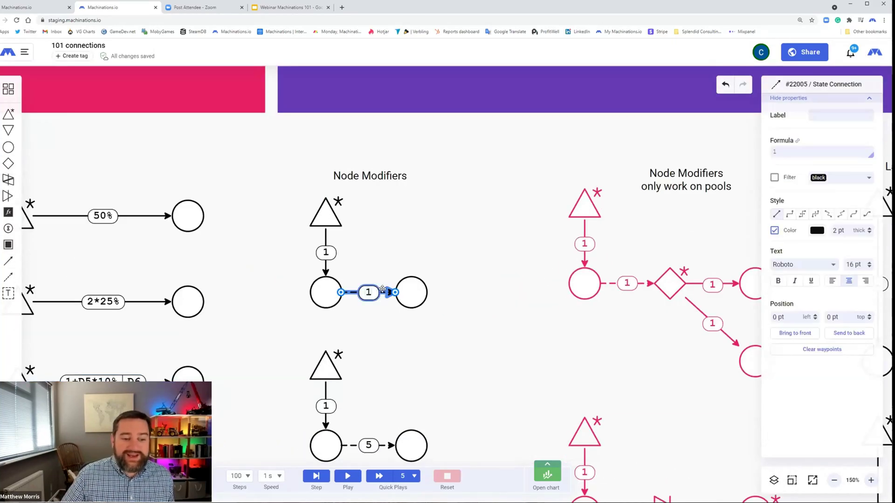
click(476, 239)
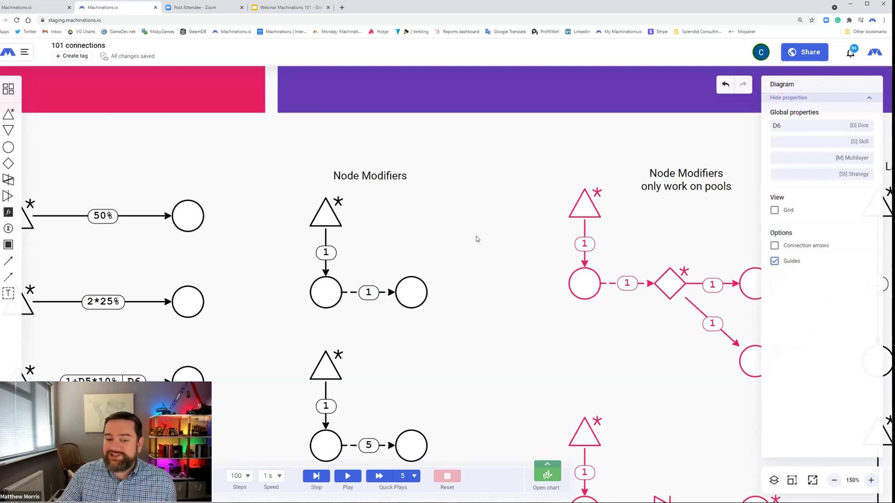
click(347, 476)
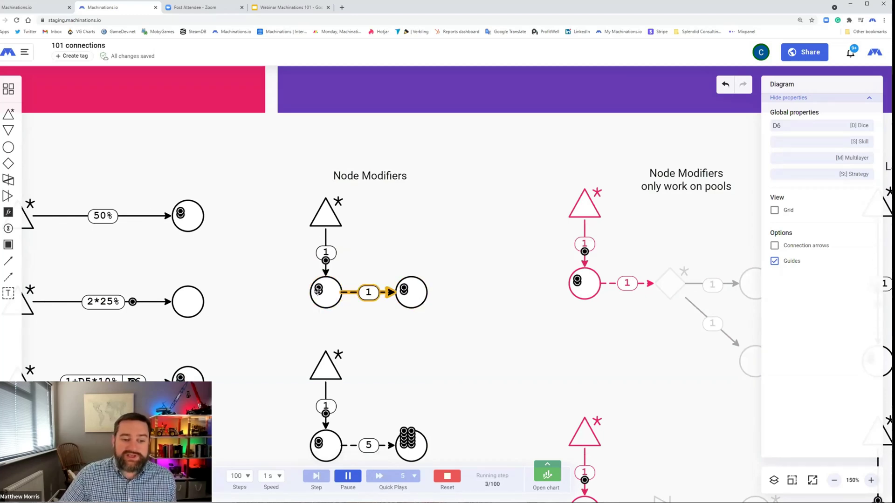
click(390, 292)
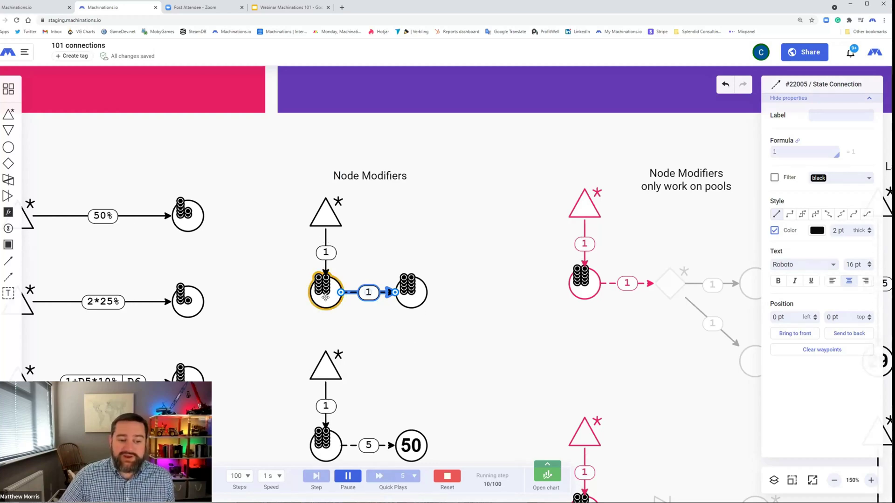
Watch the Node Modifiers examples with formulas 5 and -1 in the running simulation, and reset it
scroll(408, 336, down, 2)
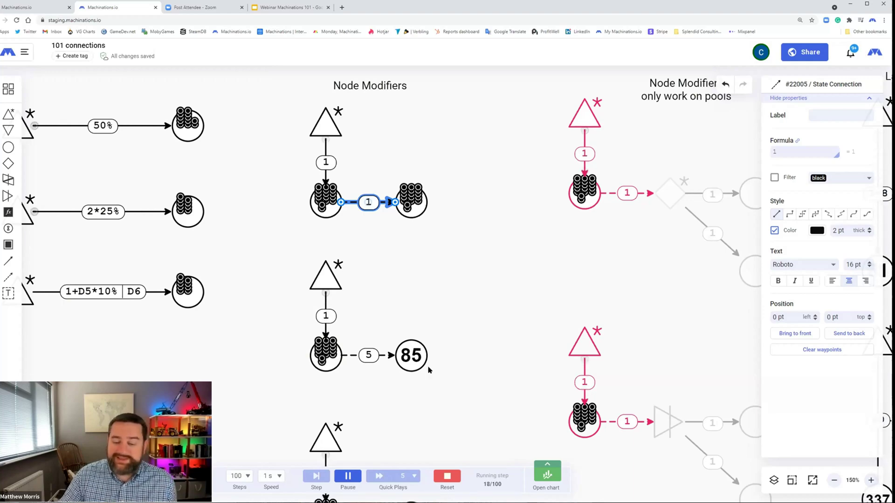
scroll(449, 353, down, 5)
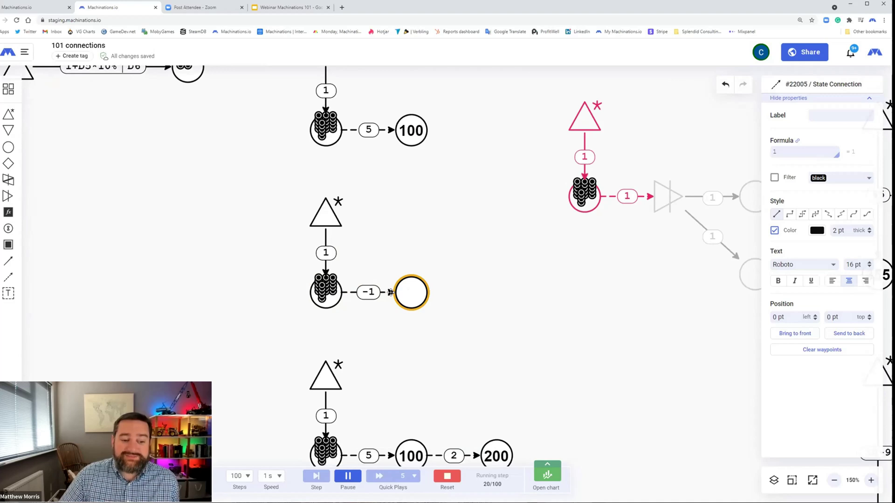
click(447, 473)
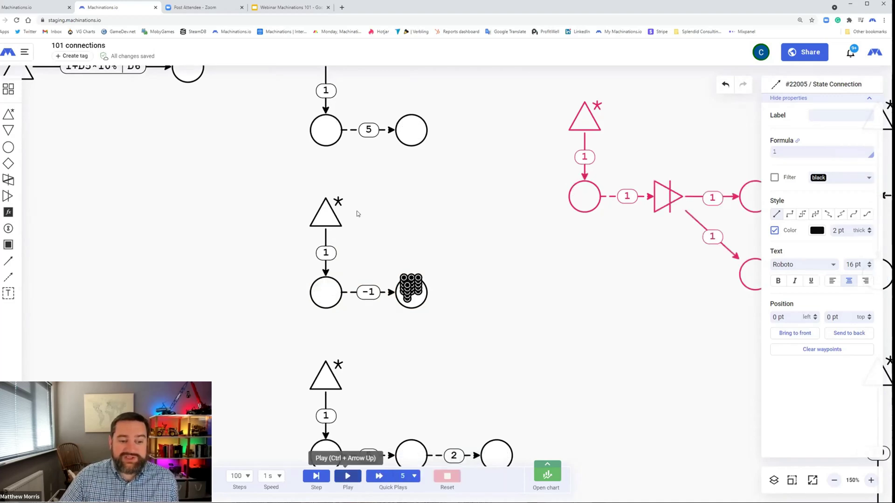
Run the simulation to watch the -1 node modifier and the chained 5 and 2 modifiers, and reset it
click(348, 475)
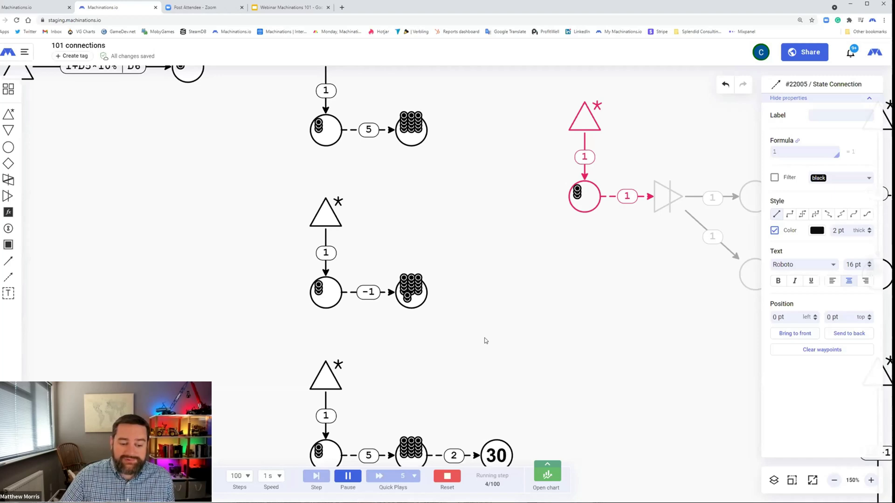
scroll(437, 339, down, 2)
scroll(501, 344, down, 1)
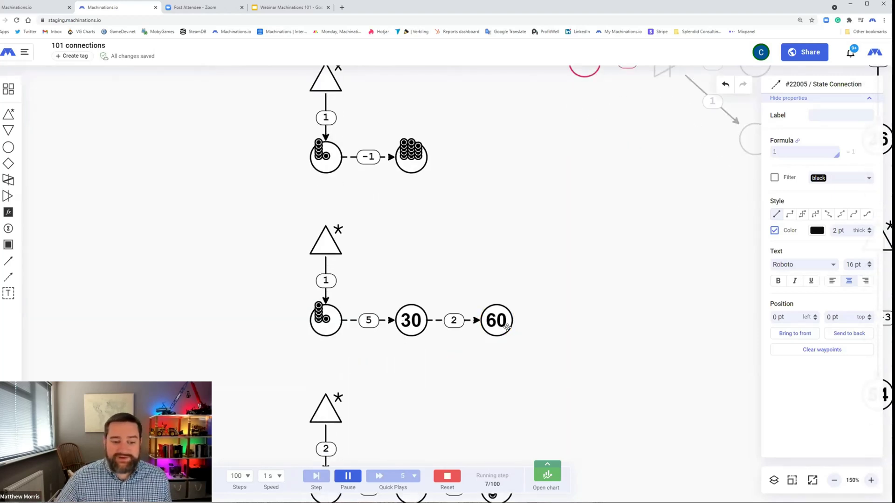
scroll(507, 330, down, 4)
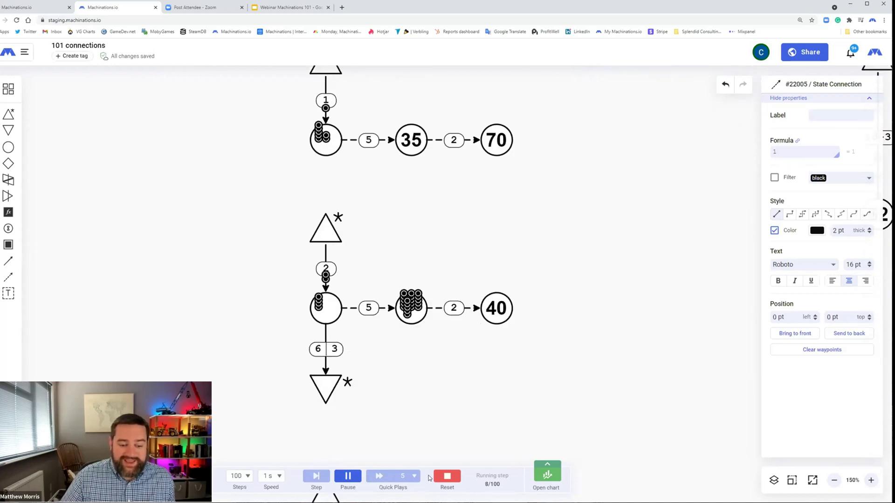
click(447, 476)
Run the simulation to watch the chained node modifiers whose first pool empties into a 6|3 drain, and reset it
click(353, 476)
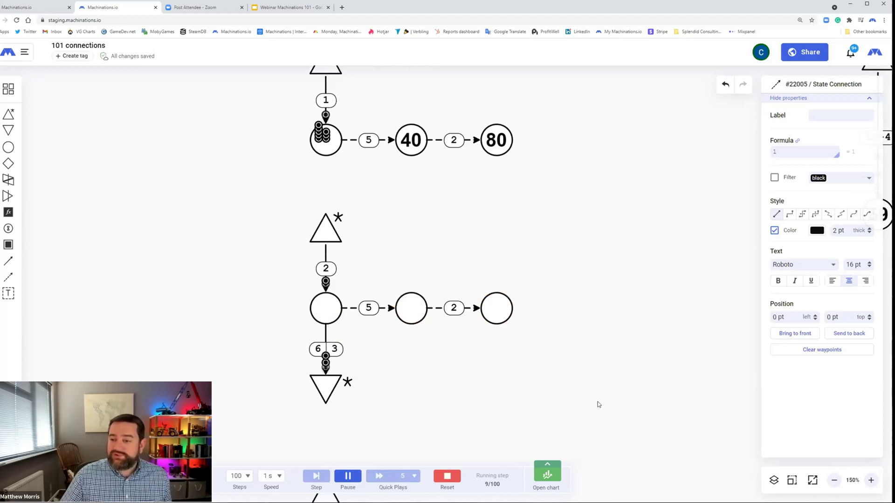
scroll(577, 278, down, 5)
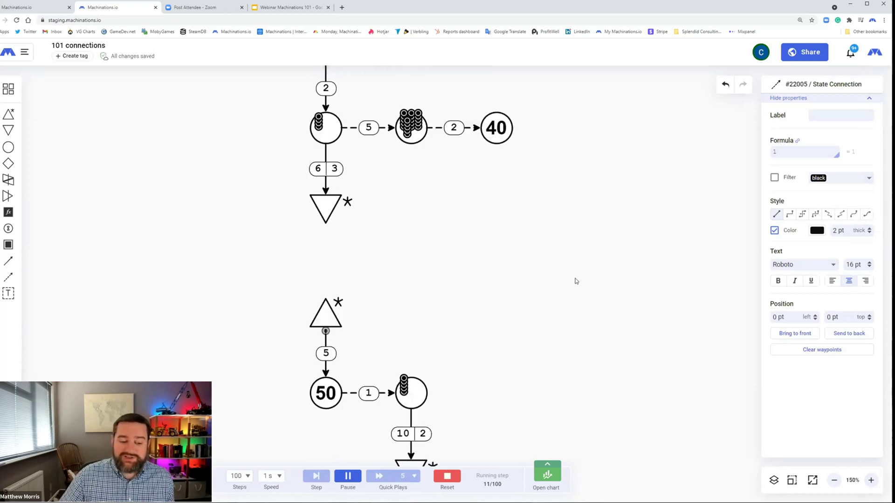
click(447, 476)
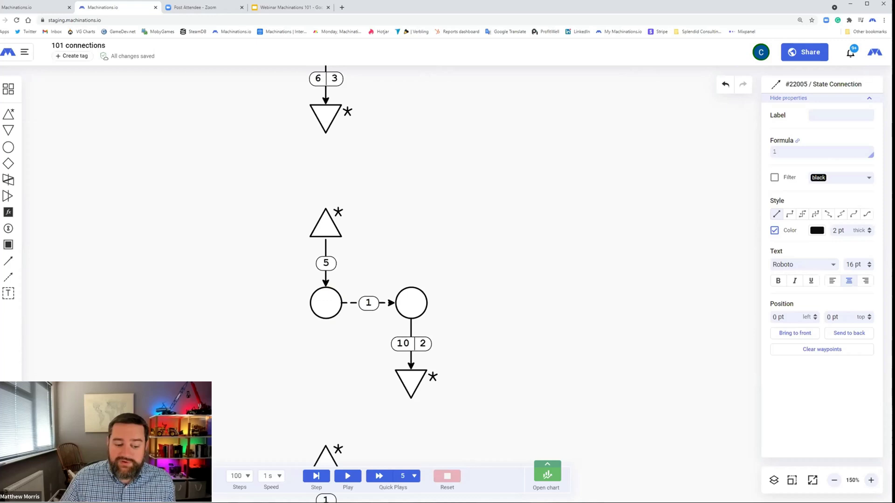
Run the node modifier examples with drains, inspect the pool whose input connection has formula 5, and reset the simulation
click(347, 476)
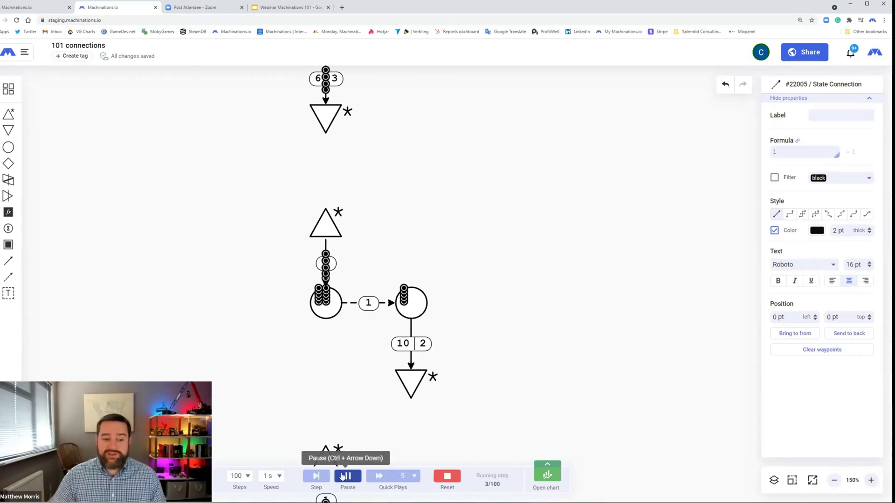
click(329, 301)
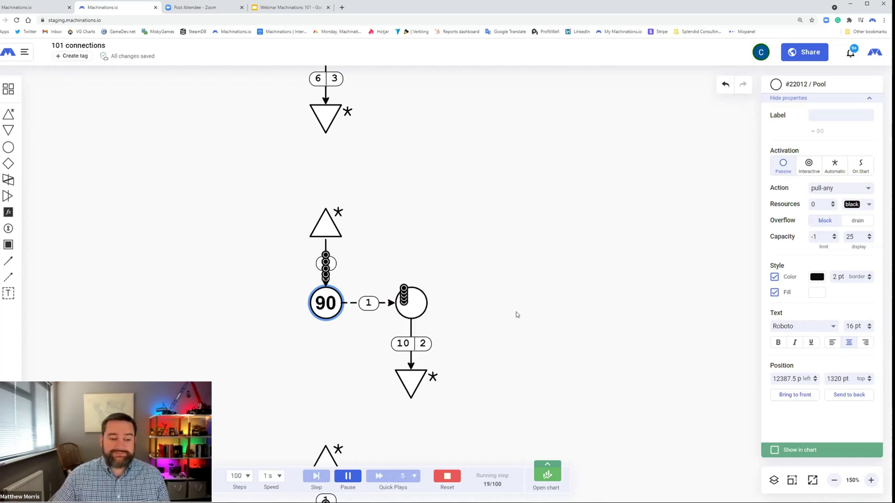
scroll(516, 315, down, 5)
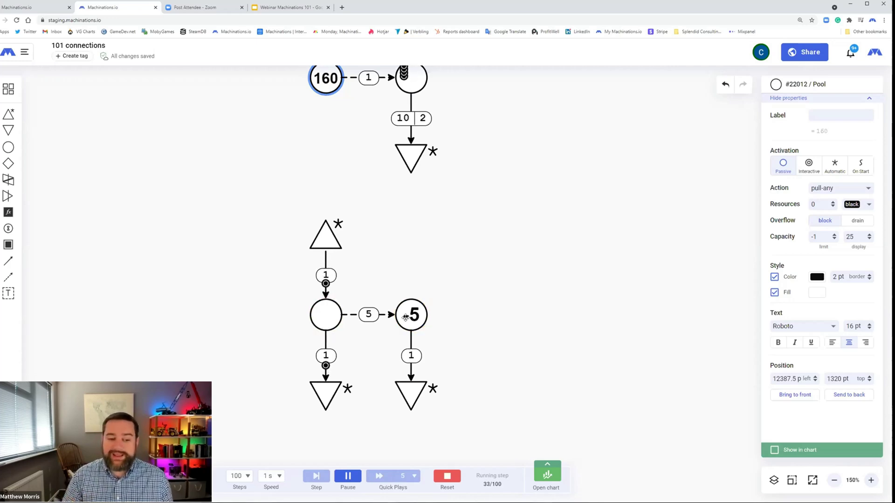
click(447, 476)
Run the simulation to watch the gate and converter examples under "Node Modifiers only work on pools", and reset it
scroll(652, 312, up, 15)
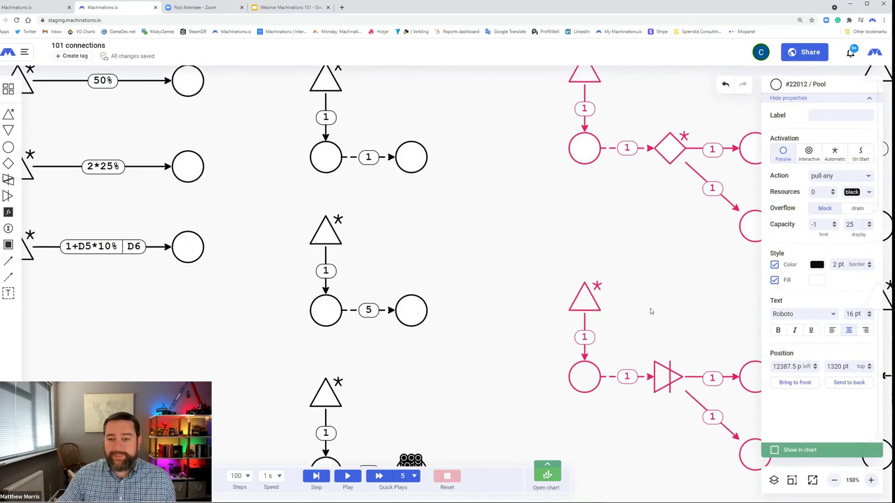
drag(729, 301, 591, 339)
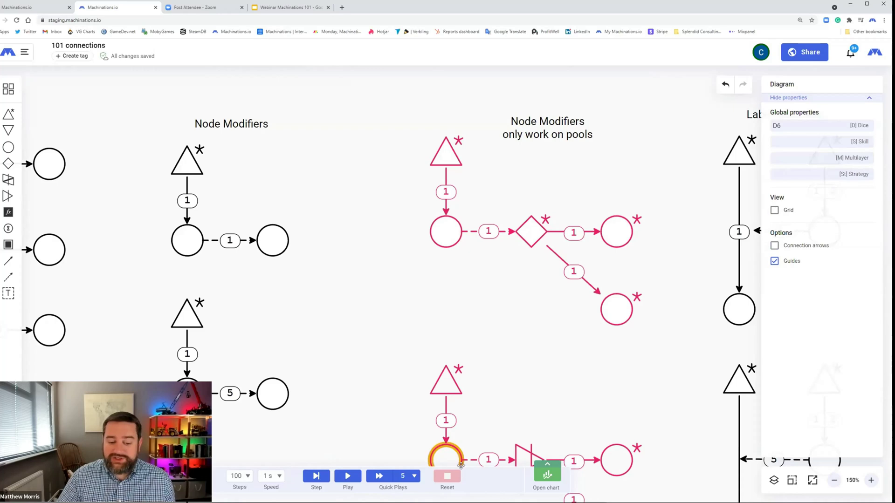
click(348, 476)
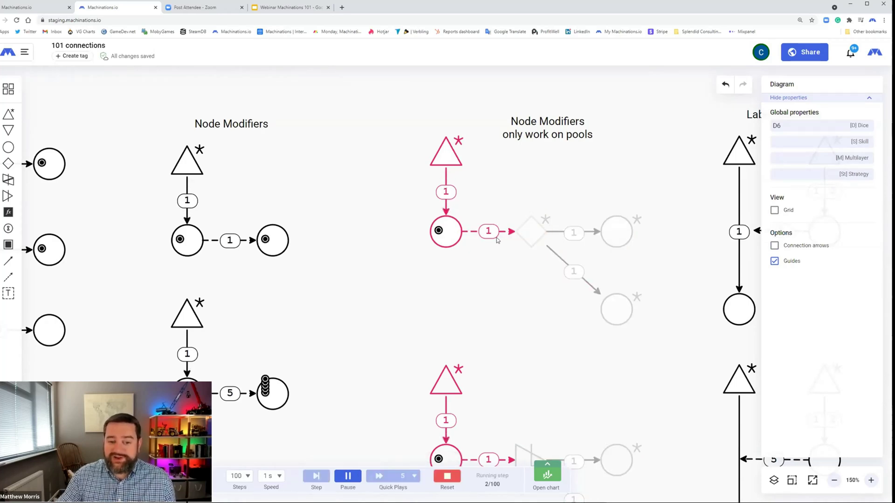
scroll(531, 244, down, 2)
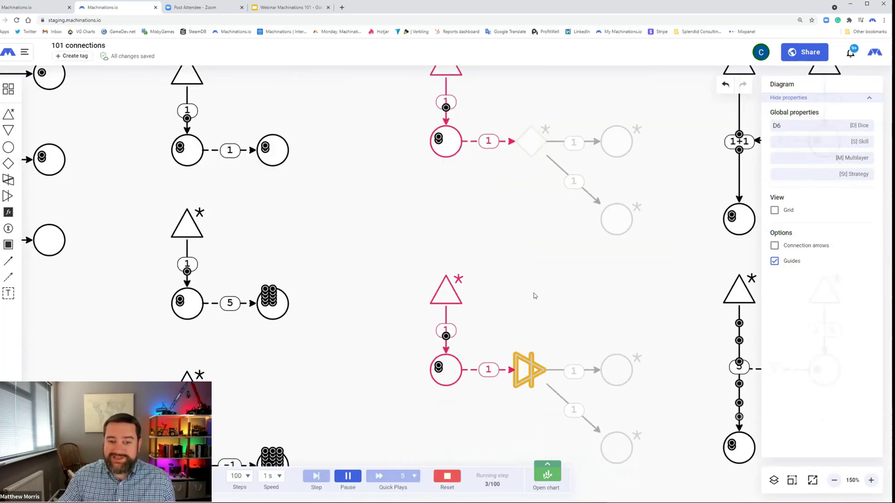
scroll(530, 363, down, 2)
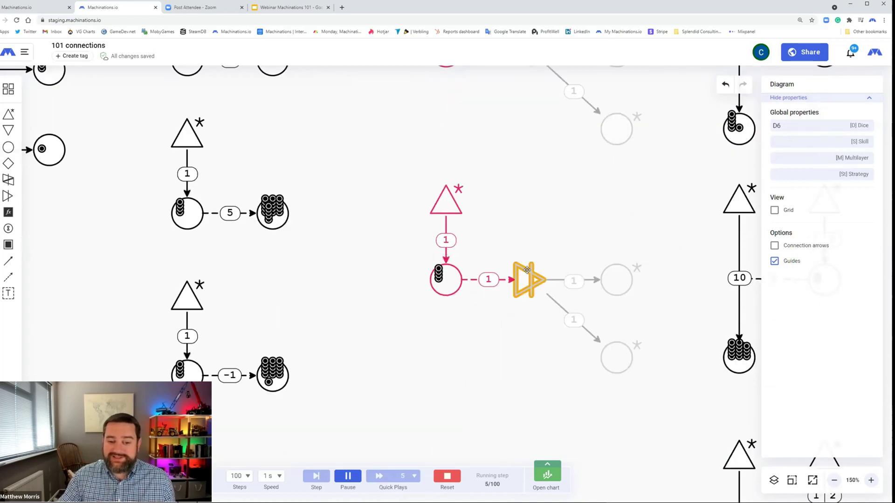
mouse_move(529, 275)
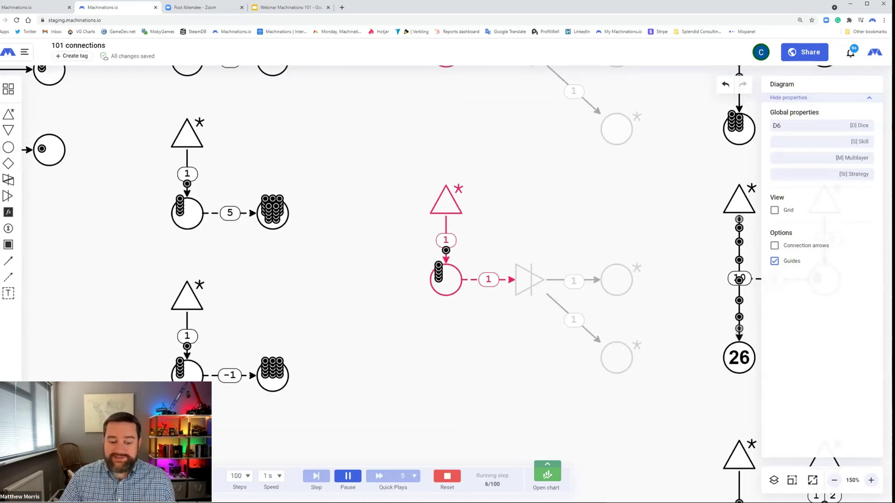
click(447, 476)
Inspect the first Label Modifiers state connection and the resource connection label it points to
drag(648, 200, 262, 404)
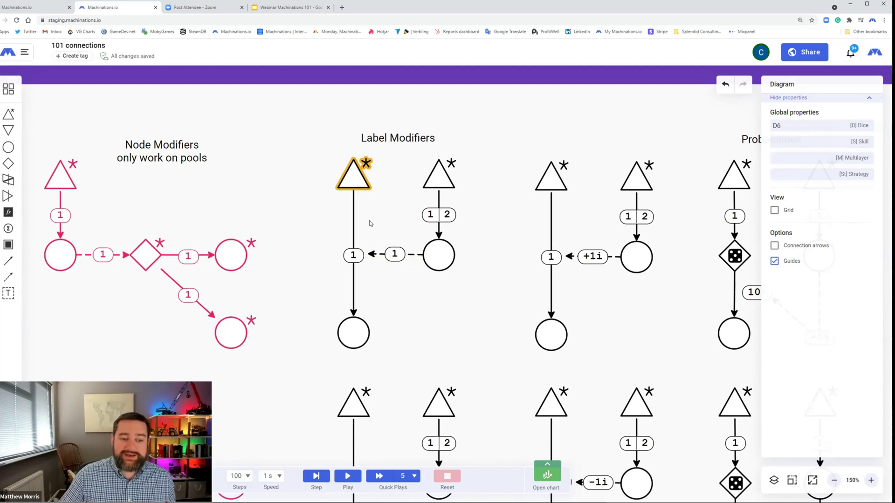
click(377, 256)
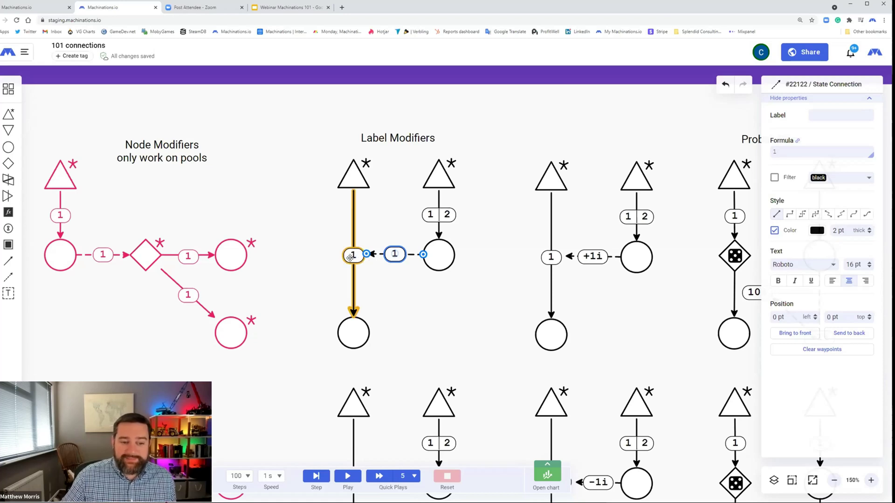
mouse_move(356, 257)
mouse_down()
mouse_move(357, 219)
mouse_move(357, 291)
mouse_move(357, 242)
mouse_move(358, 254)
mouse_up()
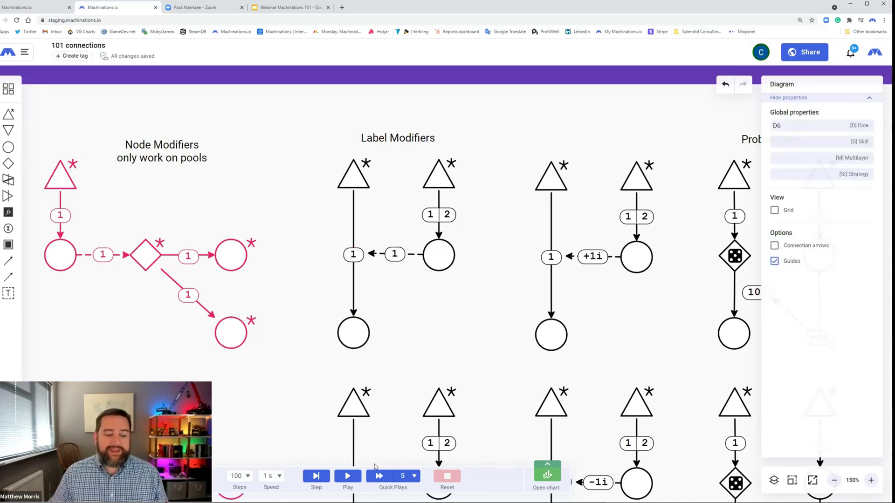
Run the simulation to watch the Label Modifiers examples, and inspect the state connection with formula 5
click(348, 476)
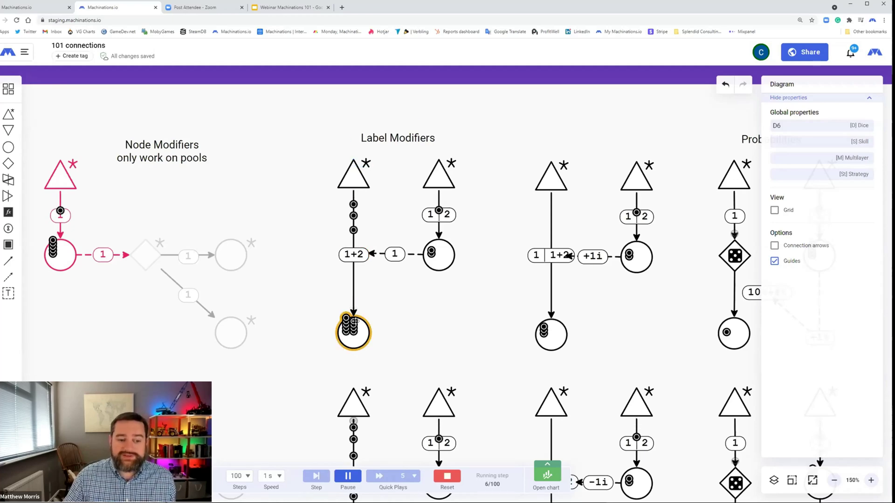
scroll(417, 314, down, 4)
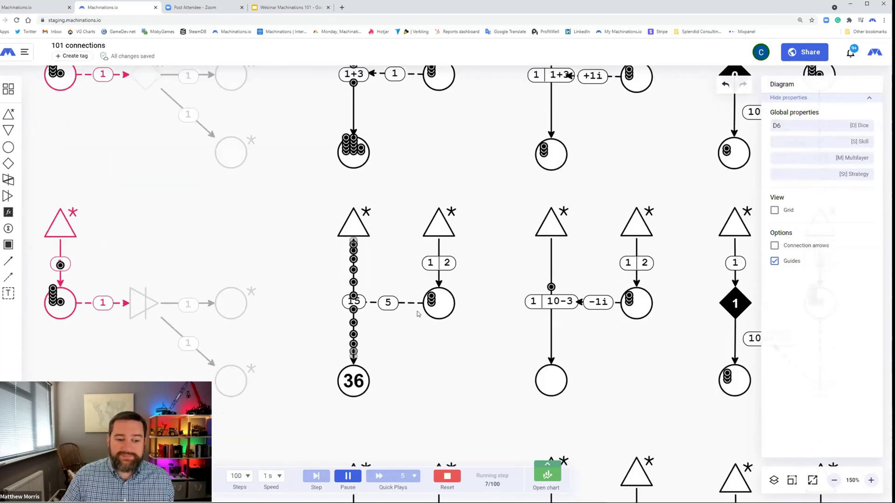
click(389, 301)
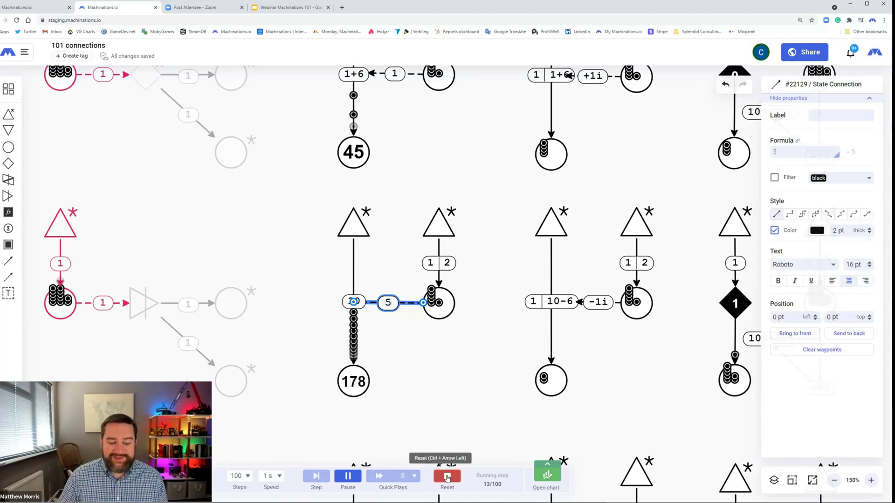
scroll(442, 368, down, 5)
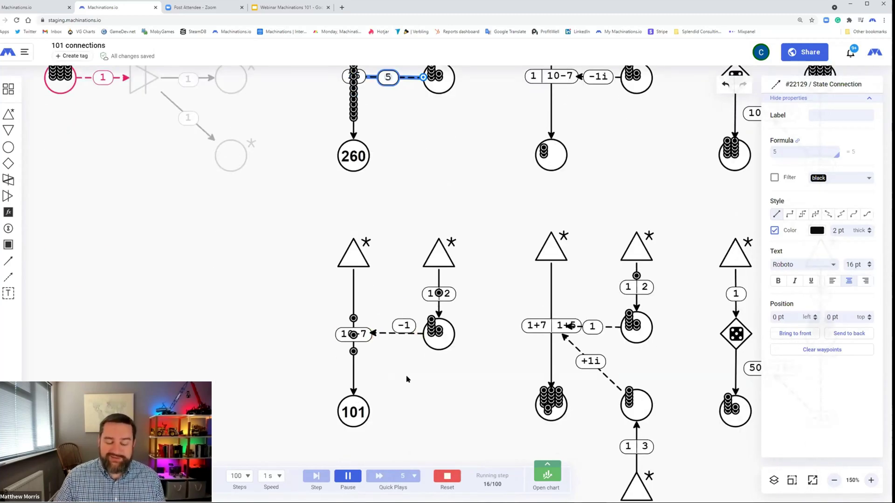
scroll(398, 372, down, 5)
Watch the interval modifier example with the +1i state connection in the running simulation, and reset it
scroll(477, 364, up, 8)
scroll(479, 311, up, 6)
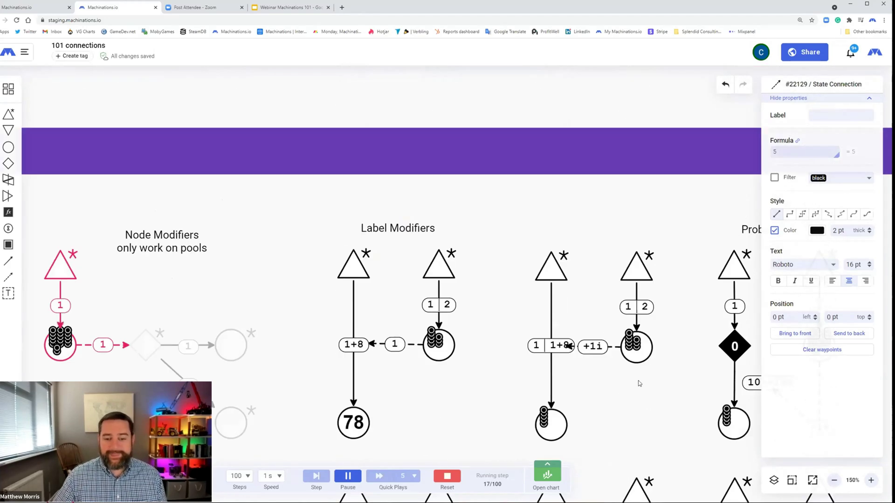
drag(646, 398, 553, 348)
click(446, 479)
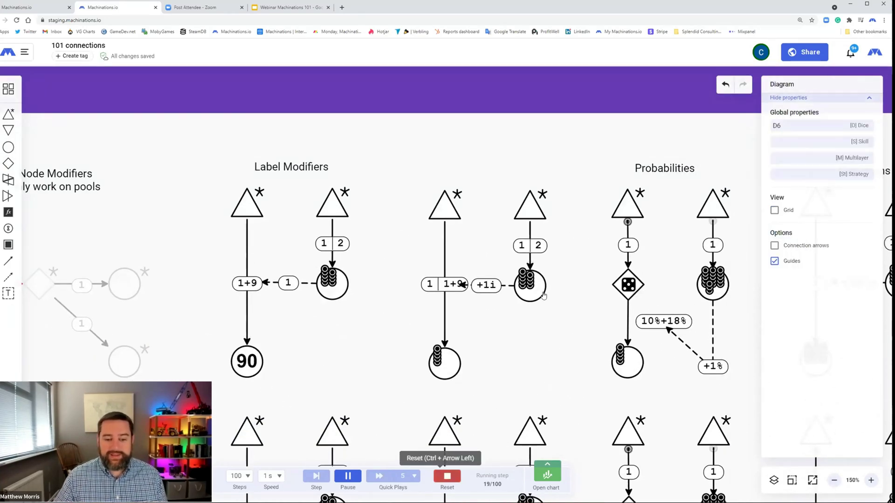
Inspect the +1i state connection and run the simulation to watch the interval modifier examples down that column
click(487, 286)
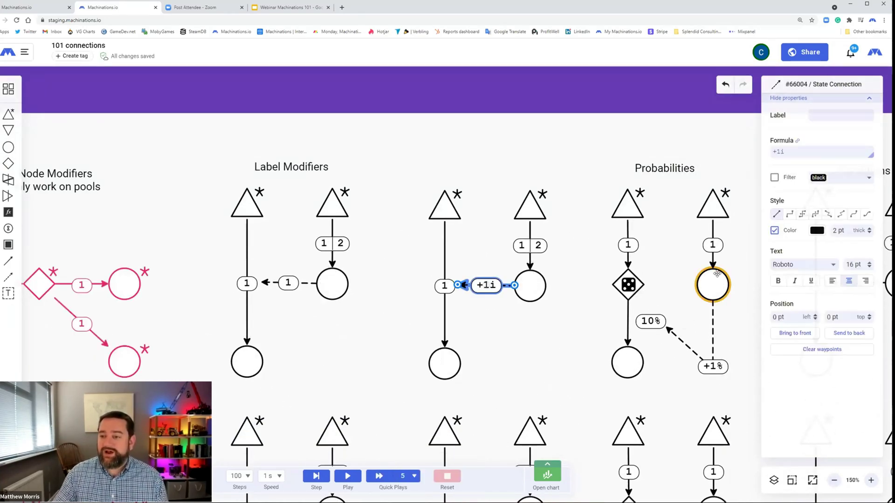
click(347, 476)
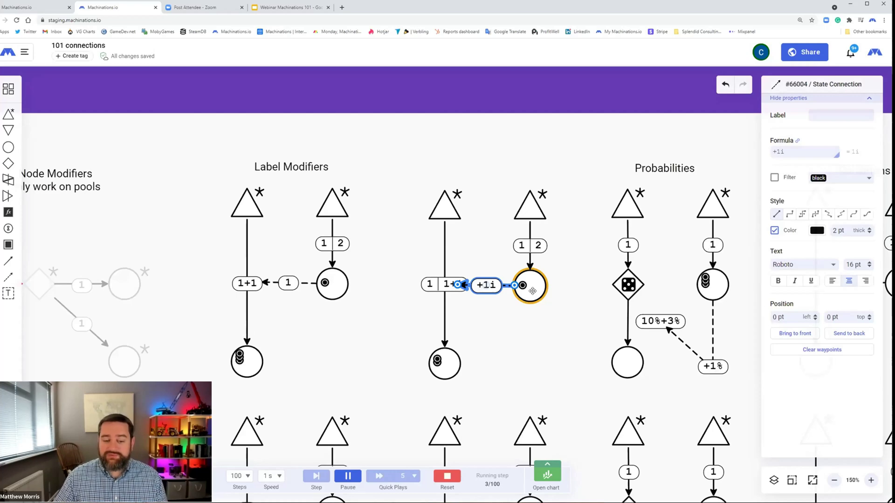
scroll(494, 288, down, 5)
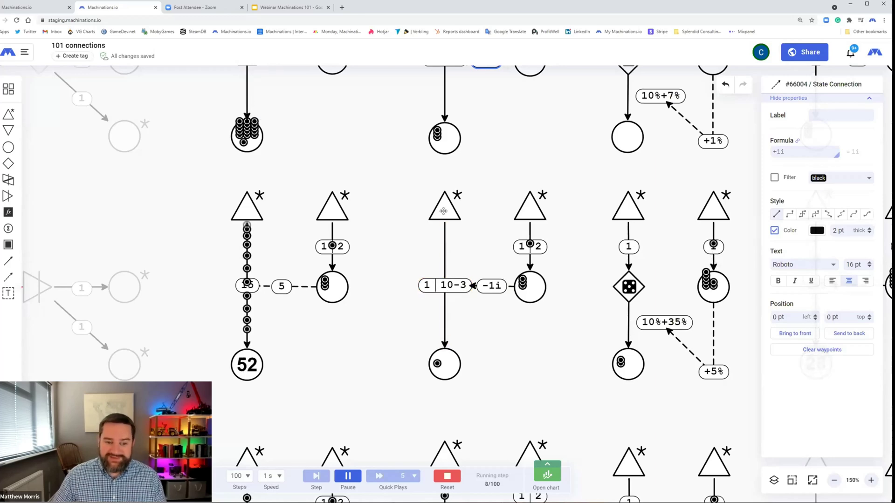
scroll(525, 336, down, 3)
scroll(525, 336, down, 3)
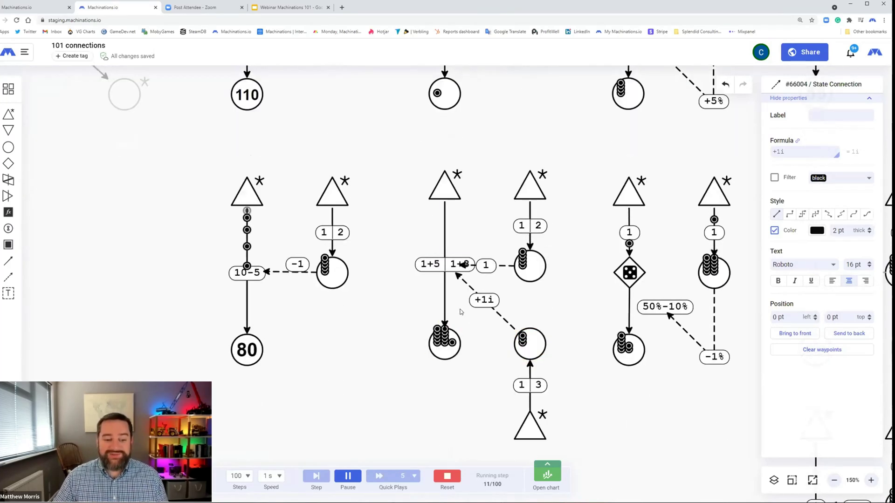
Restart the simulation to watch the example combining the 1 and +1i state connections, and reset it
click(441, 472)
click(348, 475)
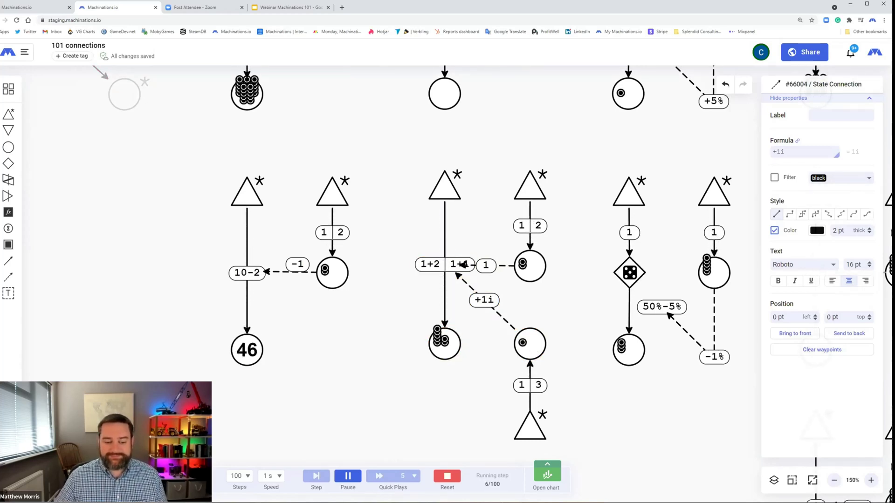
click(447, 477)
Run the simulation to watch the Probabilities examples with the +1%, +5% and -1% state connections, and reset it
scroll(658, 390, up, 10)
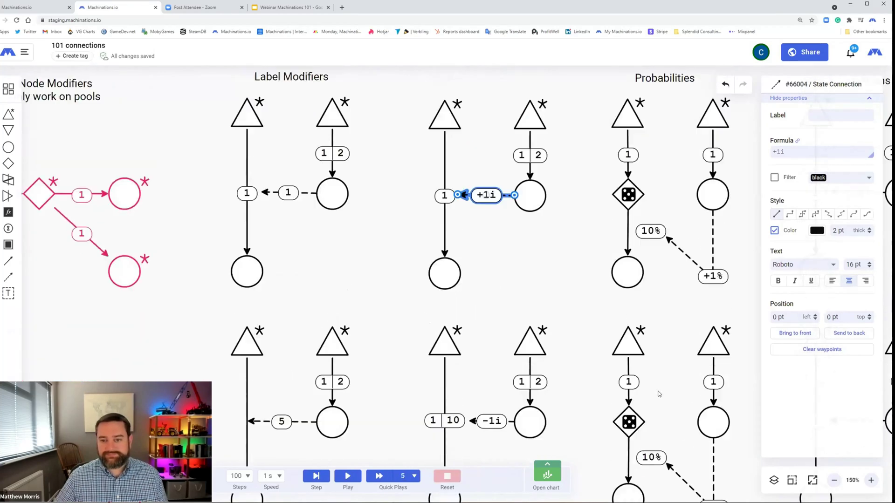
drag(694, 356, 528, 340)
click(528, 340)
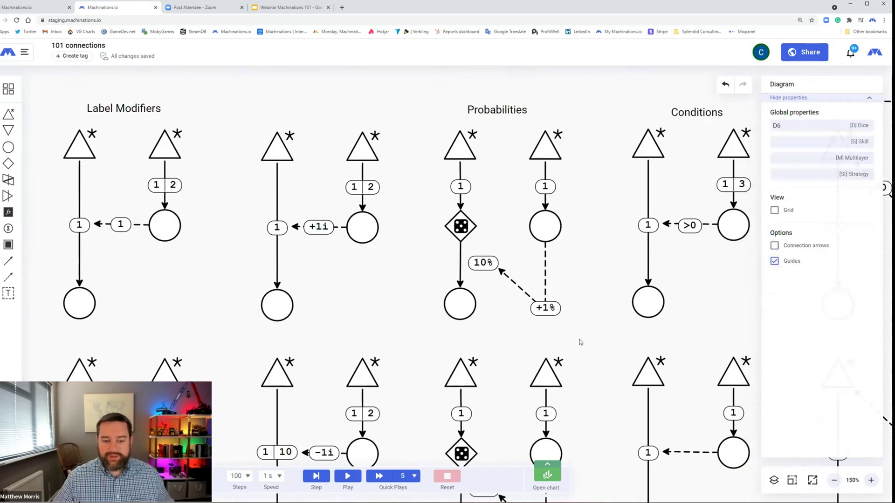
click(542, 275)
click(577, 281)
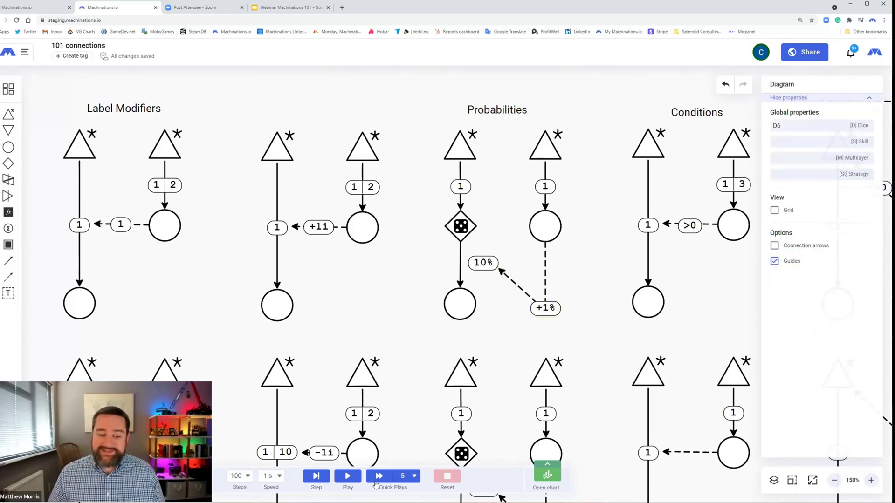
click(348, 476)
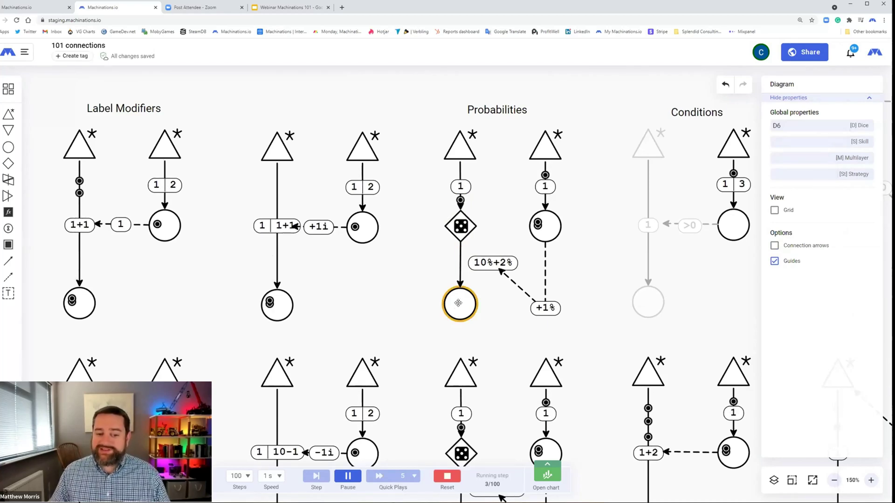
scroll(488, 305, down, 4)
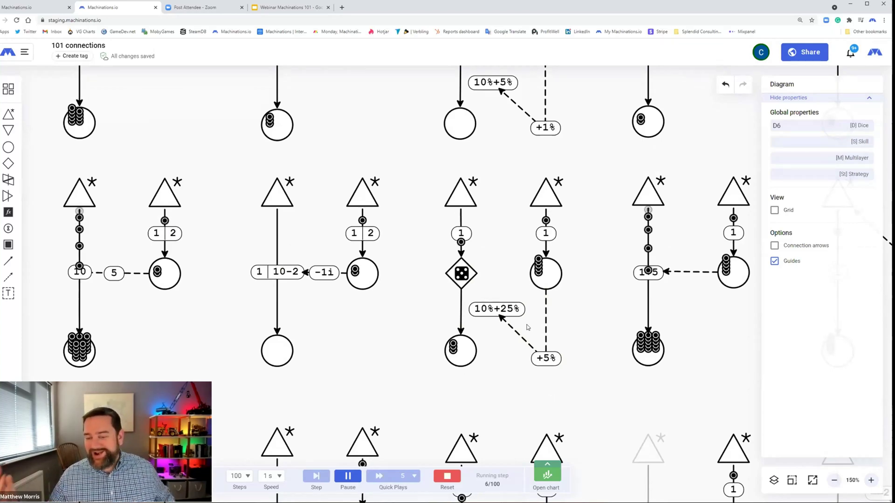
scroll(518, 319, down, 4)
scroll(517, 319, down, 2)
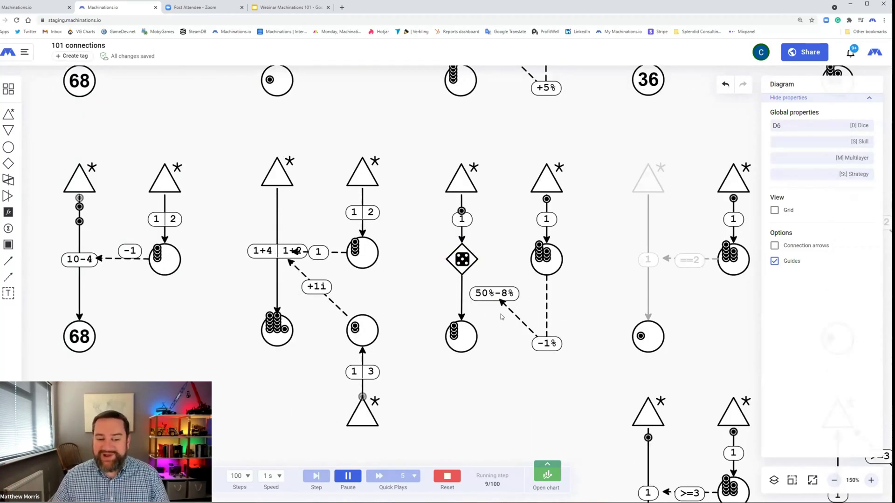
scroll(494, 312, down, 2)
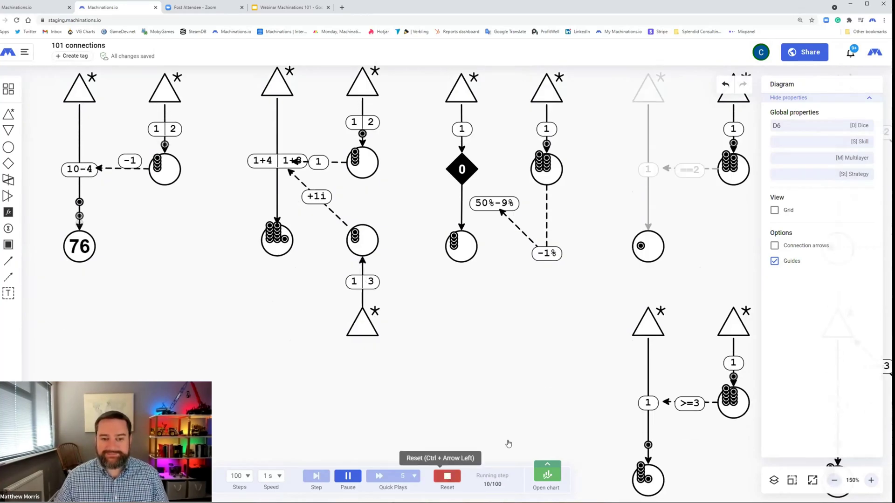
click(447, 476)
Move the unattached dashed state connection beside the Conditions heading up to just below the State Connections banner
scroll(592, 230, up, 7)
drag(714, 268, 390, 246)
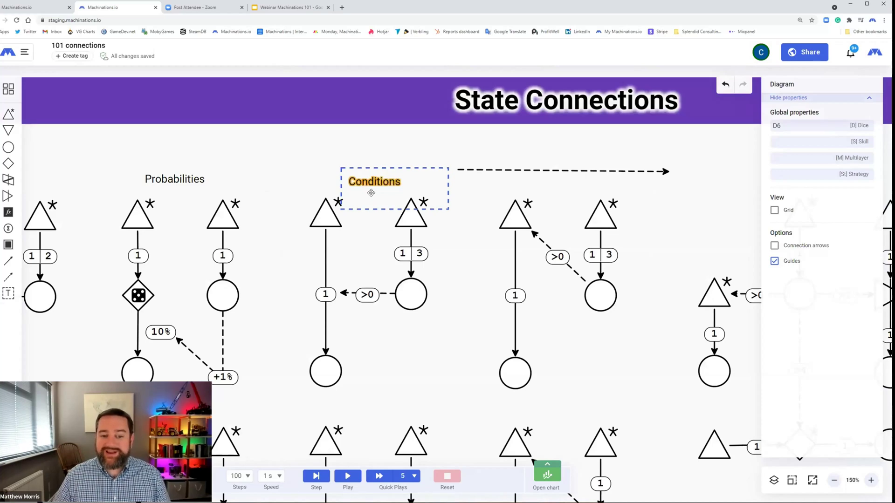
click(553, 171)
drag(553, 171, 553, 139)
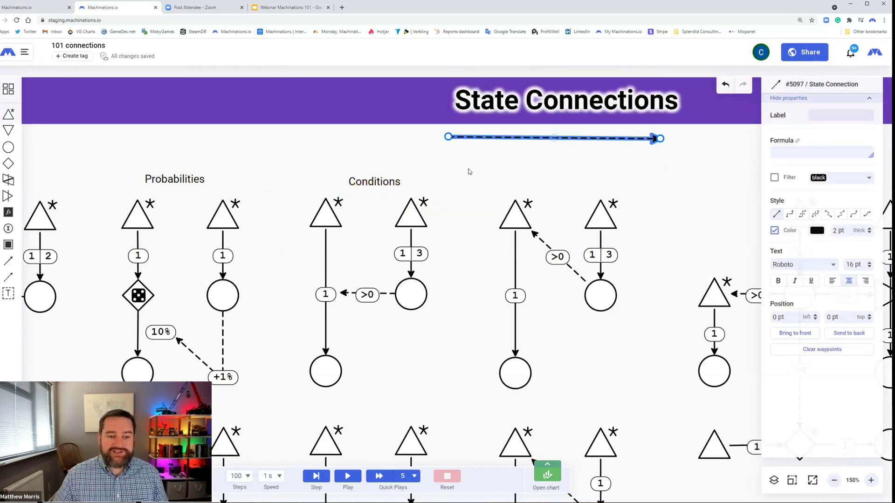
click(474, 251)
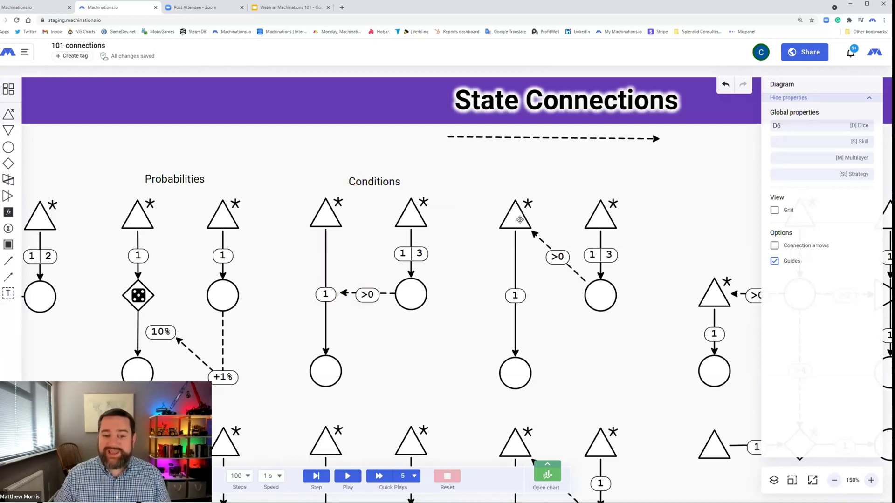
Run the simulation to watch the first Conditions examples, reset it, and inspect the state connection without a formula that points to a source
click(346, 476)
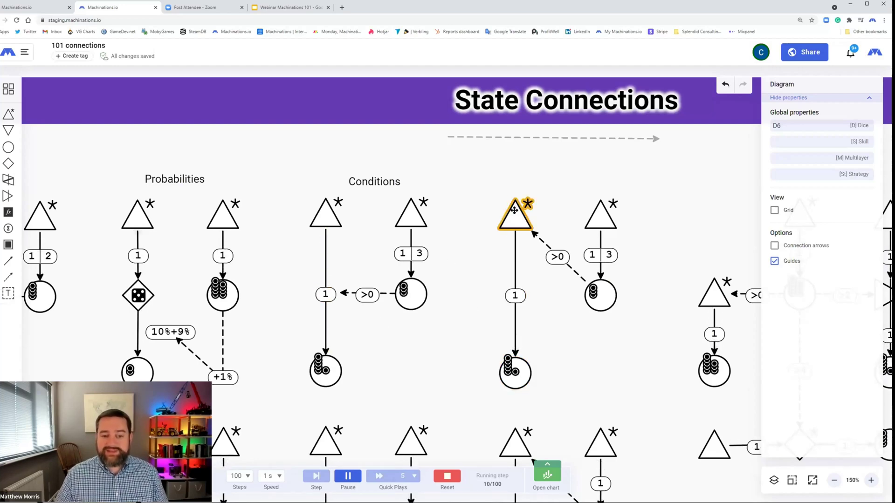
scroll(525, 203, down, 5)
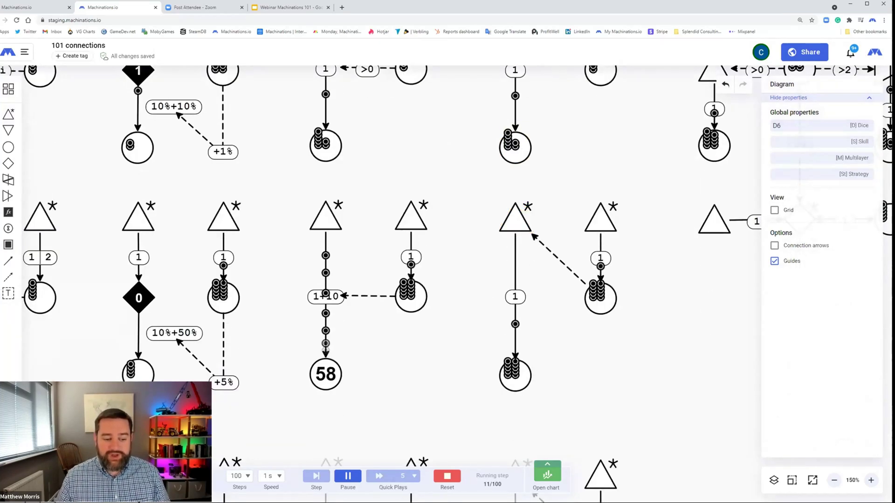
click(447, 476)
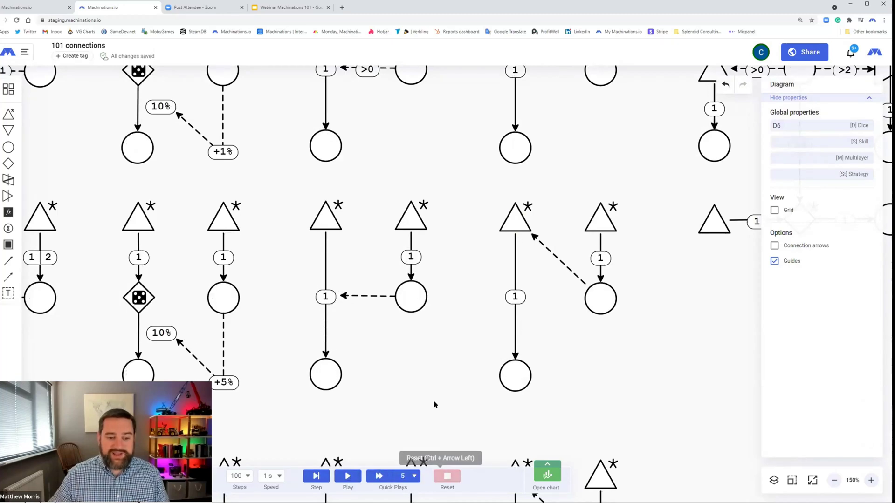
click(562, 256)
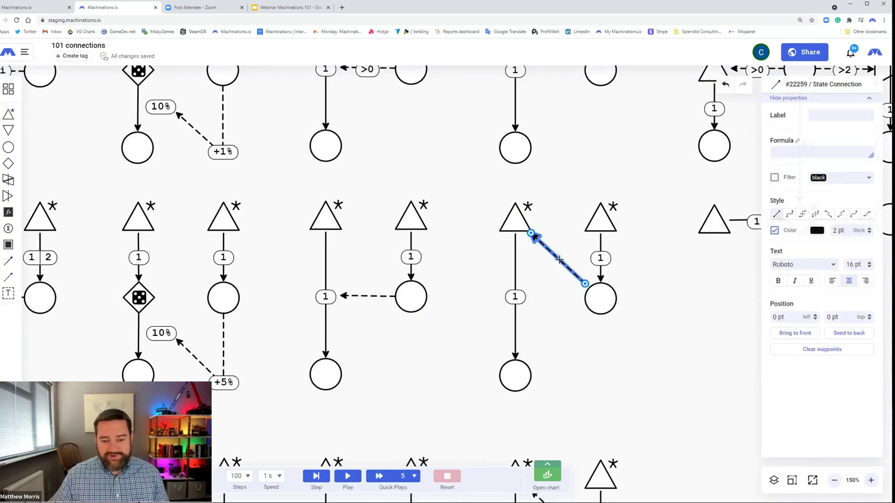
Run the simulation to watch the Conditions examples with the ==2, >=3 and 3..5 state connections
scroll(425, 365, down, 5)
click(348, 476)
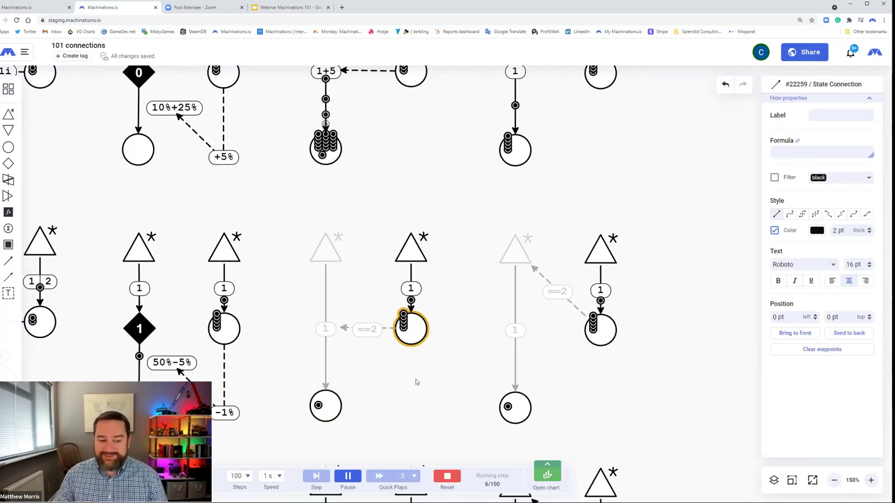
scroll(435, 366, down, 5)
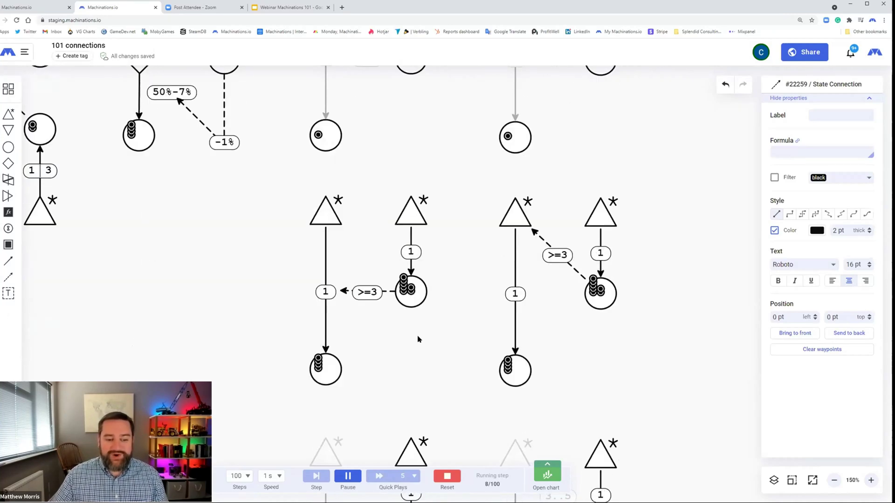
scroll(440, 384, down, 4)
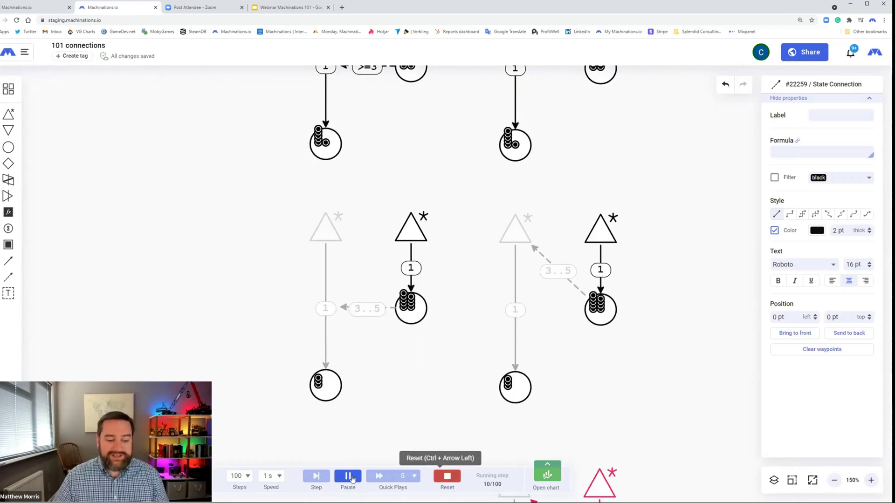
Restart the simulation to watch the 3..5 range condition examples, and reset it
click(447, 477)
click(348, 476)
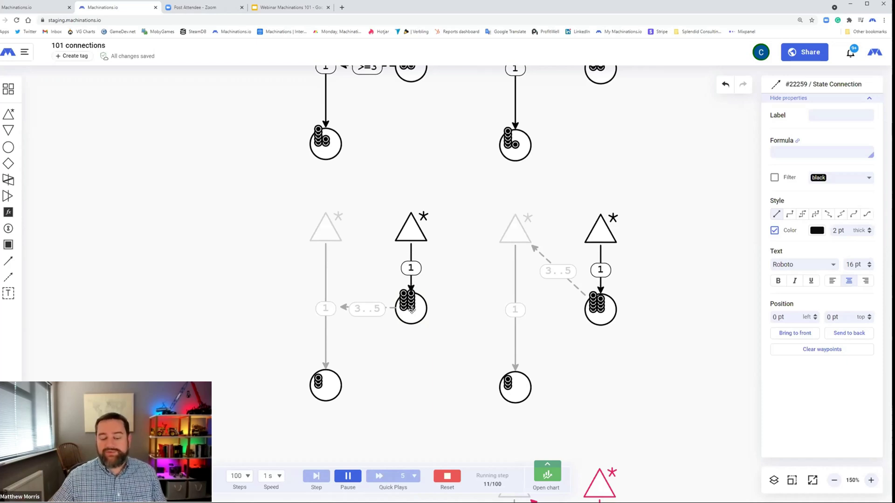
scroll(546, 368, down, 4)
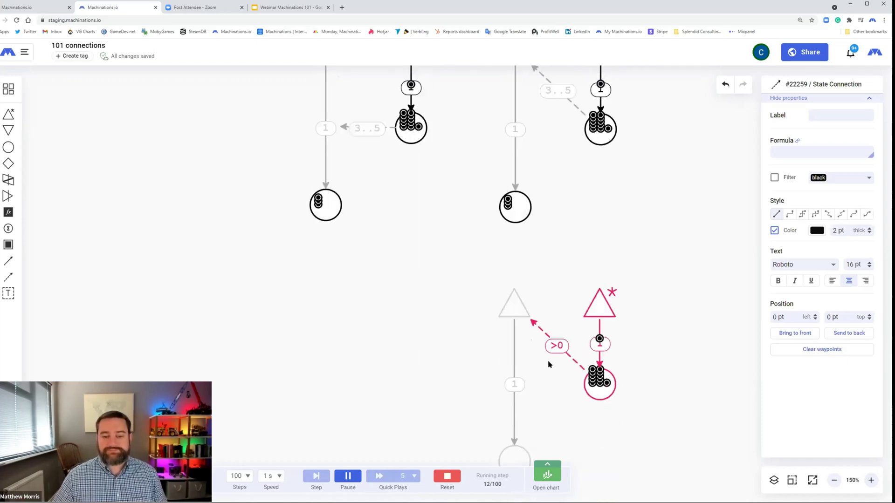
click(447, 476)
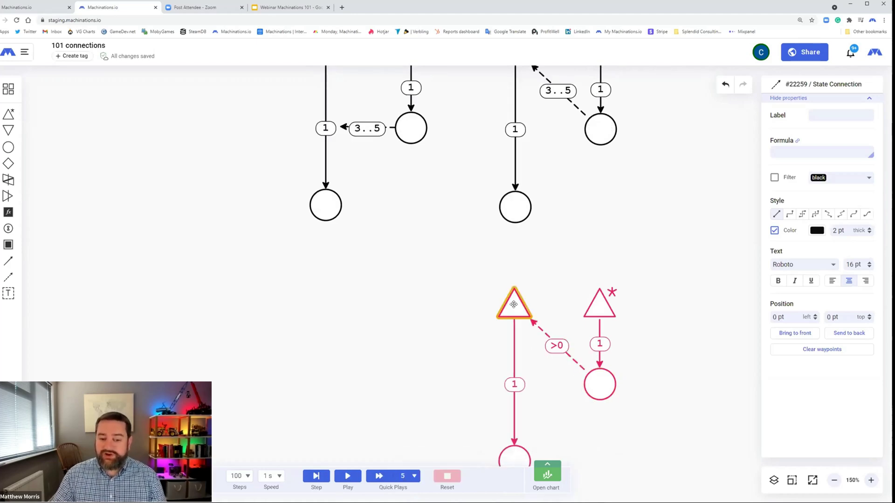
Run the simulation, inspect the pink passive source targeted by the >0 condition, and compare it with the >5 example below
scroll(513, 304, down, 1)
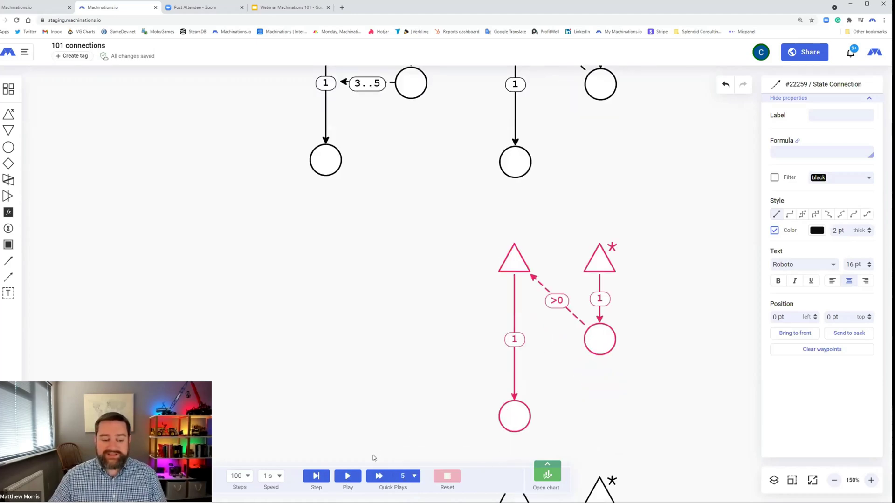
click(347, 476)
click(509, 265)
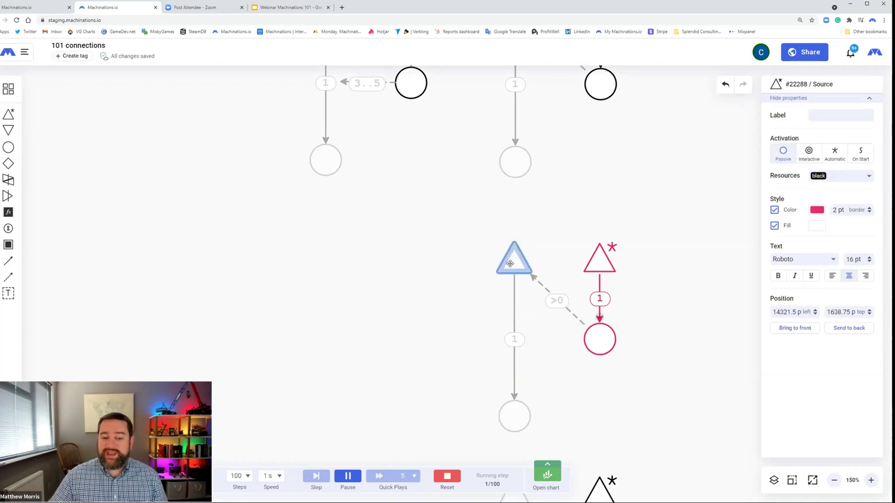
click(443, 316)
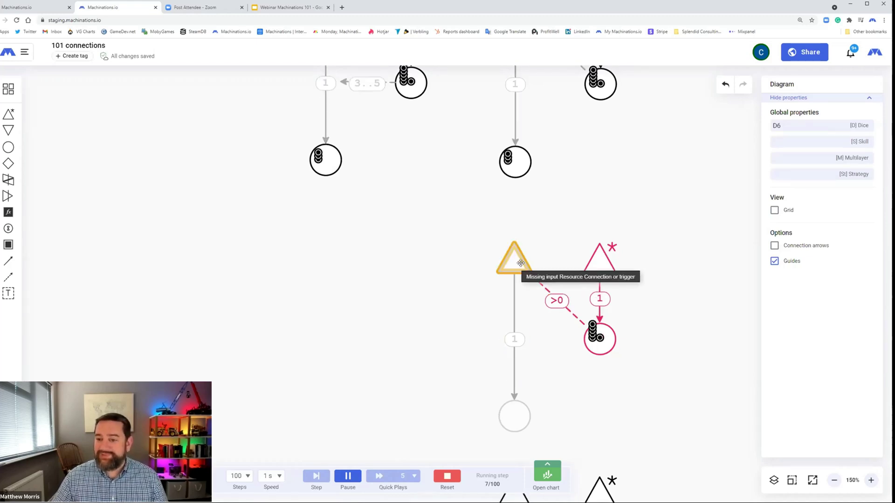
scroll(629, 367, down, 6)
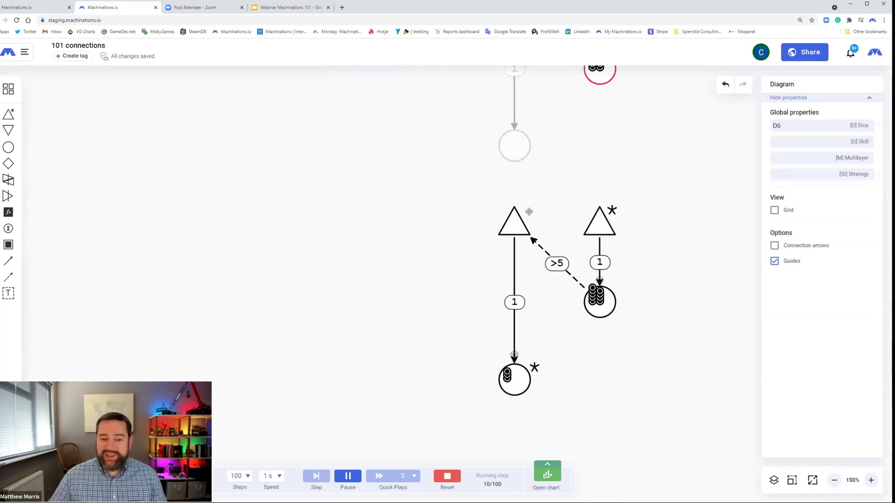
scroll(577, 225, up, 4)
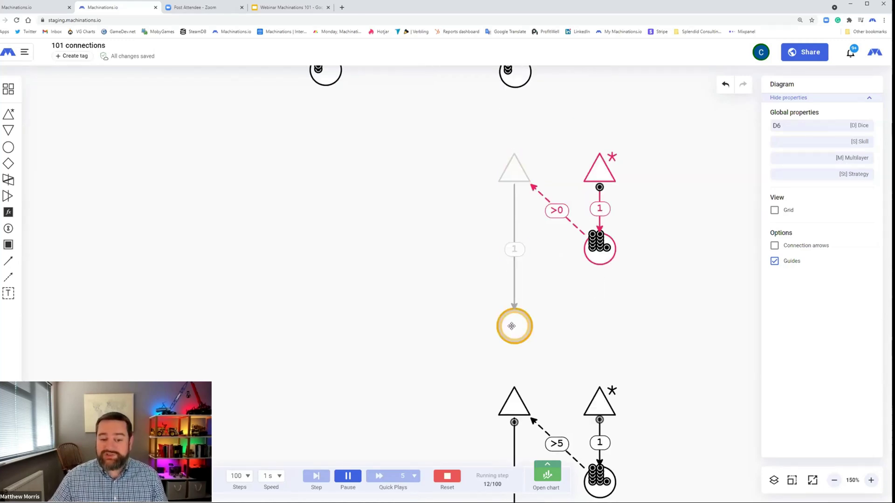
scroll(663, 354, down, 5)
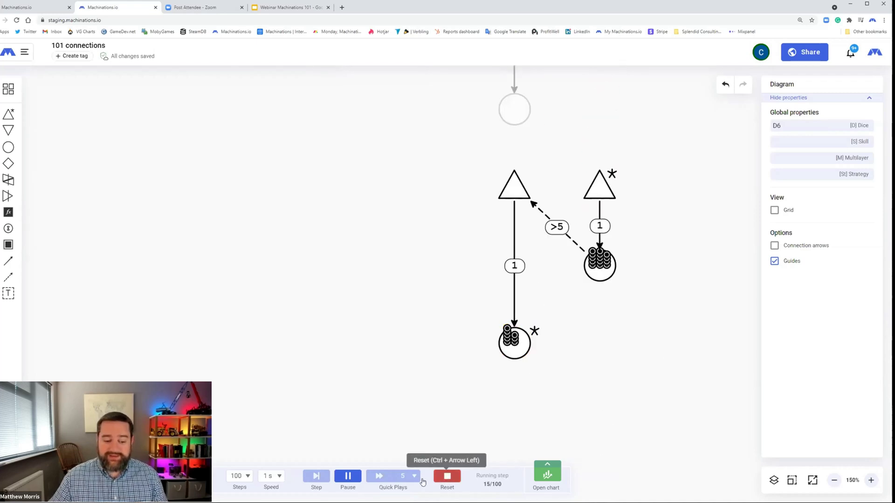
Restart the simulation to watch the >5 condition example with a passive source and automatic pool, and reset it
click(447, 477)
click(348, 476)
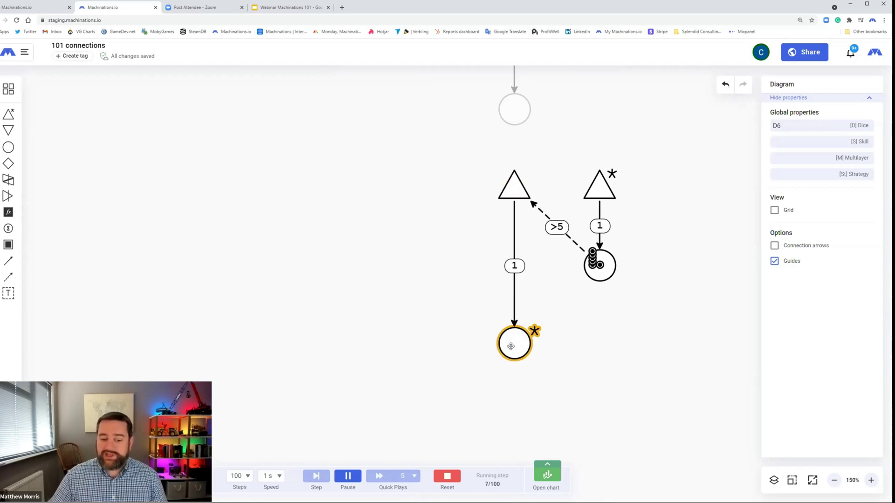
click(449, 471)
Watch the Conditions example whose pool branches through >0, >2 and >4 in the running simulation, reset it, and bring up the Triggers section
scroll(667, 345, up, 5)
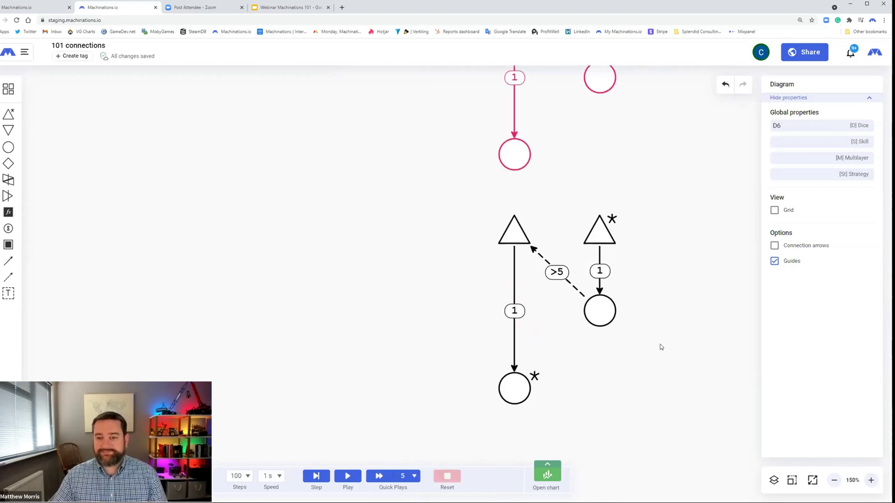
scroll(662, 345, up, 4)
drag(692, 391, 392, 280)
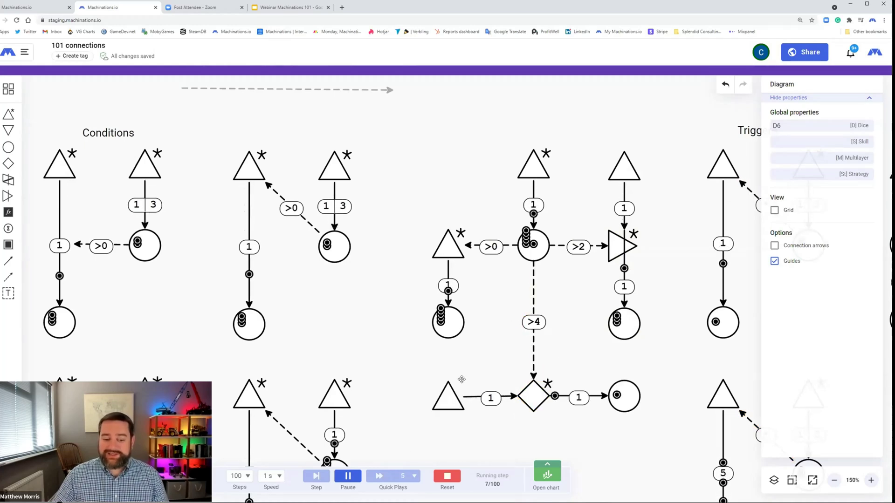
click(447, 476)
drag(684, 462, 369, 452)
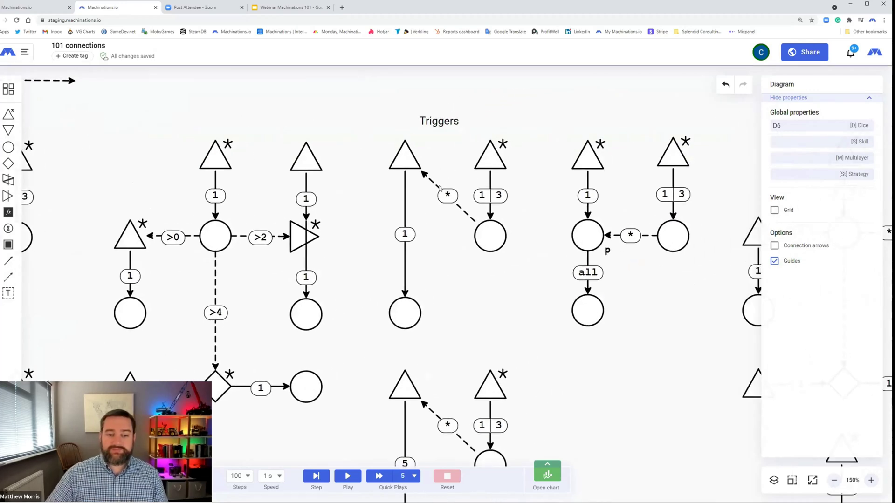
Inspect the * trigger in the first Triggers example, and run the simulation to watch it and the rate-5 example below
click(464, 210)
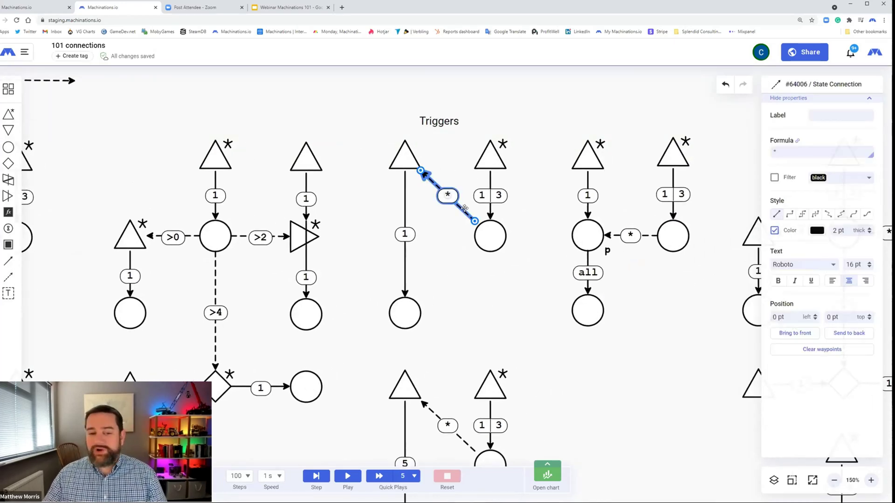
click(348, 476)
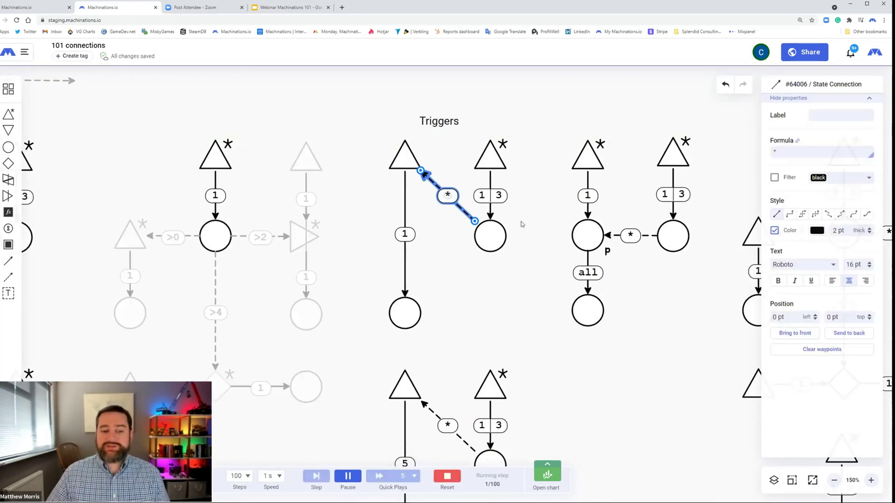
click(496, 303)
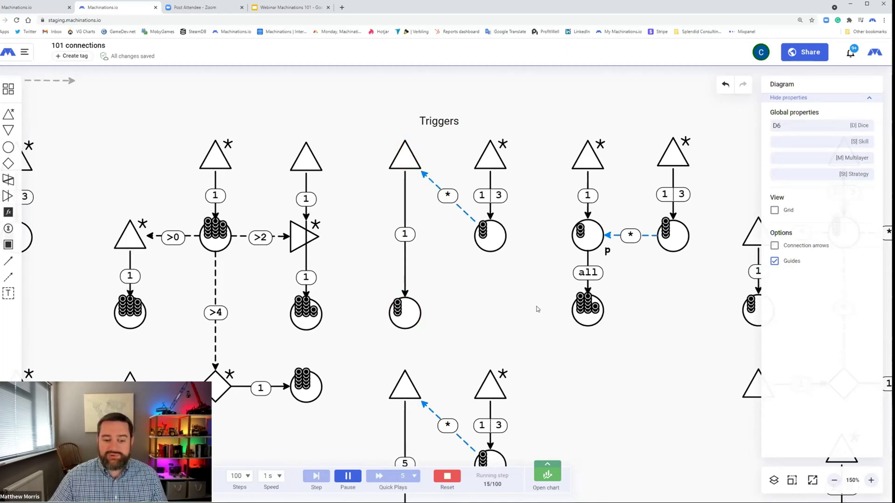
scroll(534, 305, down, 3)
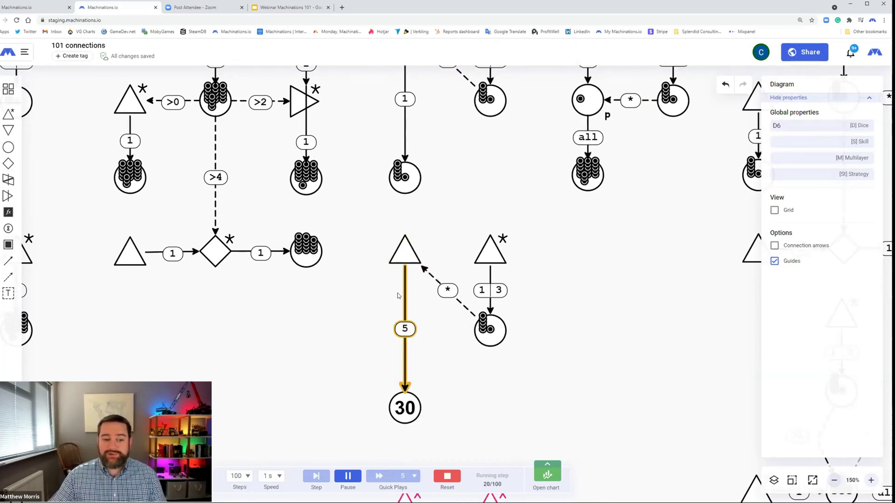
Watch the pink Triggers example with its automatic target source, restarting the simulation once, and reset it
scroll(480, 343, down, 4)
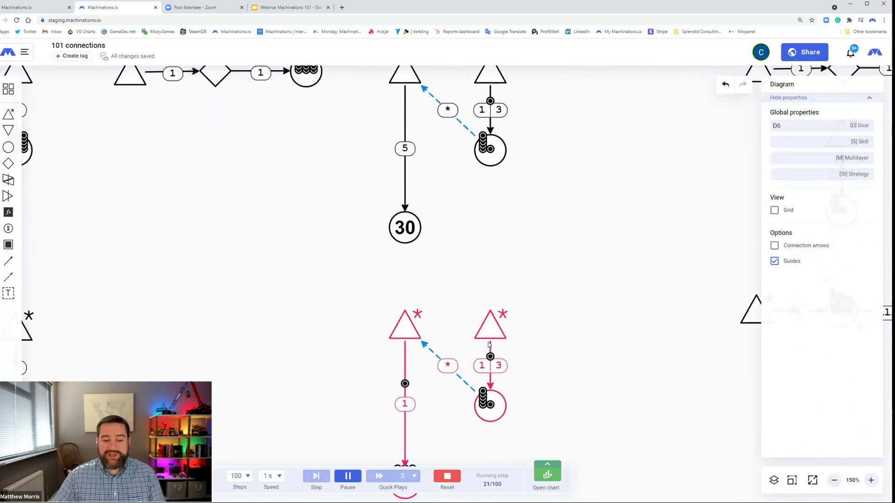
scroll(489, 344, down, 2)
click(447, 476)
key(ctrl+Up)
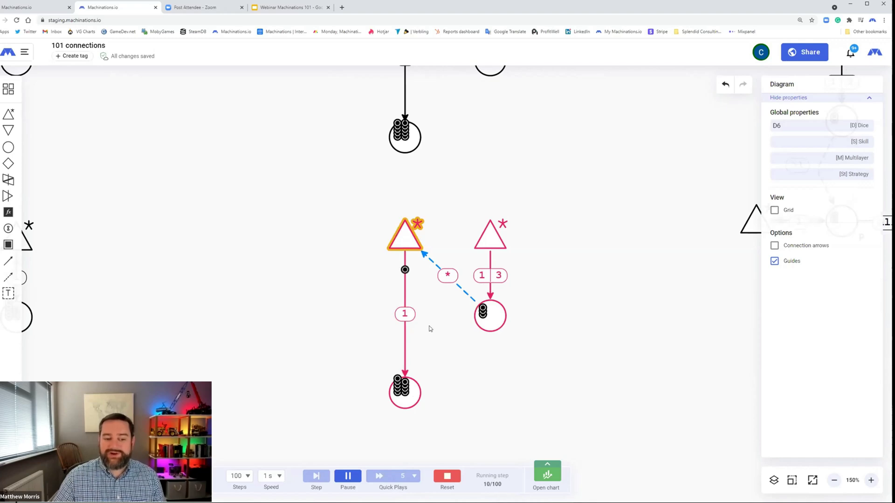
click(447, 476)
Run the simulation to watch the Triggers example in which a * trigger targets a push pool with an all connection
scroll(578, 334, up, 4)
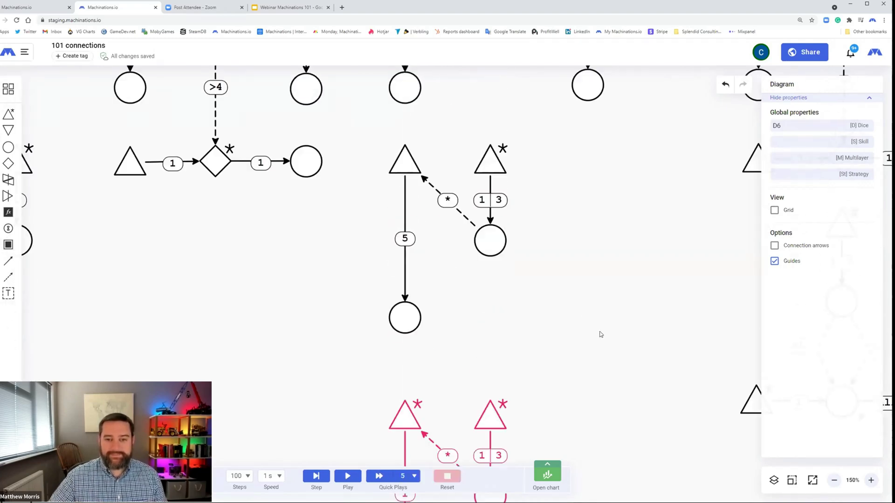
scroll(600, 334, up, 2)
scroll(636, 352, right, 4)
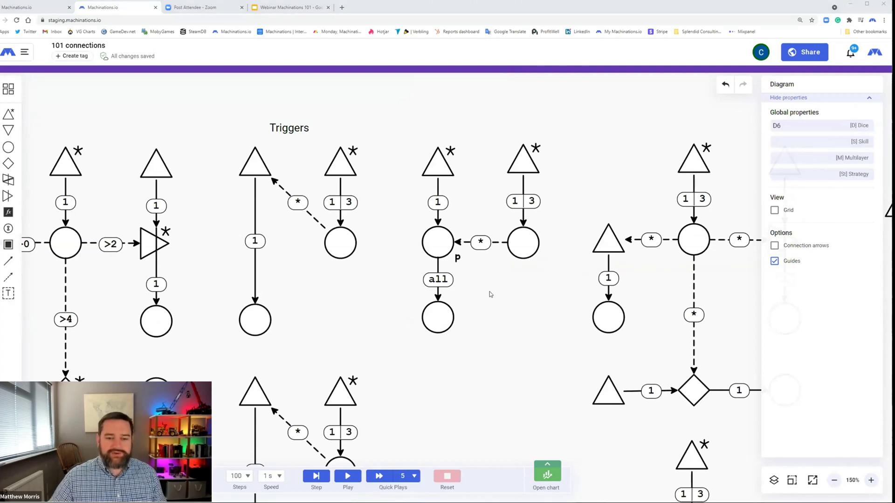
scroll(534, 288, right, 2)
scroll(534, 288, down, 1)
click(348, 480)
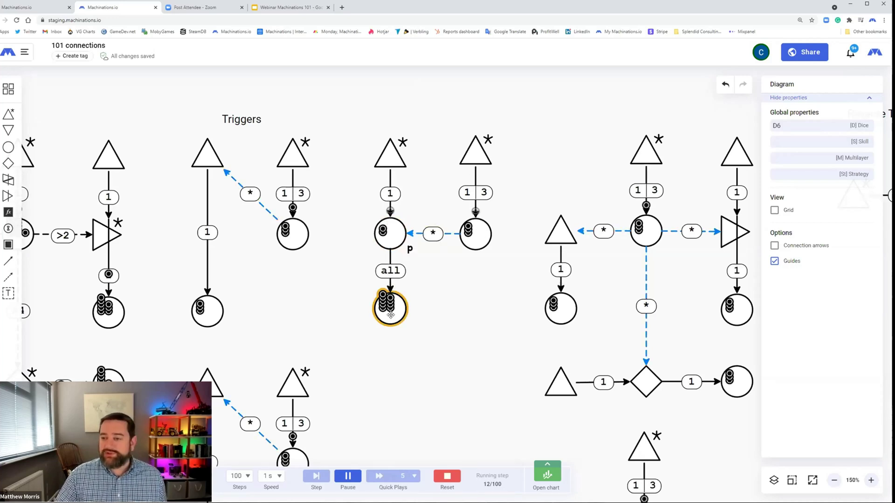
Restart the simulation to watch one pool's * triggers drive a source, a converter and a gate
drag(508, 288, 286, 289)
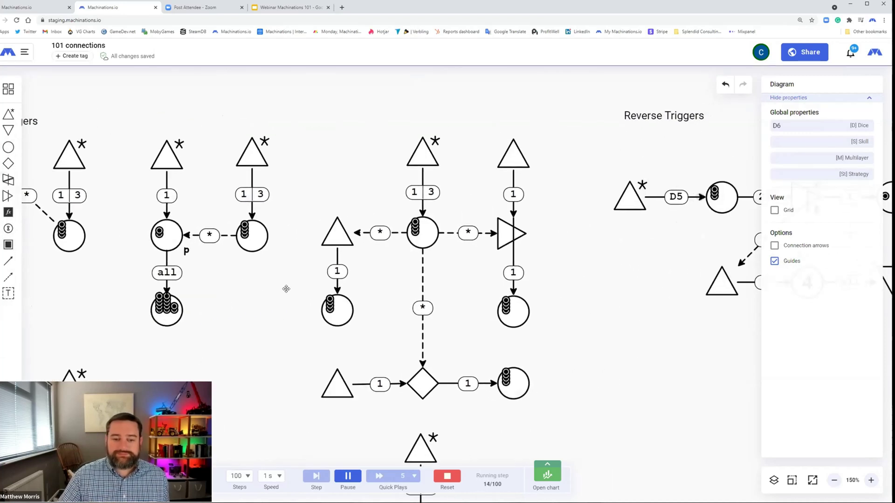
click(447, 476)
click(347, 476)
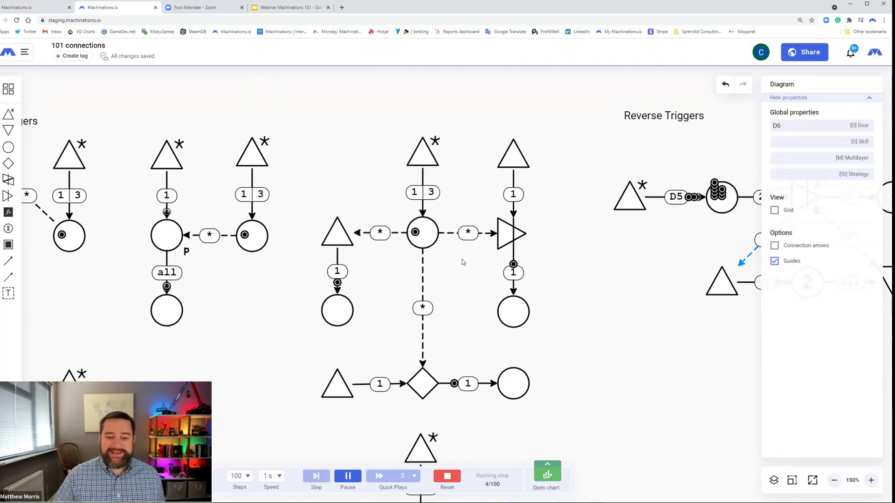
Watch the example combining a >1 condition and a * trigger on one push pool in a restarted simulation, and reset it
scroll(463, 262, down, 6)
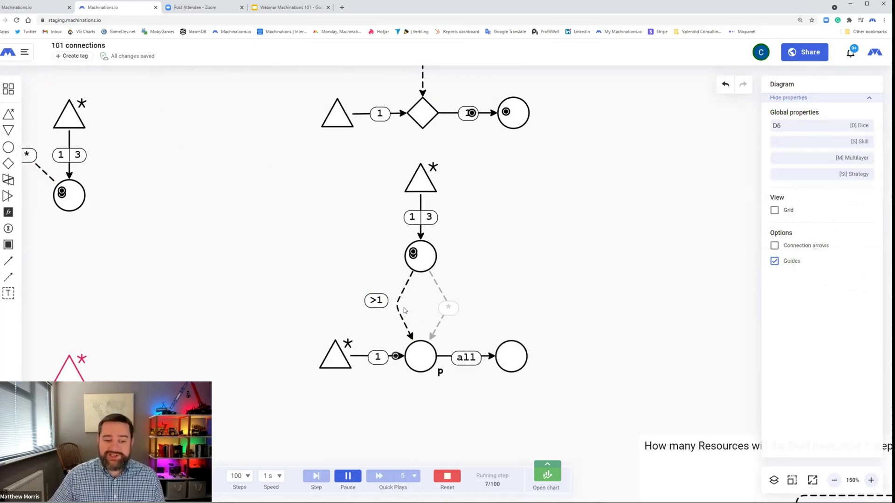
click(447, 476)
click(356, 477)
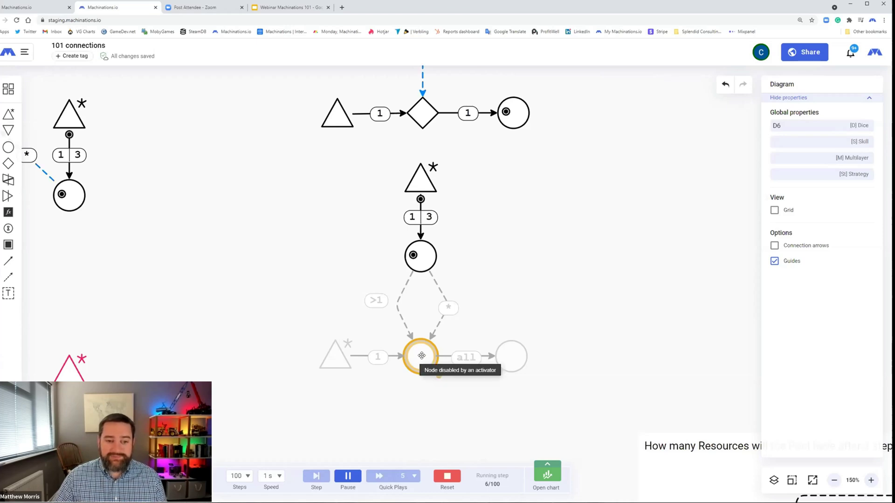
click(421, 357)
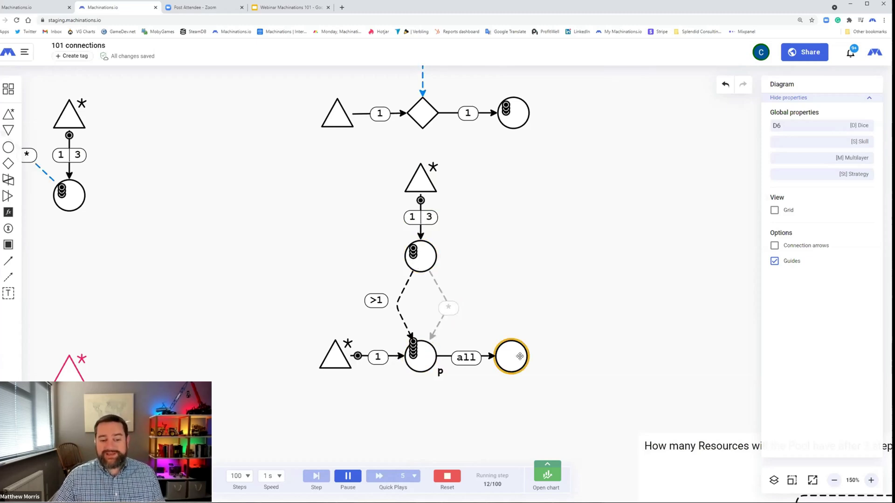
click(447, 478)
Bring up the Reverse Triggers example and inspect the ! state connection from the converter to the source
drag(659, 234, 459, 206)
scroll(592, 266, up, 8)
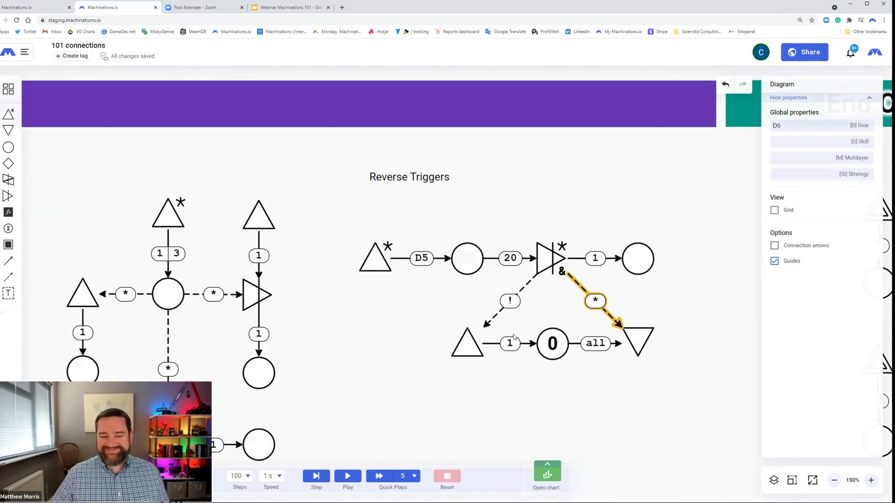
click(498, 306)
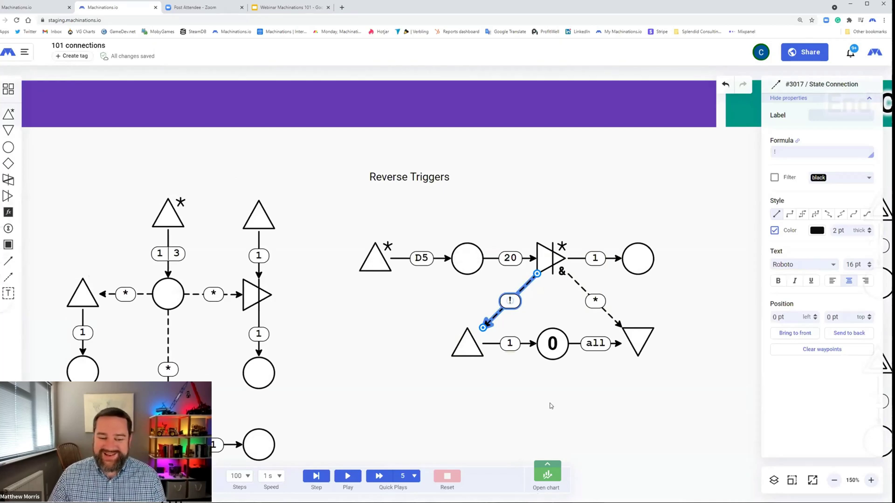
click(540, 412)
Run the simulation to watch the Reverse Triggers example, inspect its automatic converter, and reset the run
click(348, 476)
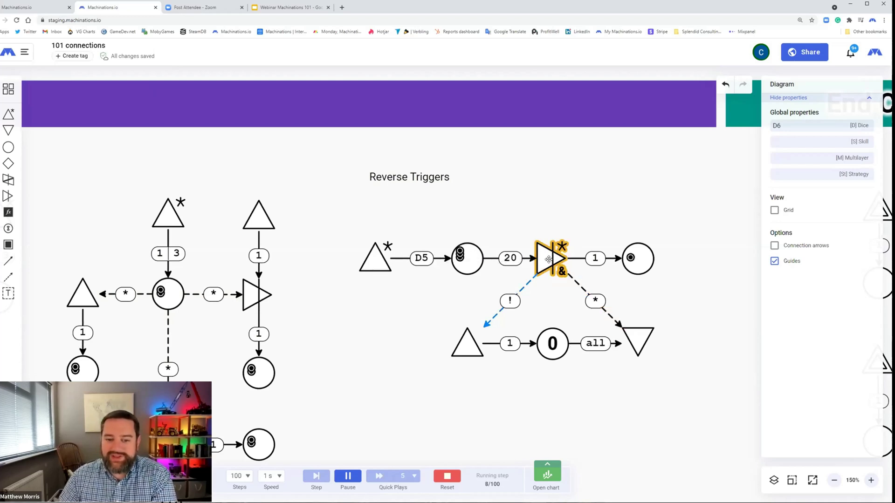
click(553, 257)
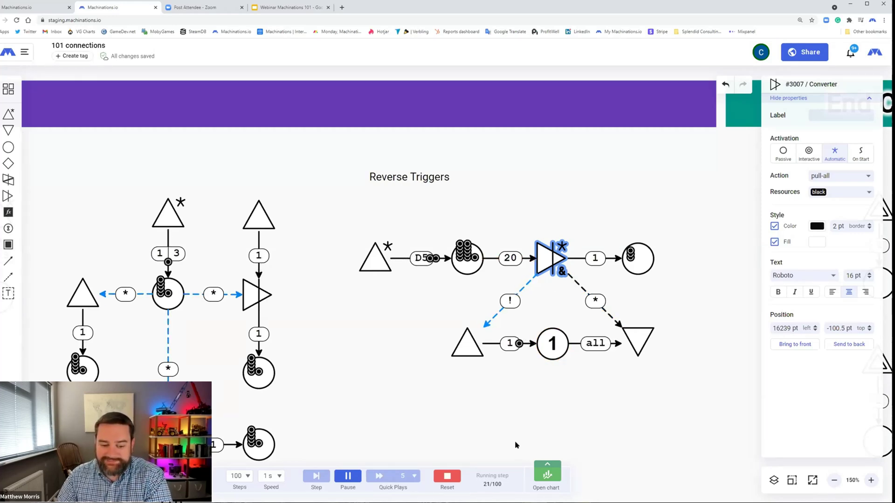
key(ctrl+Left)
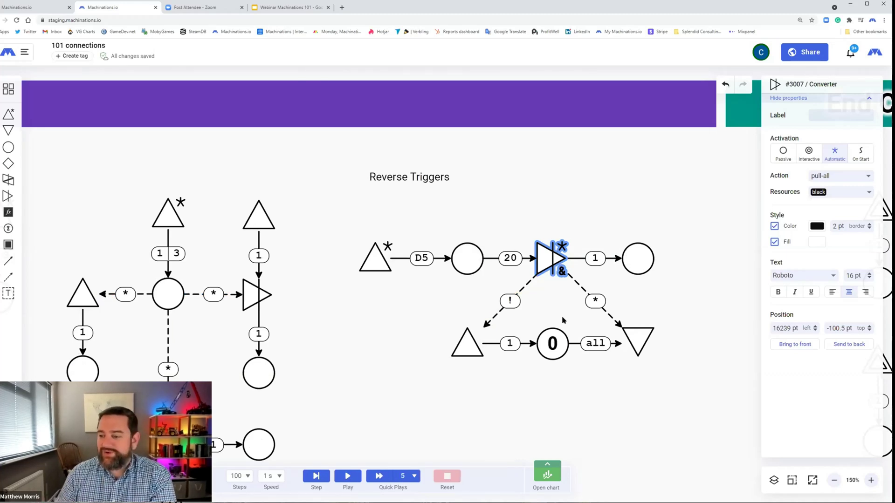
Bring up the quiz diagram asking how many resources the pool has after 3 steps, and frame it at 200% zoom
scroll(560, 319, down, 10)
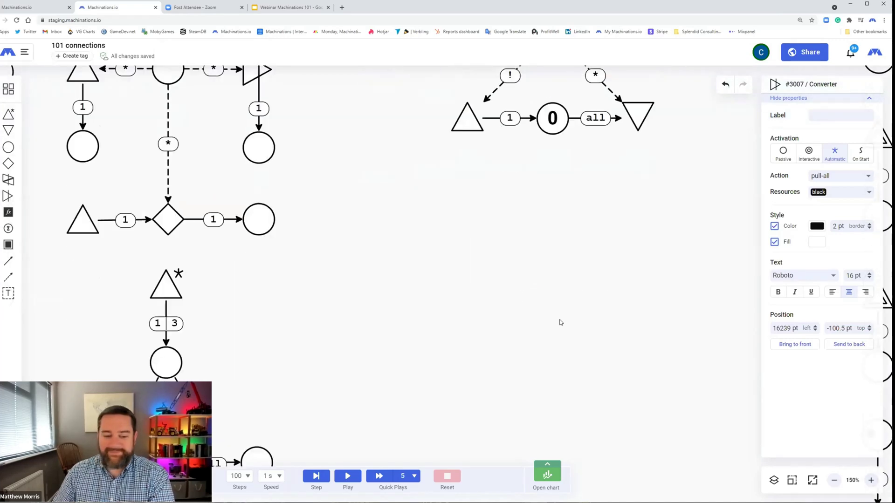
drag(714, 455, 634, 402)
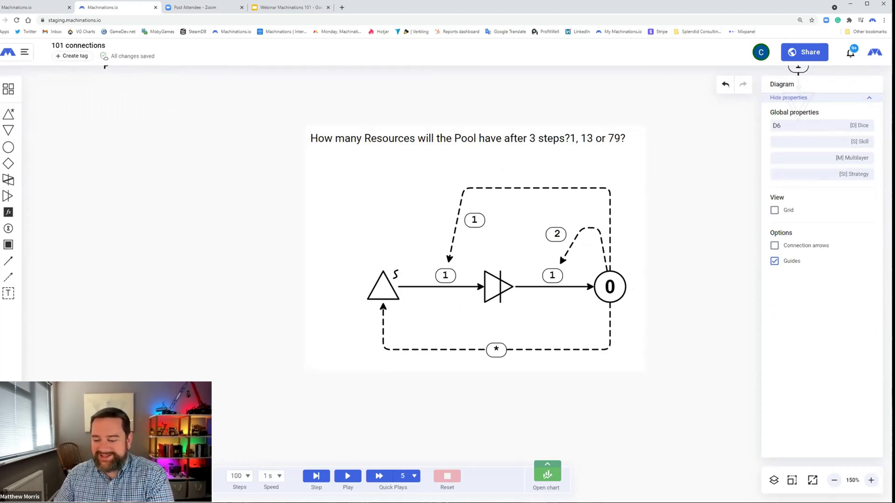
click(871, 480)
click(871, 480)
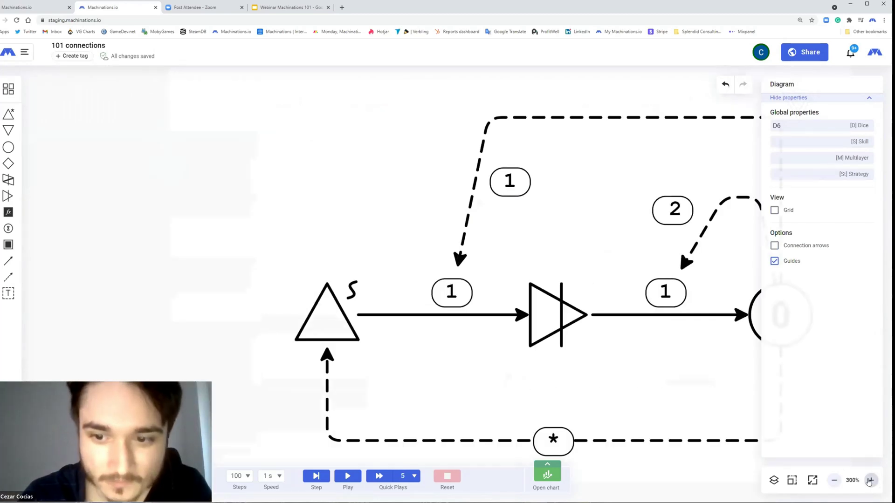
click(834, 480)
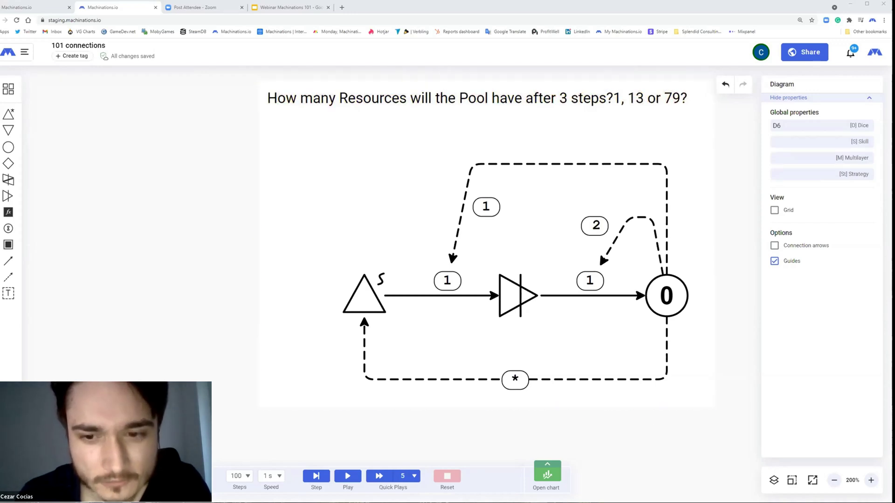
click(834, 480)
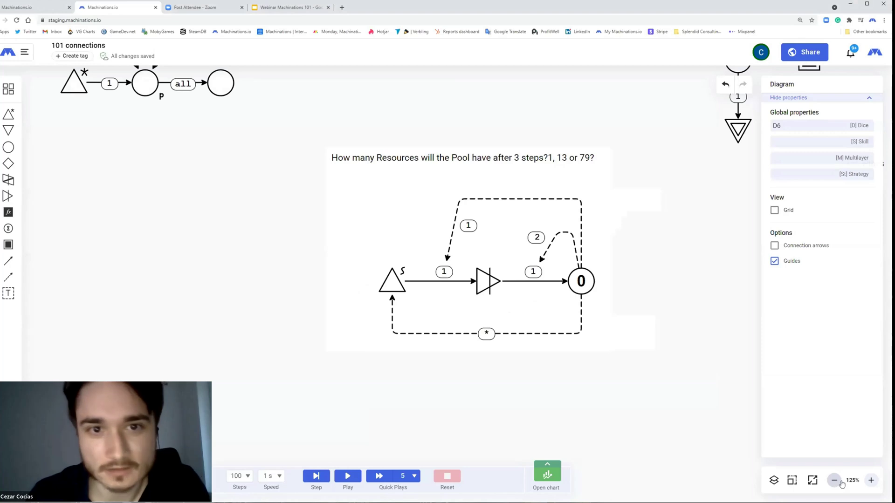
click(871, 481)
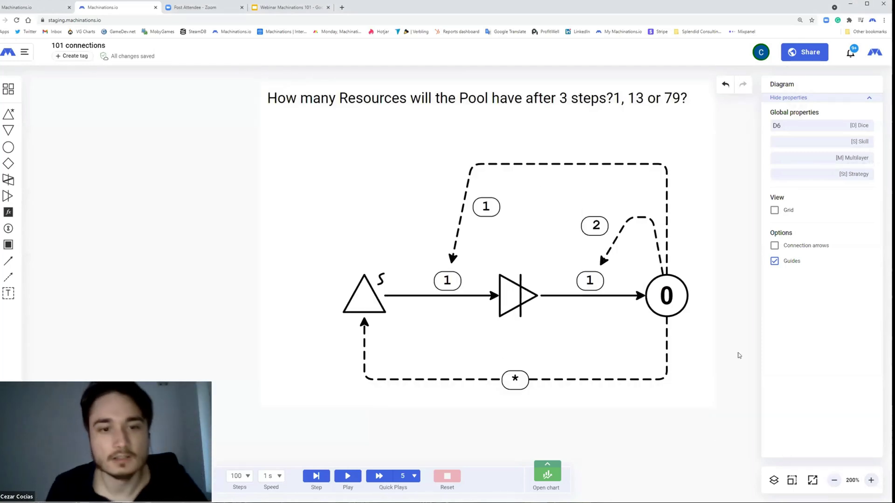
drag(739, 356, 707, 373)
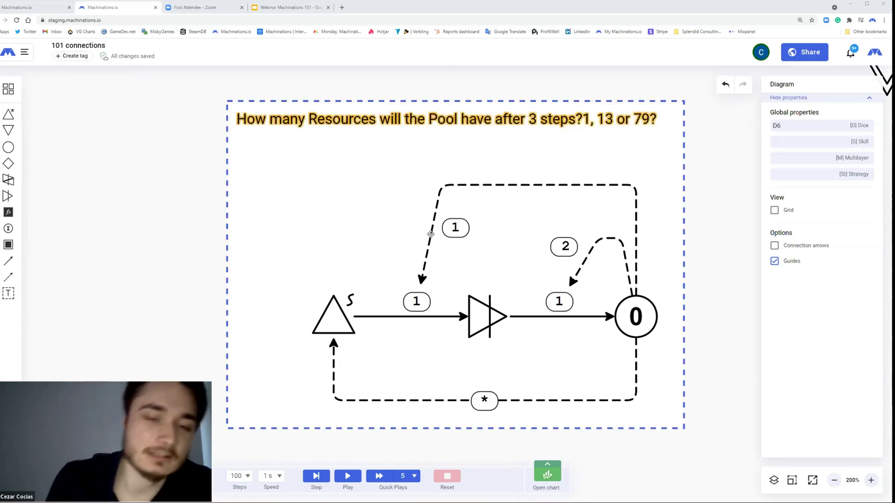
Reposition the 1 and 2 state labels and both resource rate labels onto their connection lines, and inspect the On Start source
drag(454, 229, 474, 197)
drag(565, 246, 623, 237)
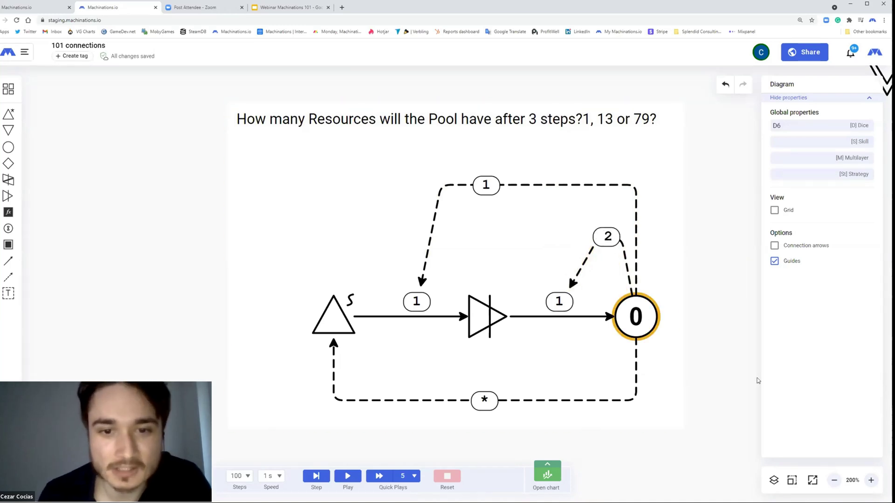
drag(559, 302, 552, 319)
drag(412, 306, 403, 320)
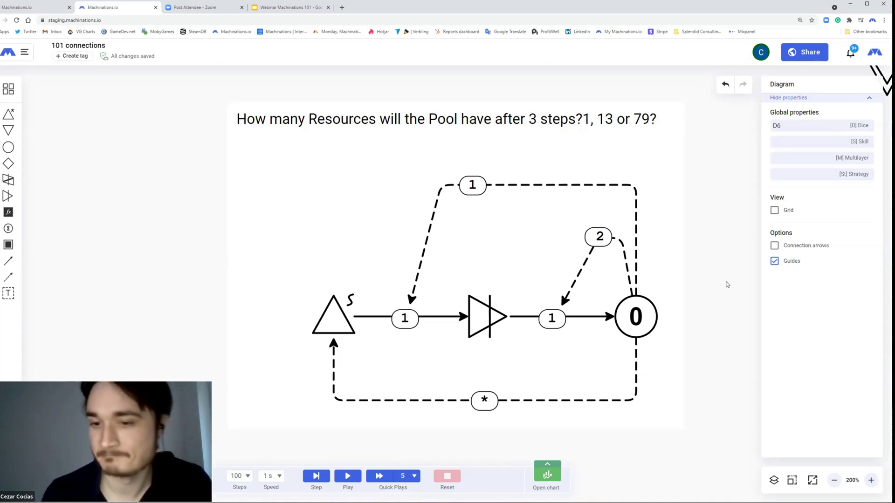
click(329, 322)
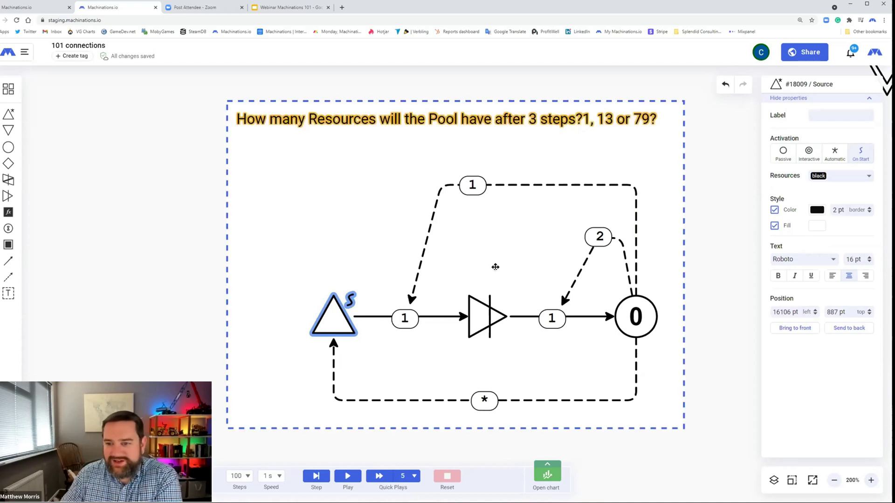
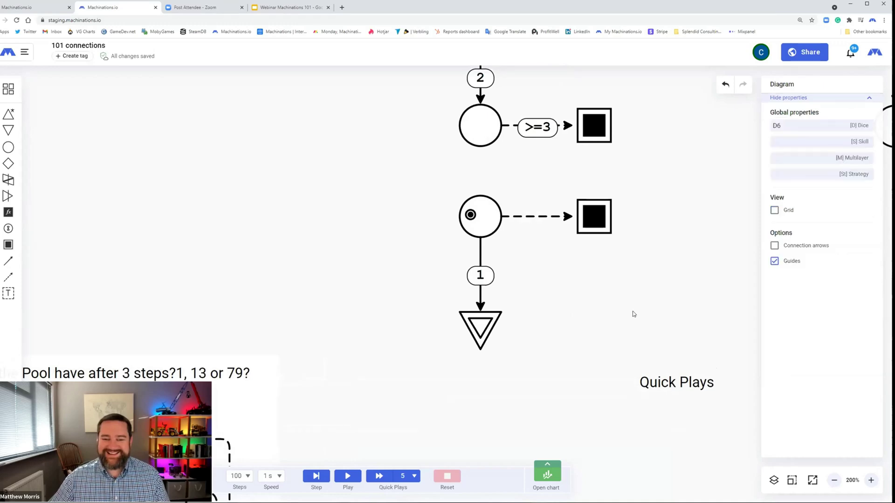
Bring up the End Conditions section, run the simulation, and fire the interactive source feeding the pool with the >0 end condition
scroll(653, 303, up, 4)
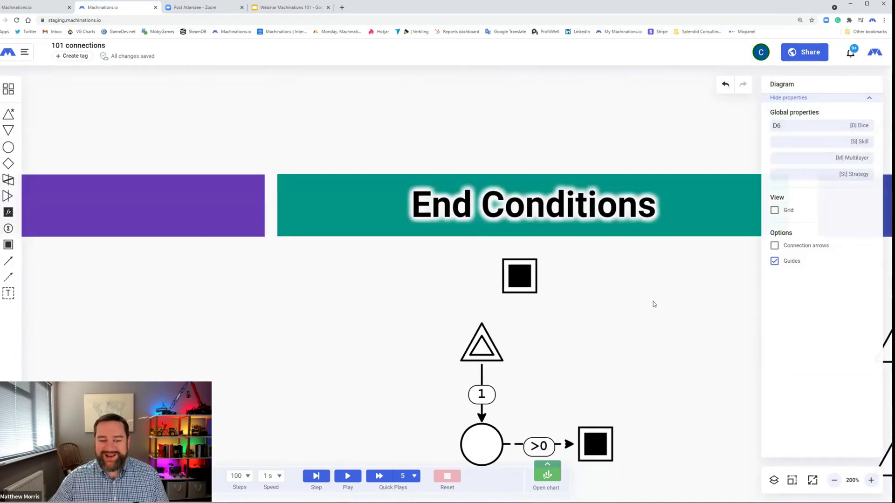
scroll(640, 184, down, 2)
drag(672, 231, 624, 216)
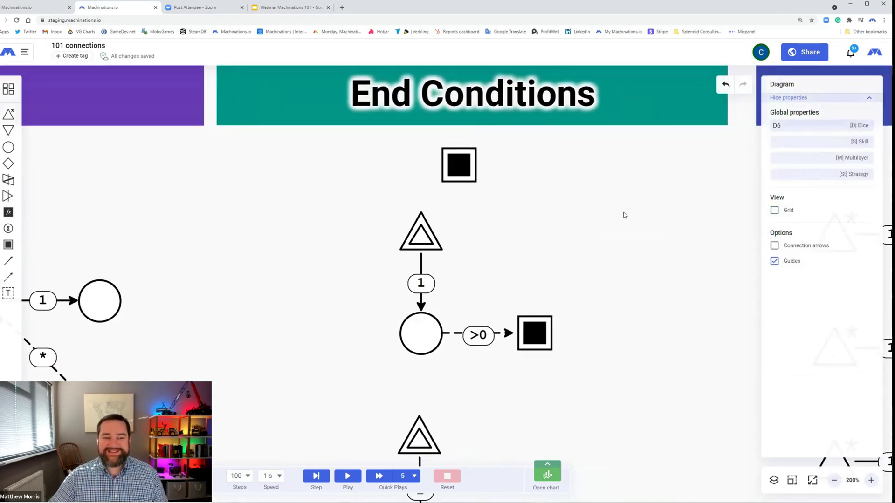
scroll(623, 214, down, 2)
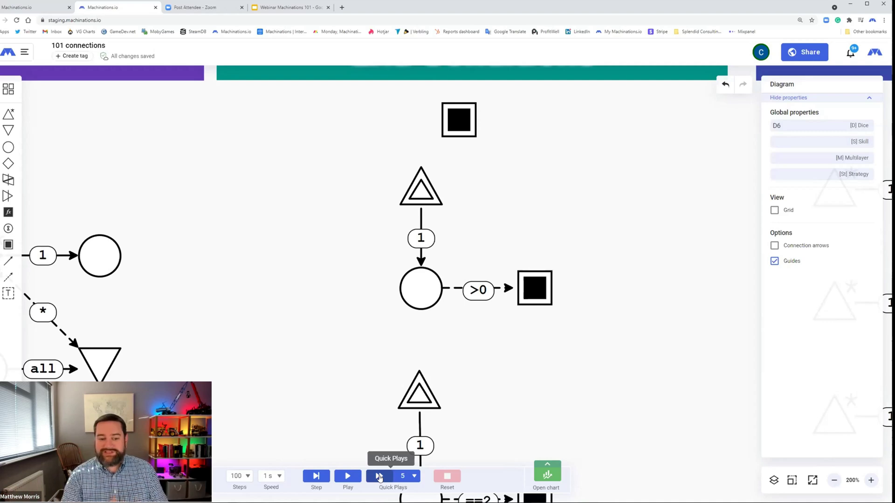
click(348, 476)
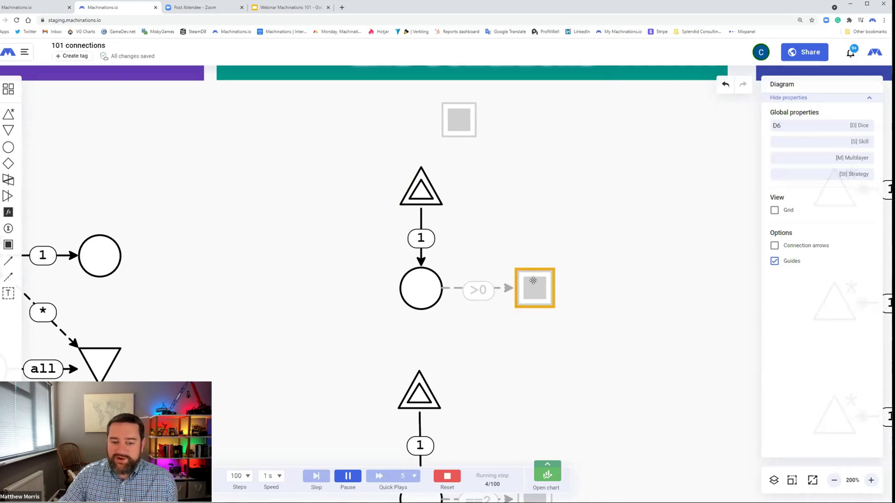
click(421, 193)
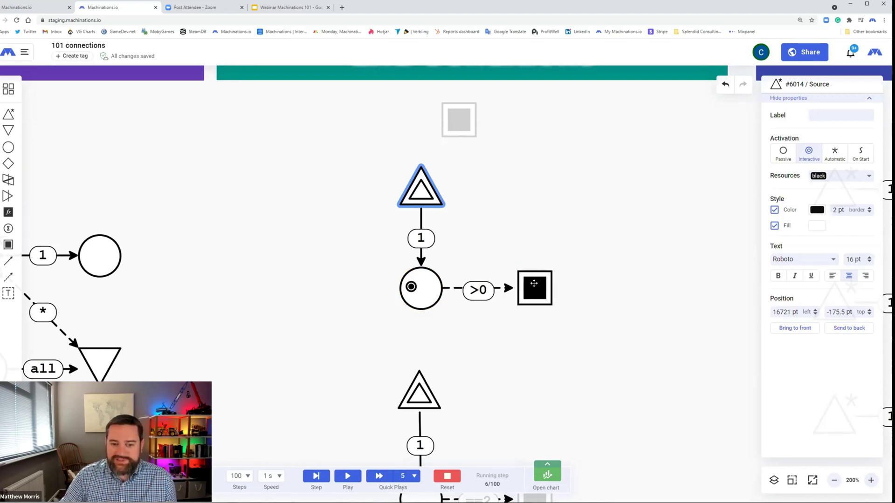
Reset the run and examine the remaining end condition examples, from the ==2 diagram to the pool with the interactive drain
click(447, 475)
scroll(555, 369, down, 5)
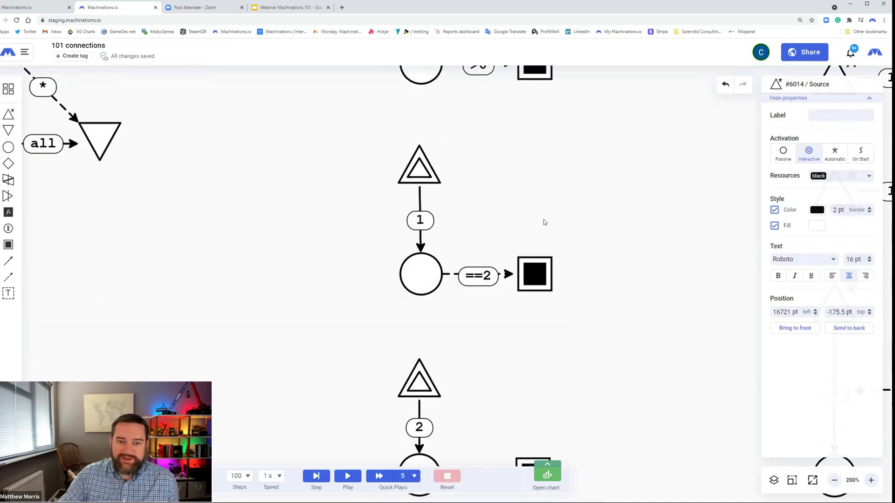
scroll(536, 214, up, 2)
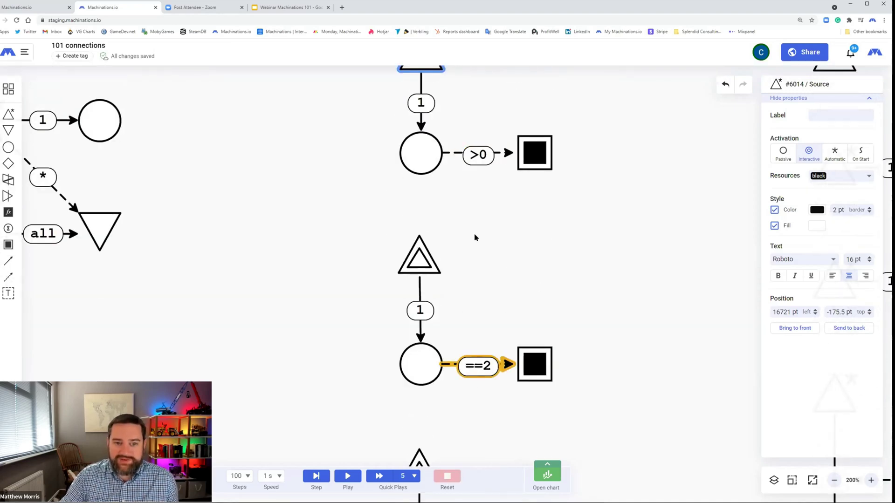
scroll(491, 356, down, 2)
scroll(507, 368, down, 3)
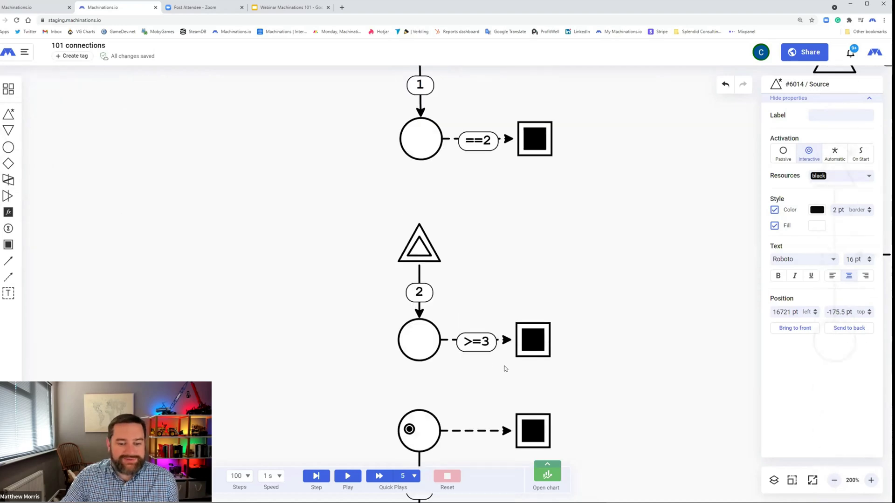
scroll(486, 383, down, 3)
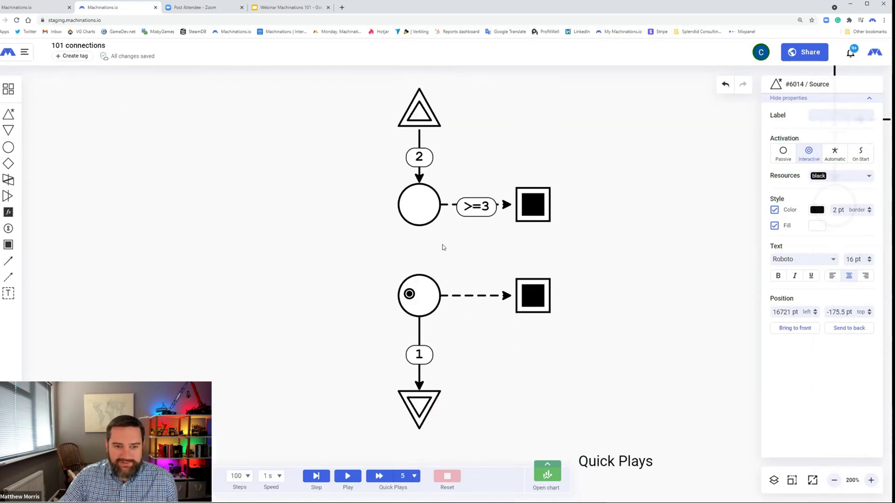
Run the simulation, fire the interactive drain and the source feeding the >=3 end condition's pool, and reset the run
click(349, 477)
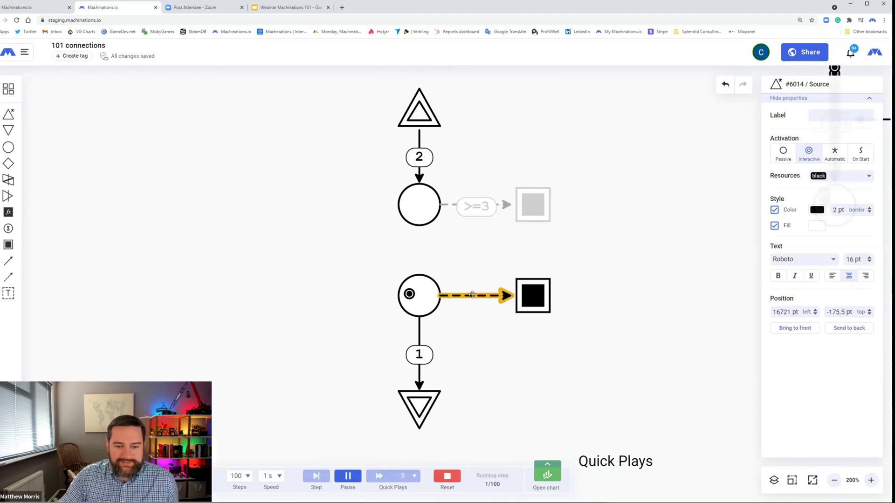
click(472, 295)
click(423, 409)
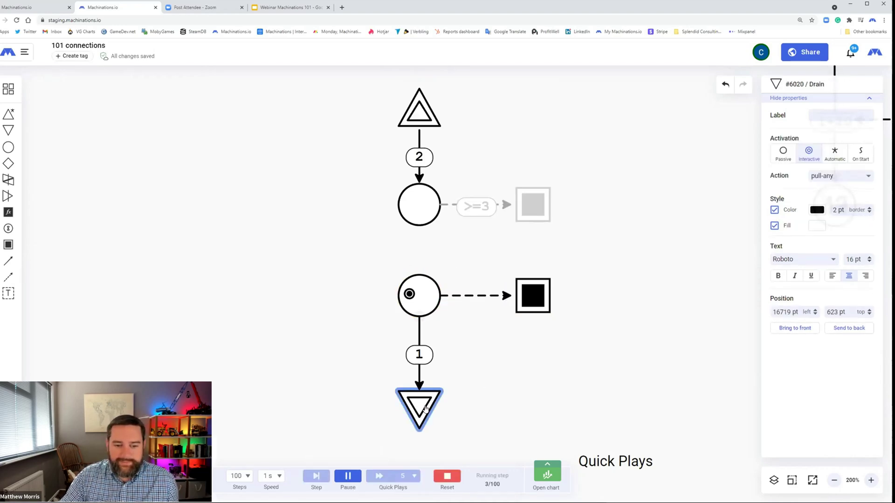
click(419, 108)
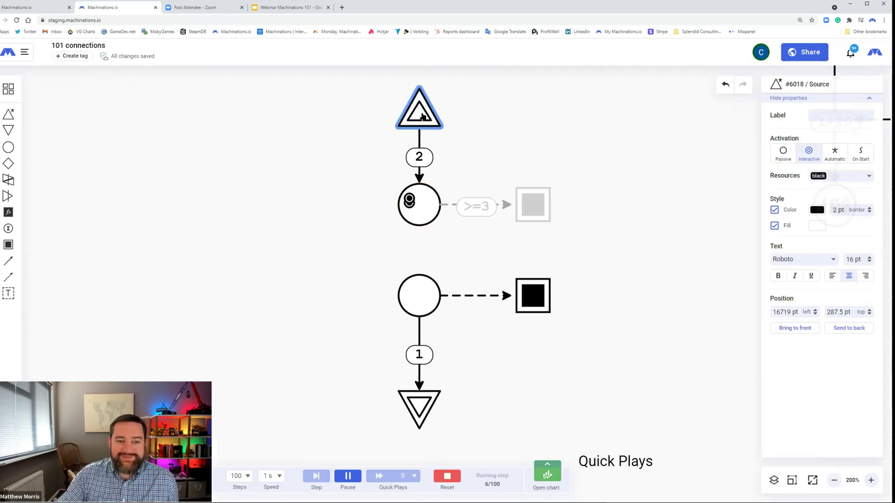
mouse_move(471, 209)
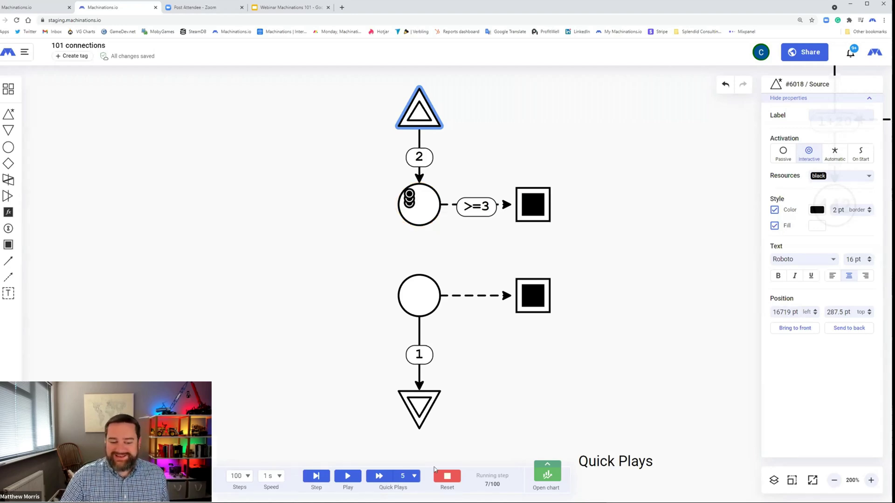
click(447, 476)
Bring up the Registers section's three-pool example and inspect the register with the formula a+letter+word
drag(614, 303, 39, 440)
scroll(511, 361, up, 8)
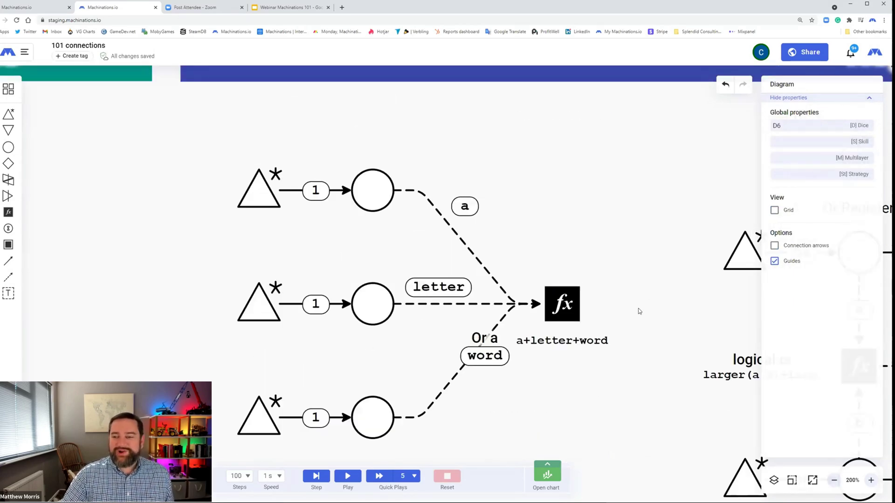
scroll(639, 309, up, 10)
drag(610, 311, 879, 299)
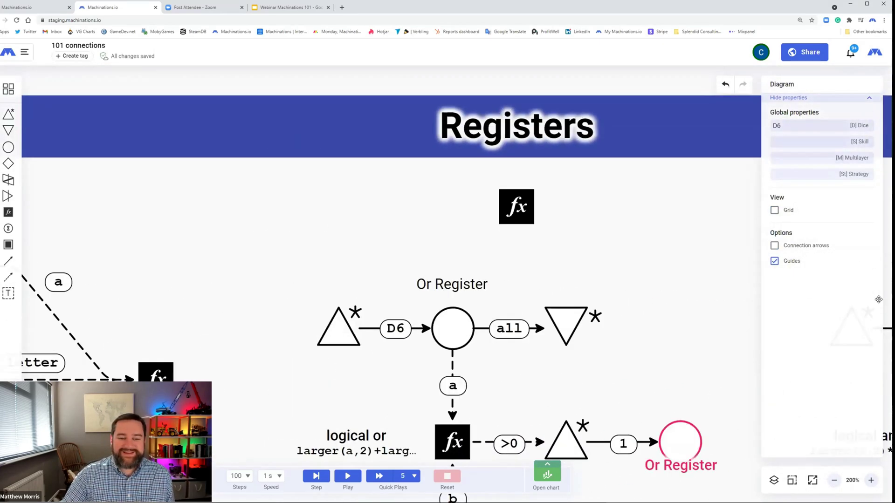
drag(329, 294, 628, 210)
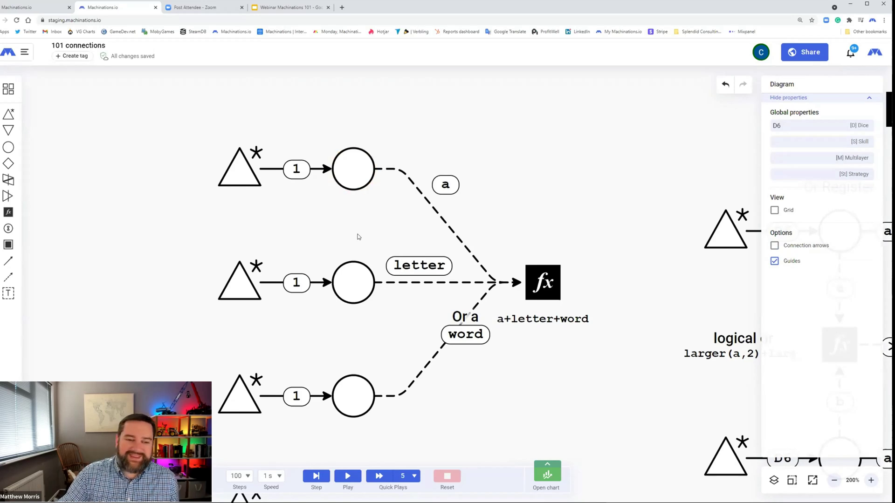
click(523, 304)
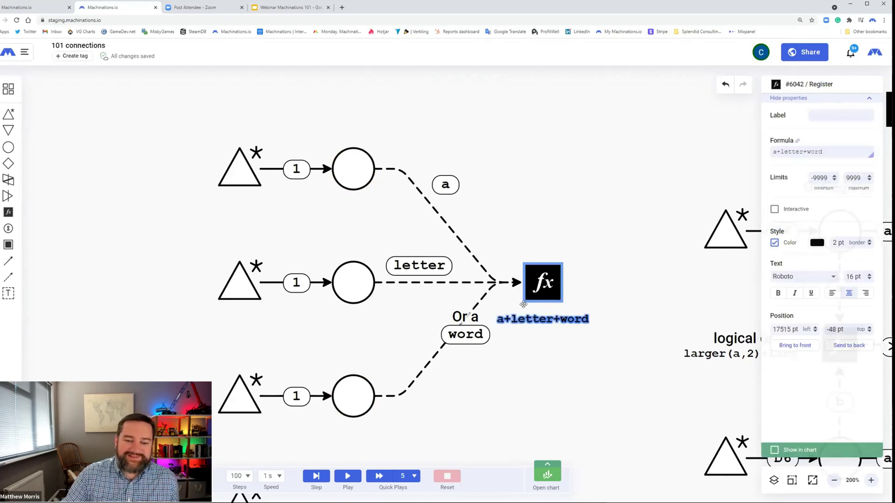
click(532, 402)
click(545, 289)
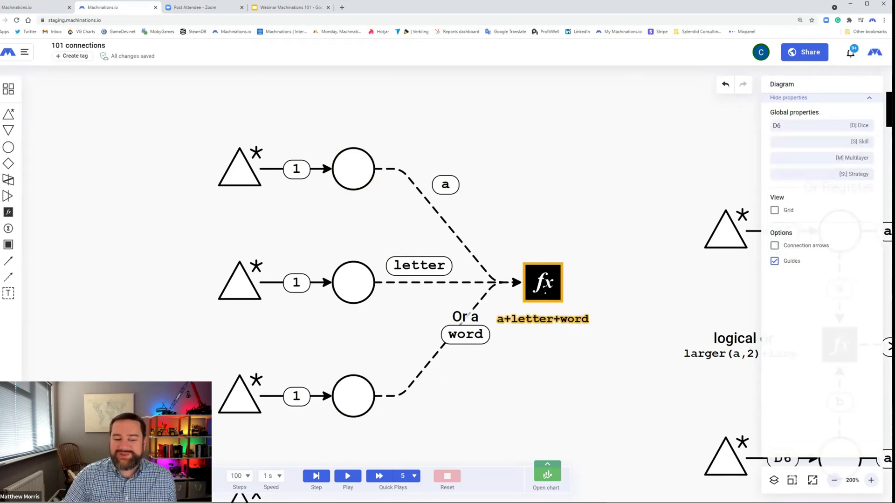
Inspect the formulas of the a, letter and word state connections and of the register they feed
click(432, 209)
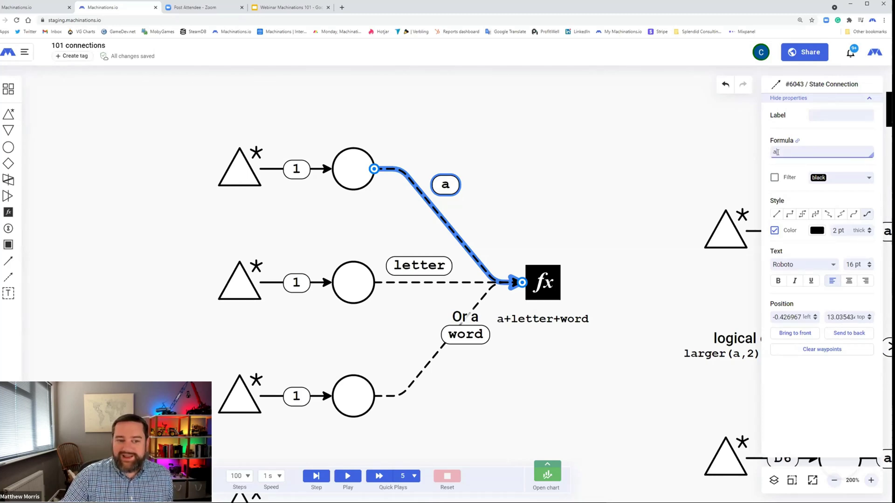
click(507, 182)
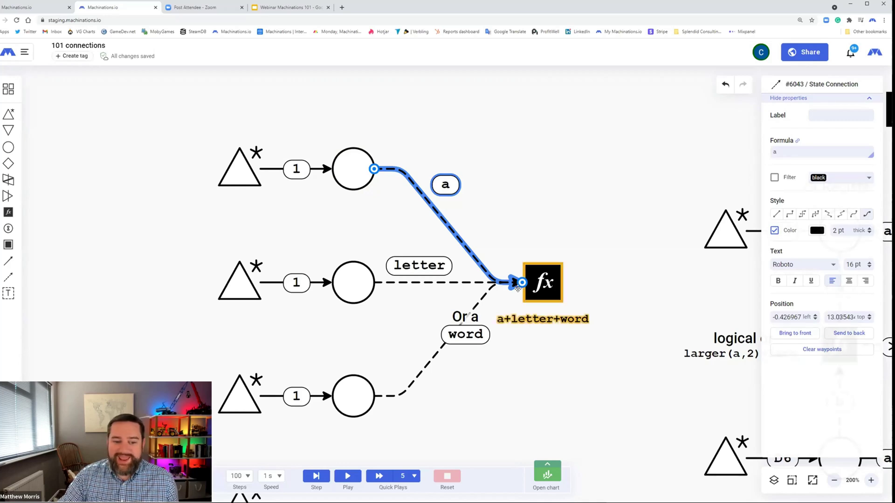
click(516, 284)
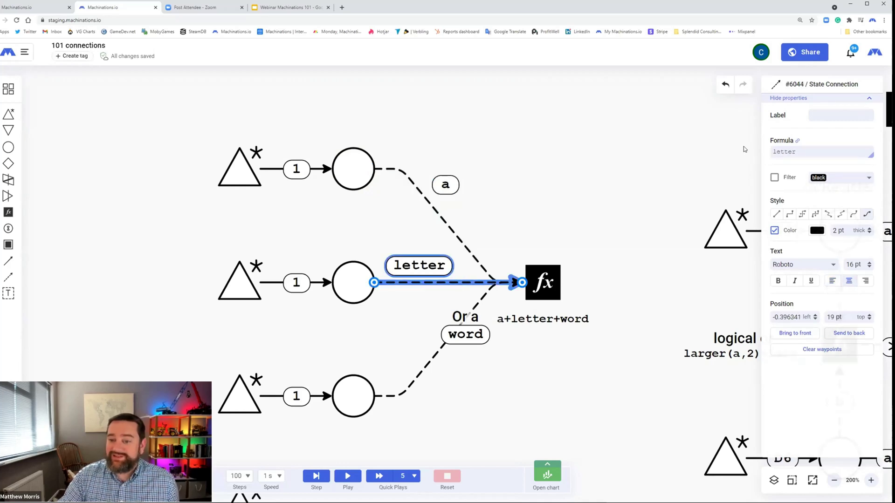
click(421, 371)
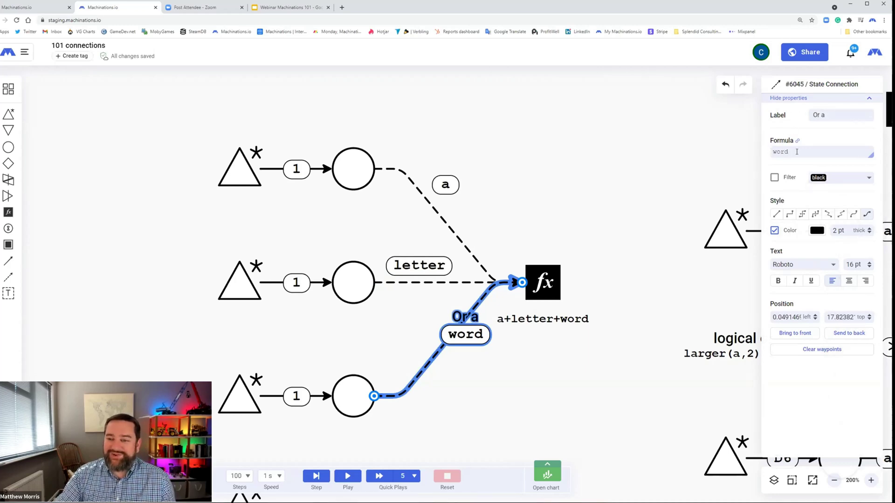
click(555, 289)
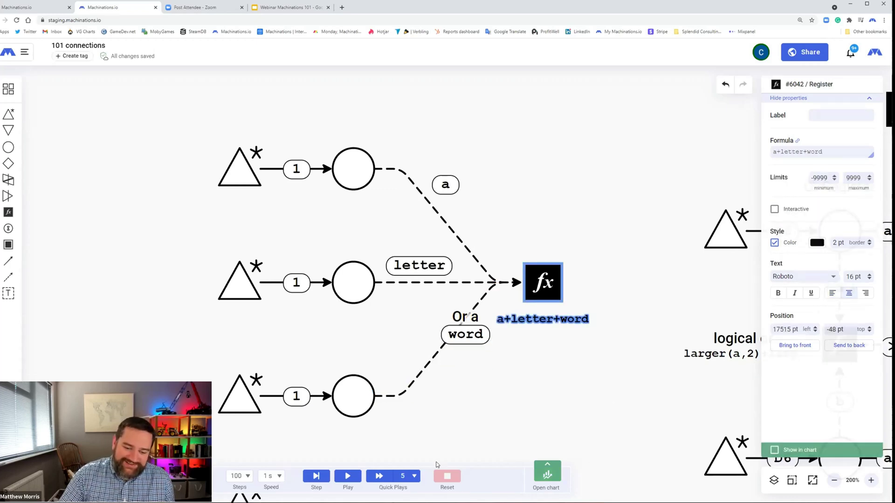
Run the simulation and watch how the a+letter+word register adds up its three pools
click(348, 475)
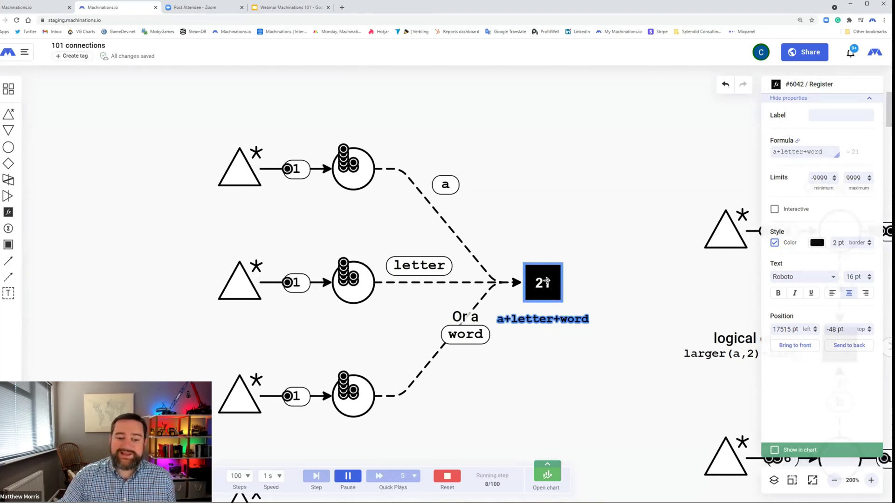
scroll(599, 281, down, 4)
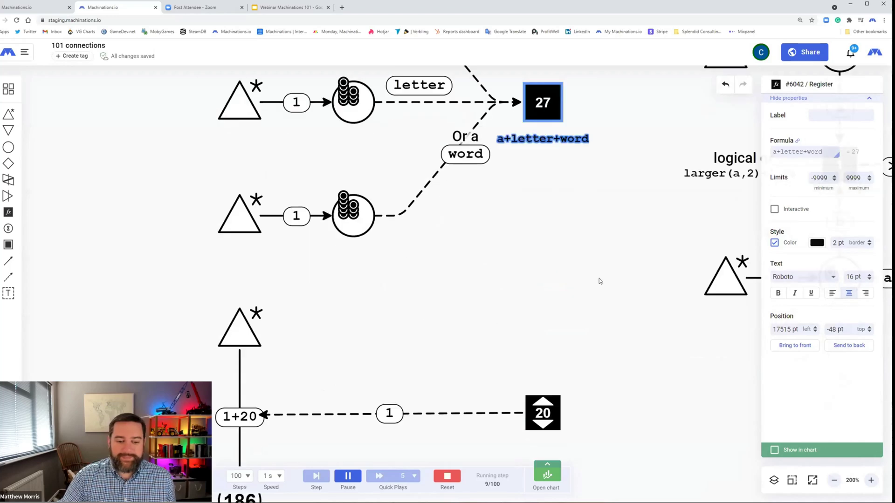
scroll(601, 282, down, 2)
scroll(554, 270, up, 3)
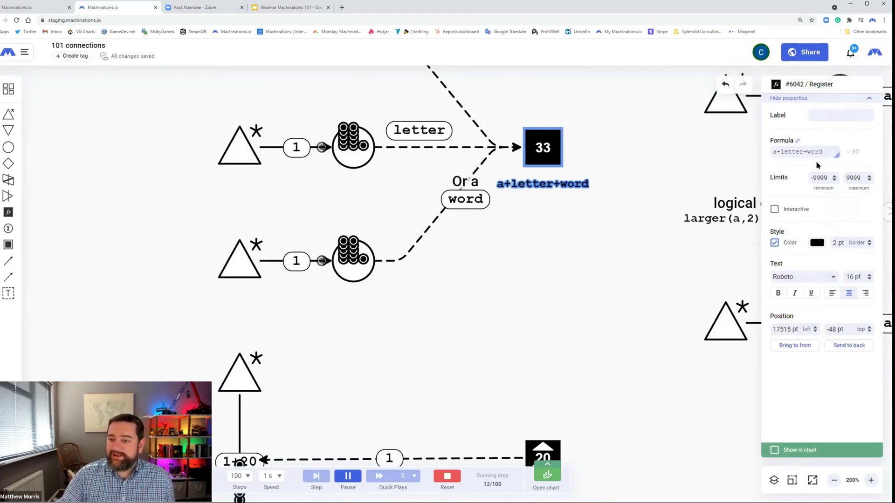
Inspect the interactive register below and the state connection linking it to the source's resource rate
scroll(521, 280, down, 3)
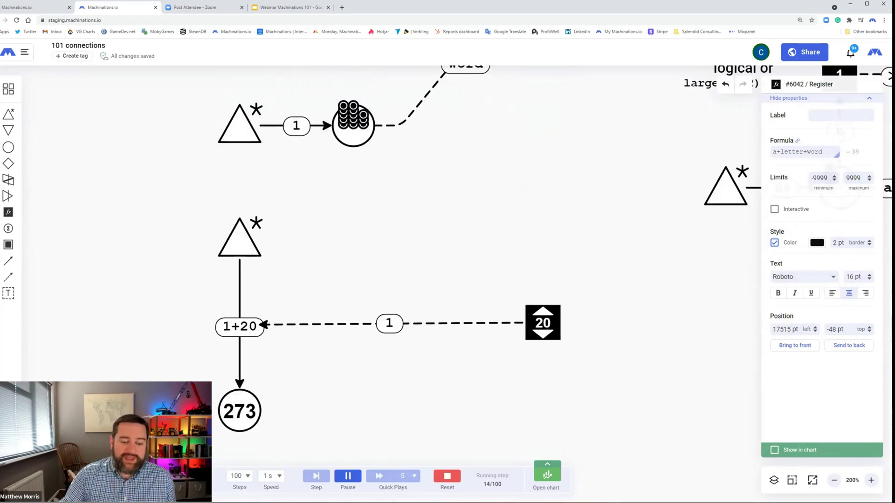
click(543, 326)
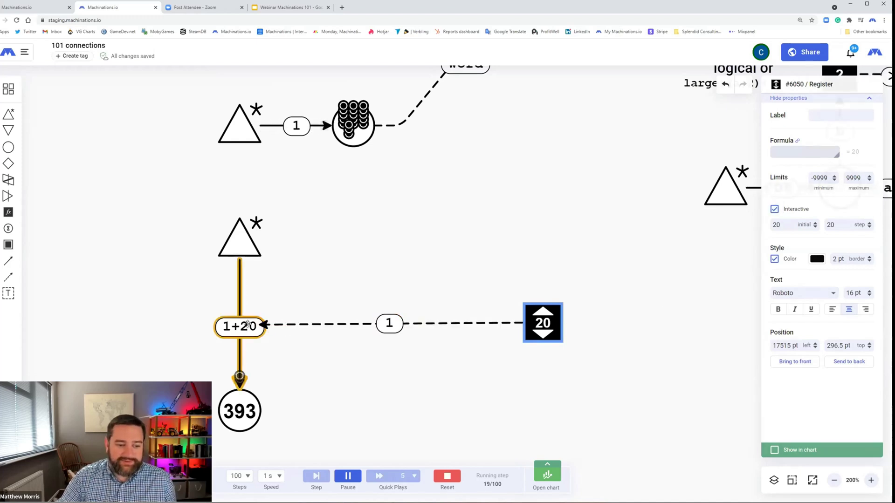
click(265, 326)
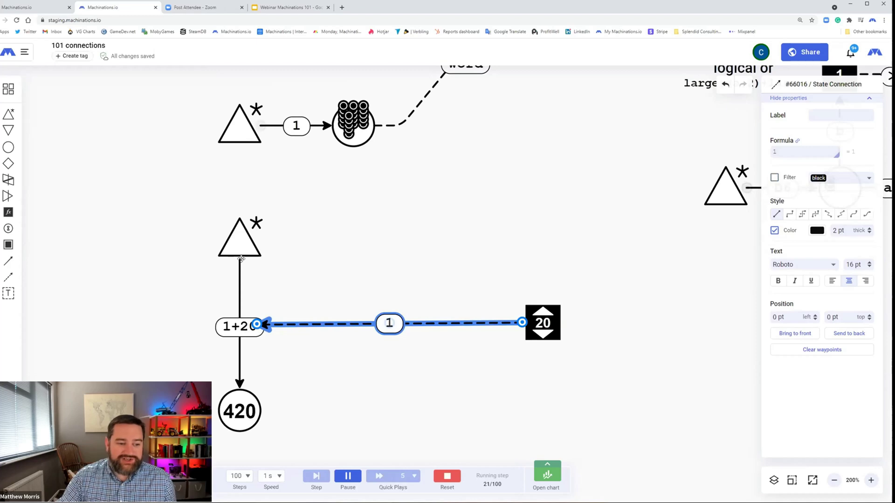
Lower the interactive register to 0 and raise it to 100 while the simulation runs, and reset the run
click(544, 336)
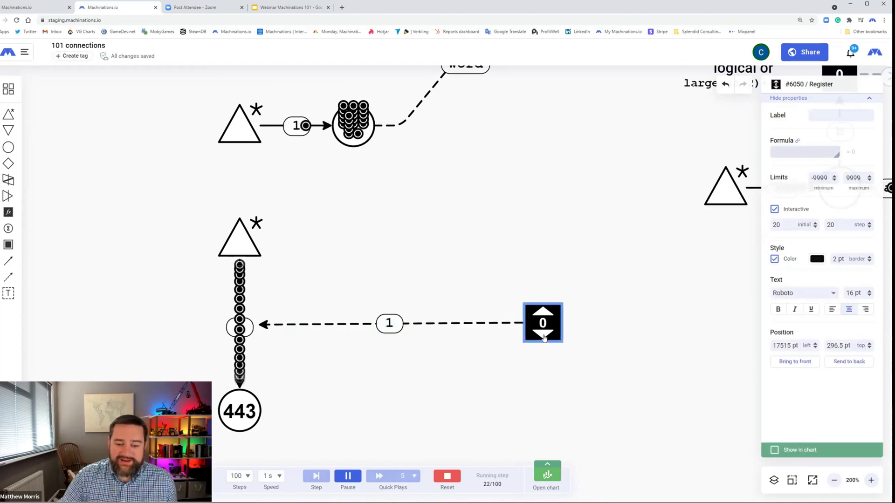
click(546, 314)
click(546, 314)
click(546, 313)
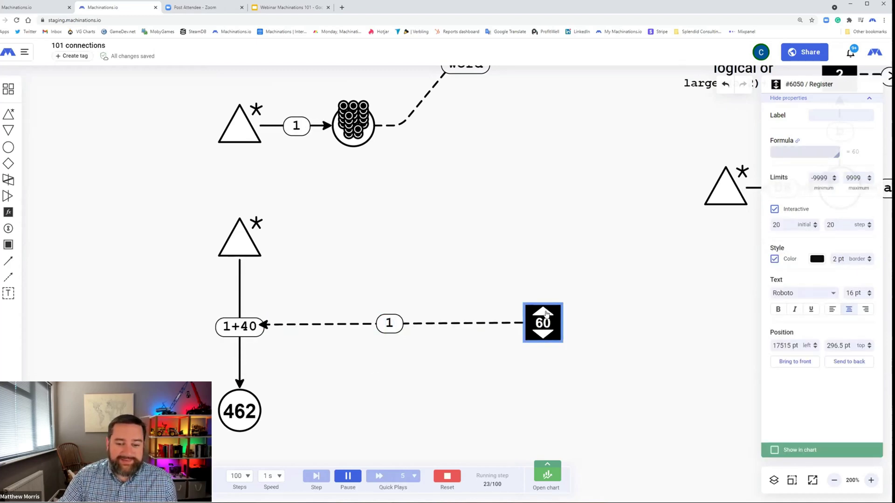
click(546, 313)
click(546, 314)
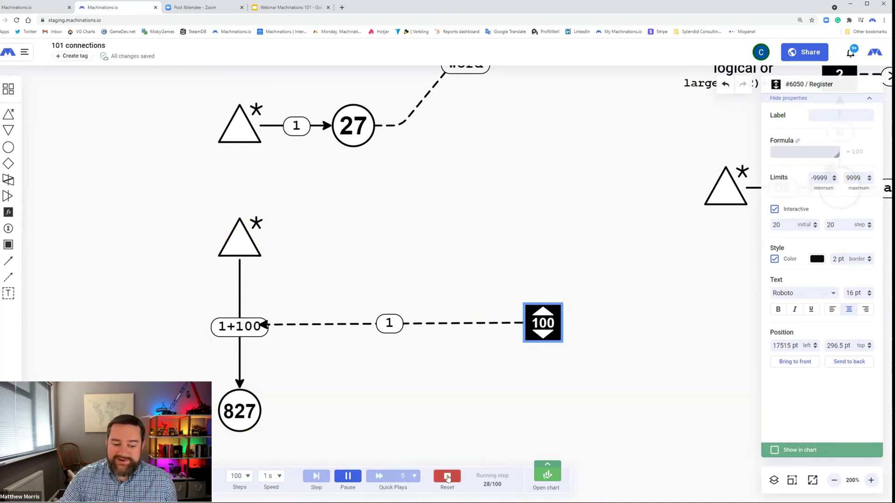
click(448, 477)
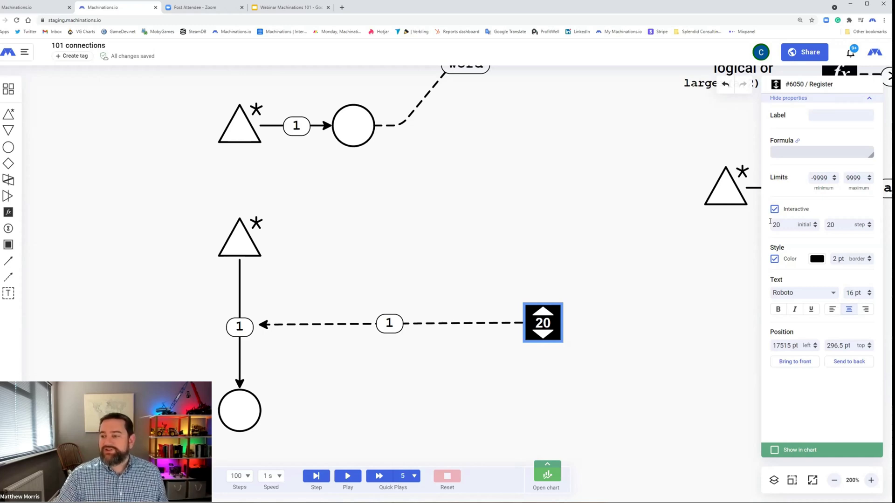
Run the Or Register example while inspecting the logical or register's full formula, and reset the run
drag(702, 260, 274, 427)
click(400, 251)
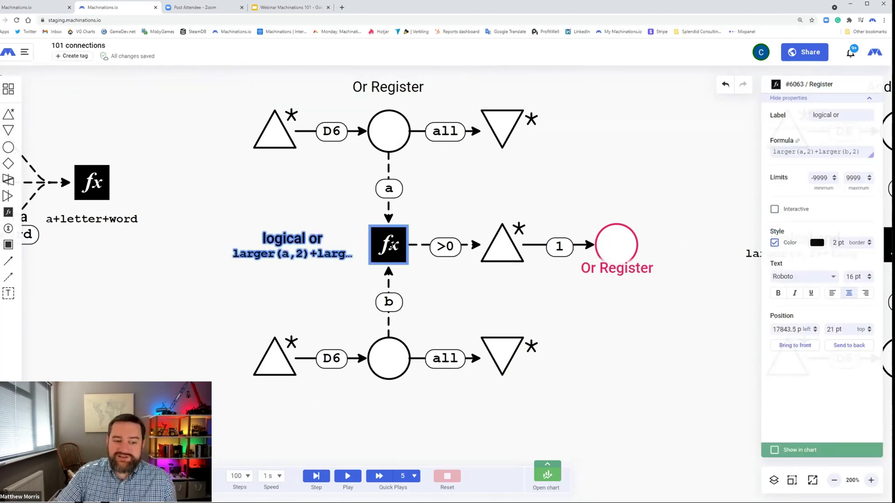
click(348, 476)
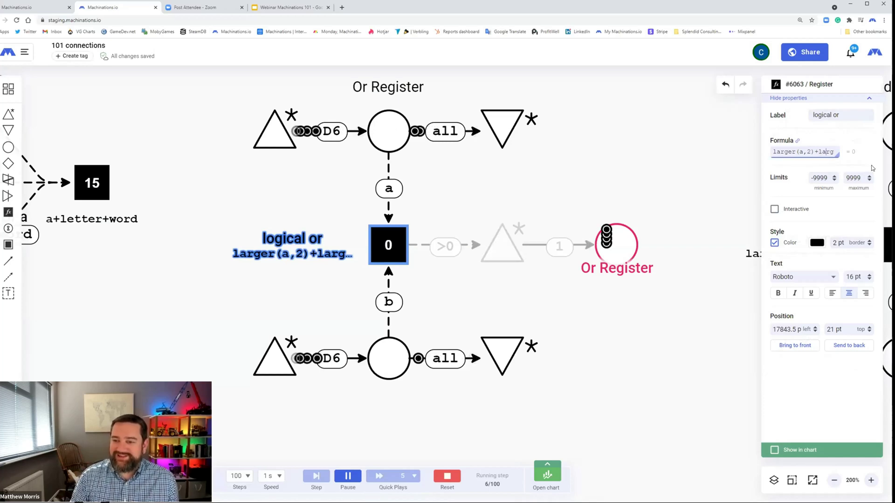
key(Down)
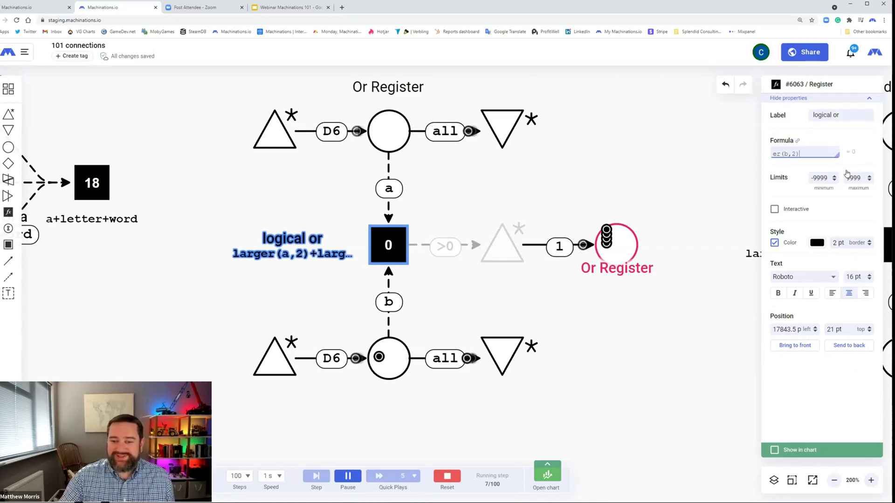
click(599, 182)
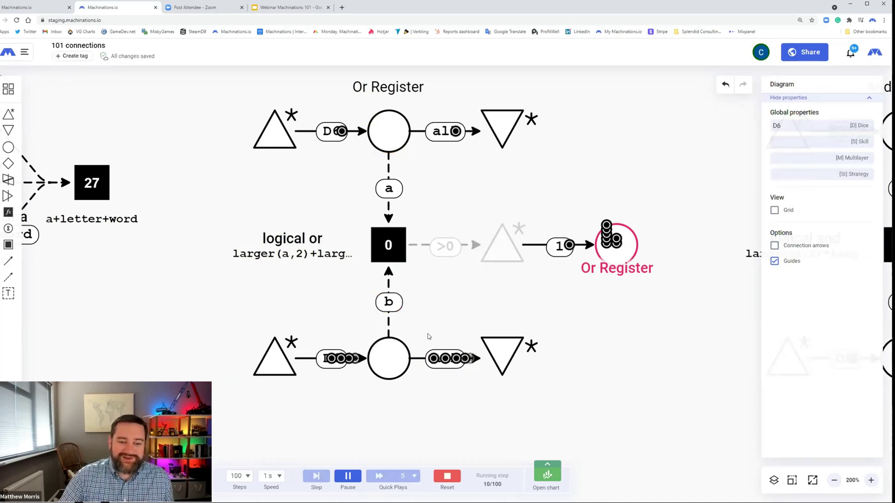
click(392, 245)
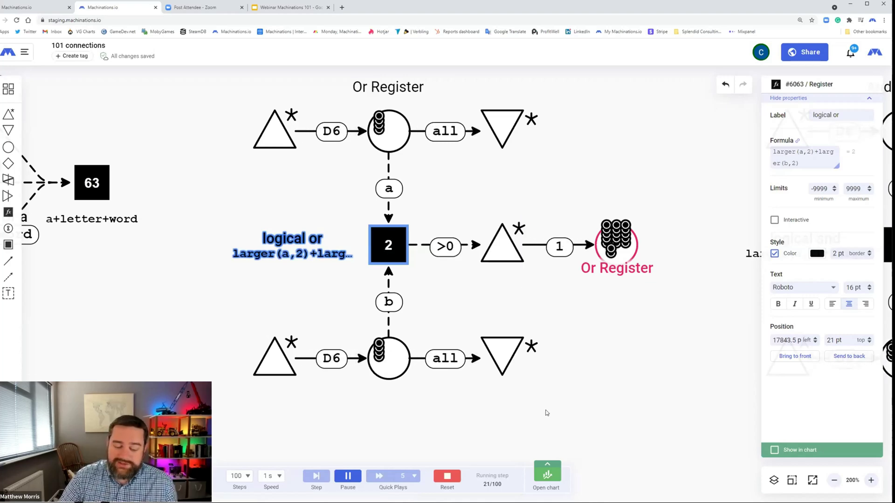
click(450, 480)
Bring up the And Register example and inspect its logical and register
drag(691, 322, 273, 310)
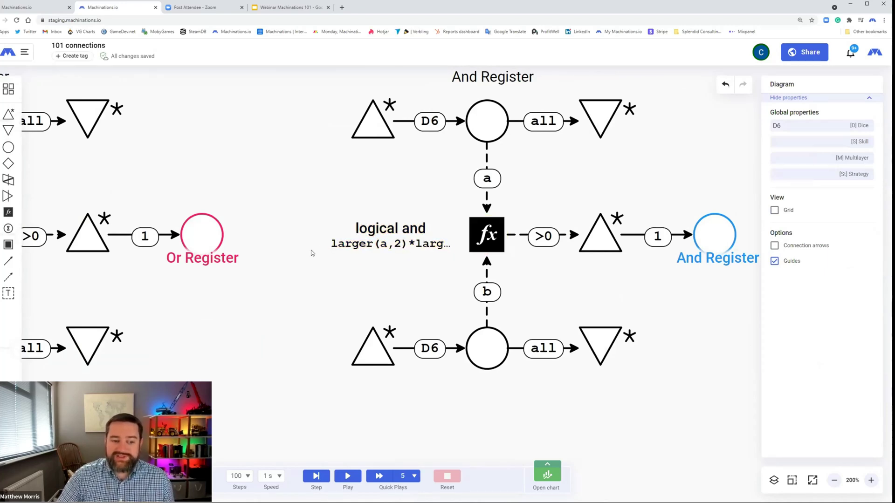
click(491, 236)
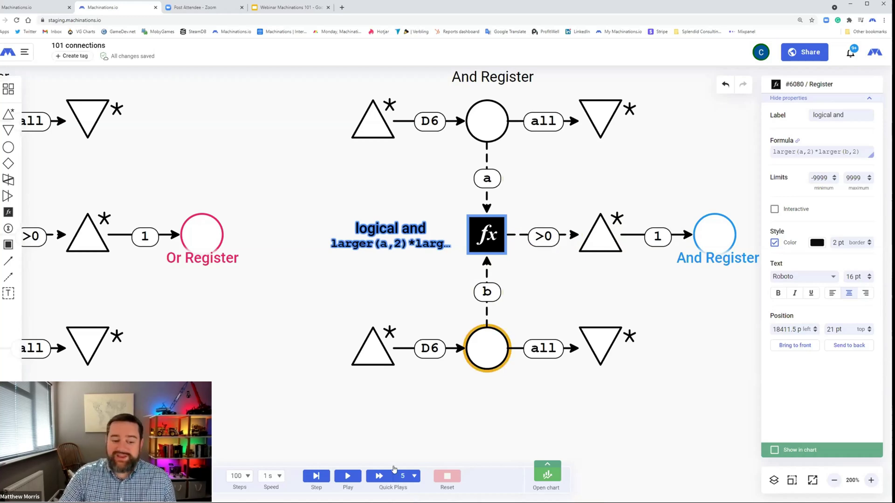
Run the And Register example to watch its logical and register, reset the run, and deselect the register
click(348, 476)
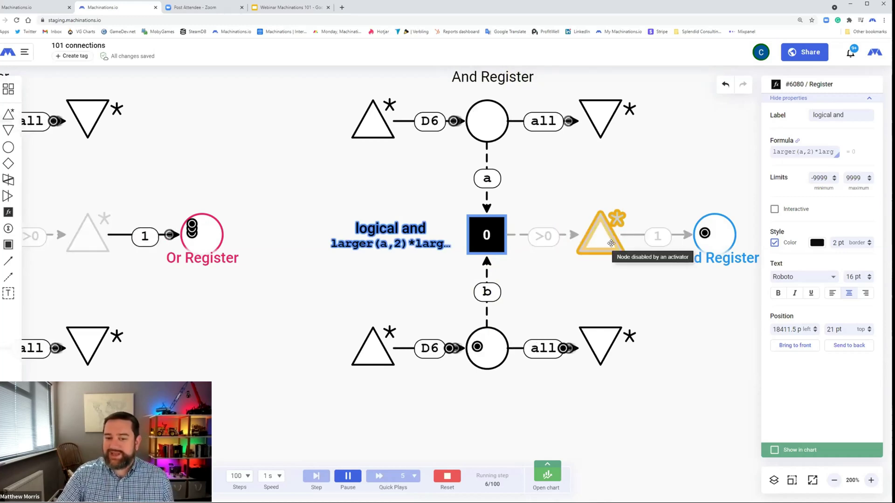
click(447, 476)
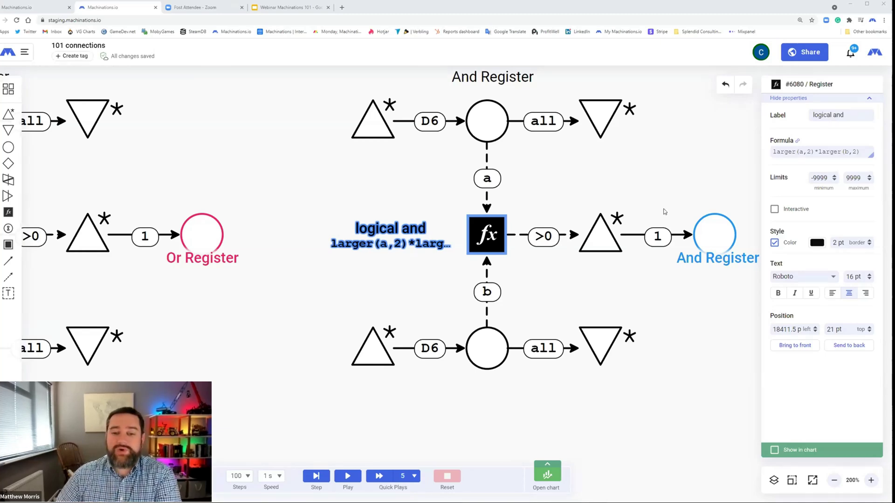
click(686, 148)
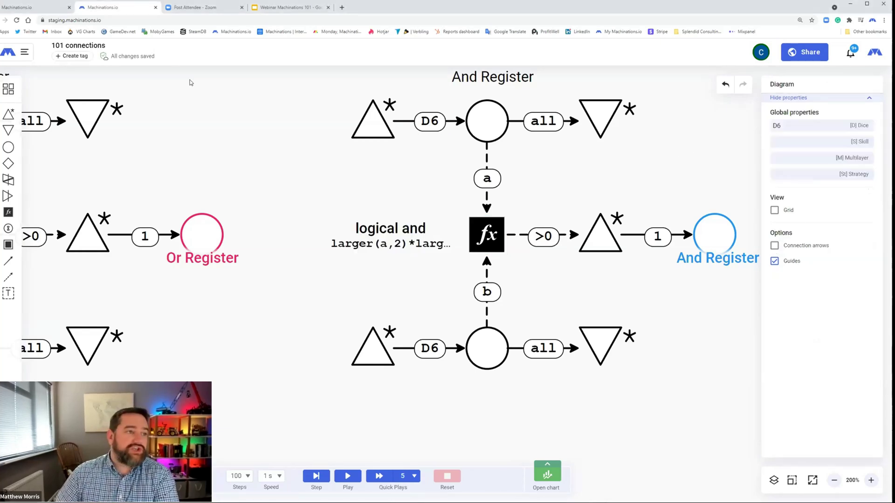
Switch to the Super Mario Bros 1 score calculation diagram and run it with the execution chart open
click(19, 9)
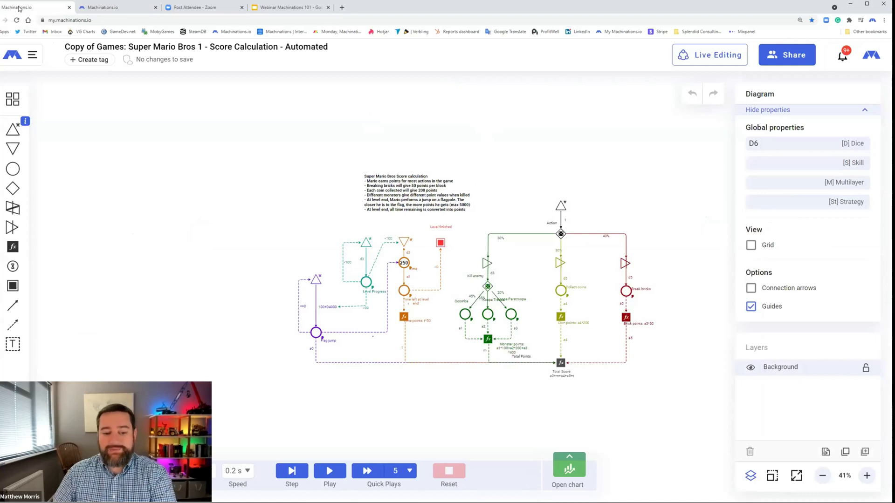
drag(678, 392, 609, 344)
click(575, 470)
drag(625, 111, 605, 301)
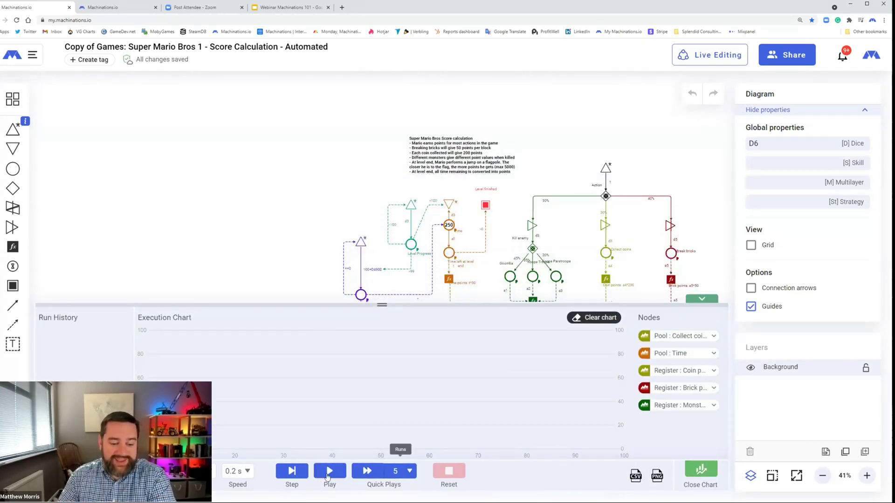
click(328, 471)
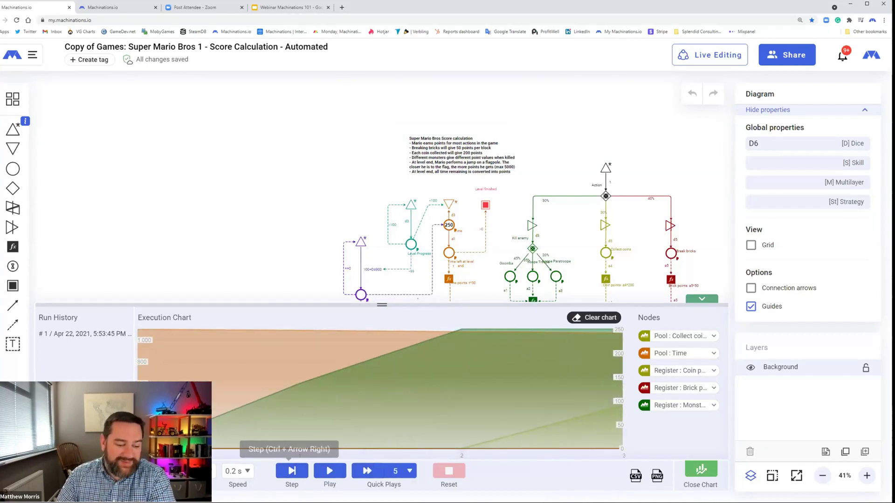
Set the simulation speed of the Super Mario Bros diagram to 1 s per step
click(199, 471)
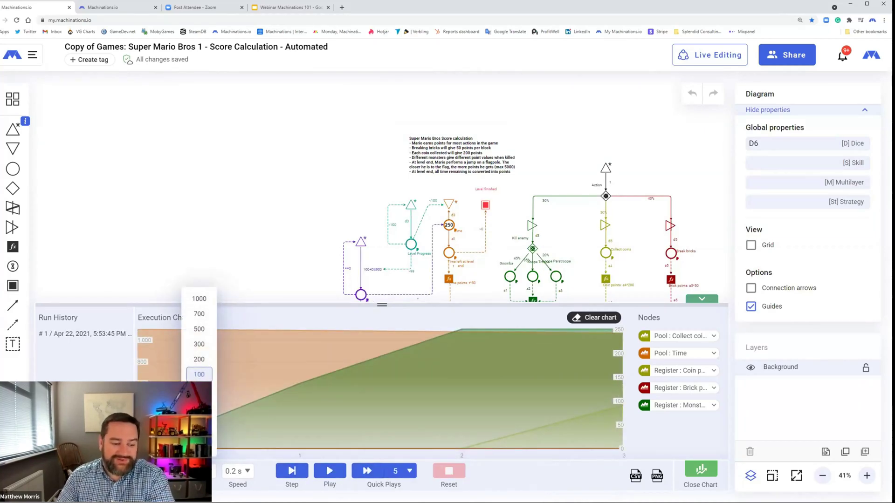
click(236, 471)
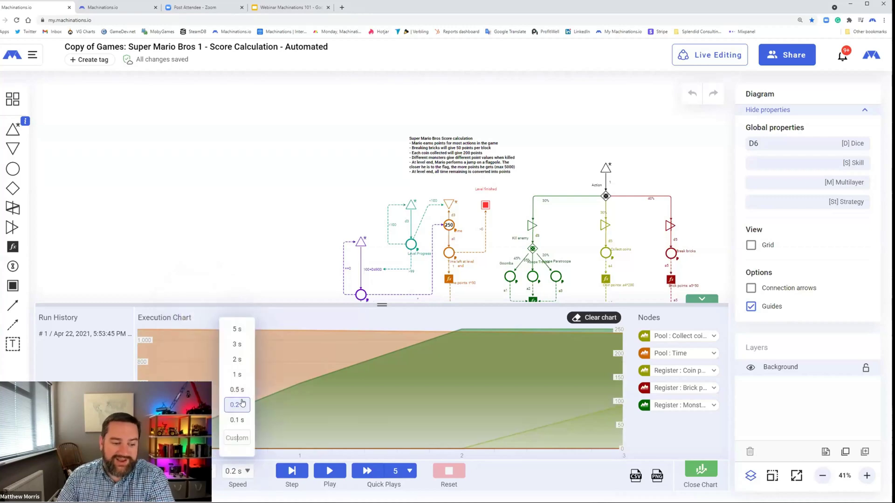
click(240, 375)
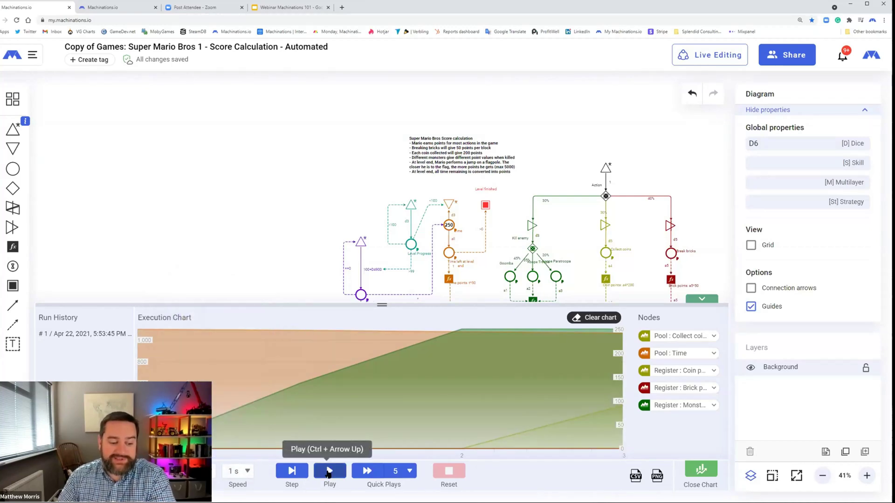
Run the score calculation at the slower speed, and reset the run and clear the execution chart
click(328, 472)
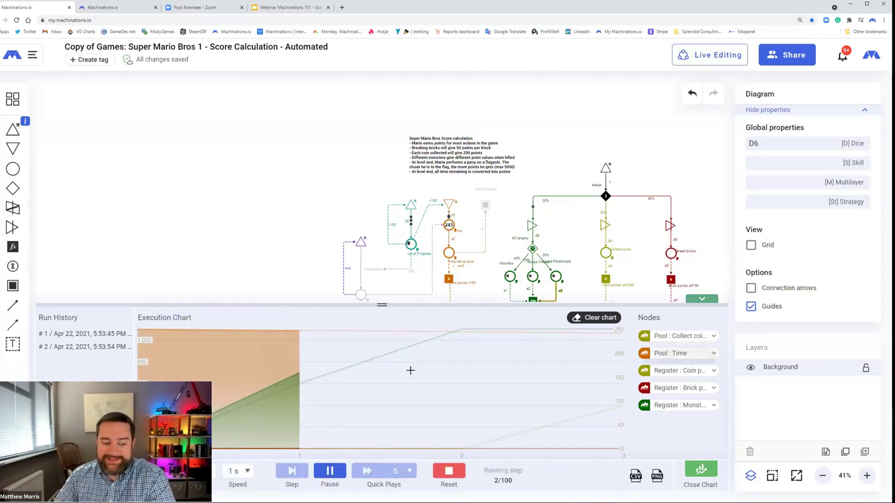
click(598, 319)
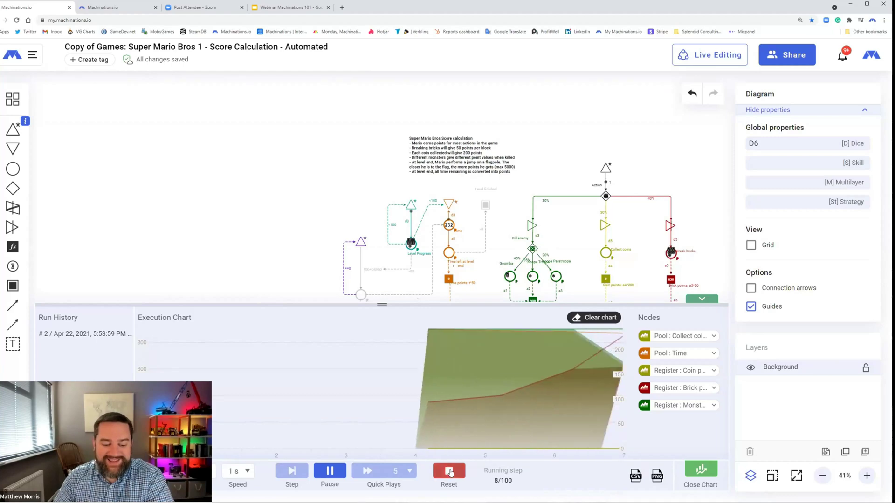
click(607, 320)
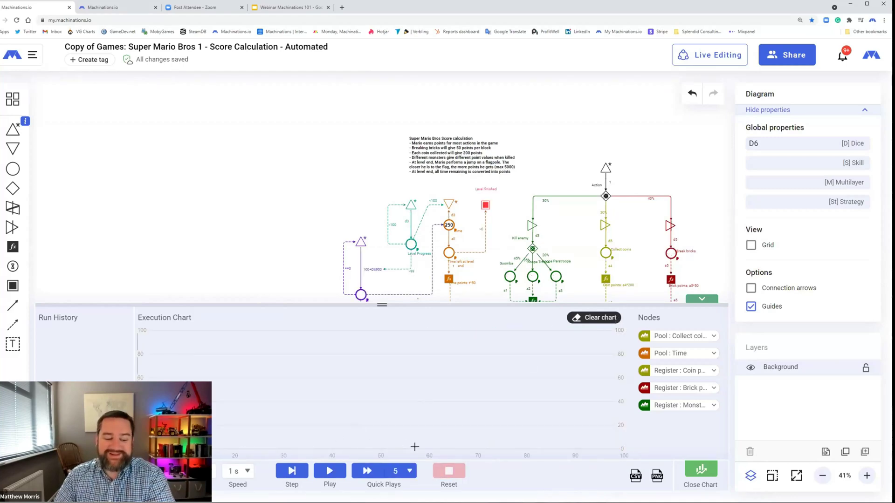
Bring the whole score diagram into view above the chart and run a batch of 5 quick plays
drag(634, 233, 542, 193)
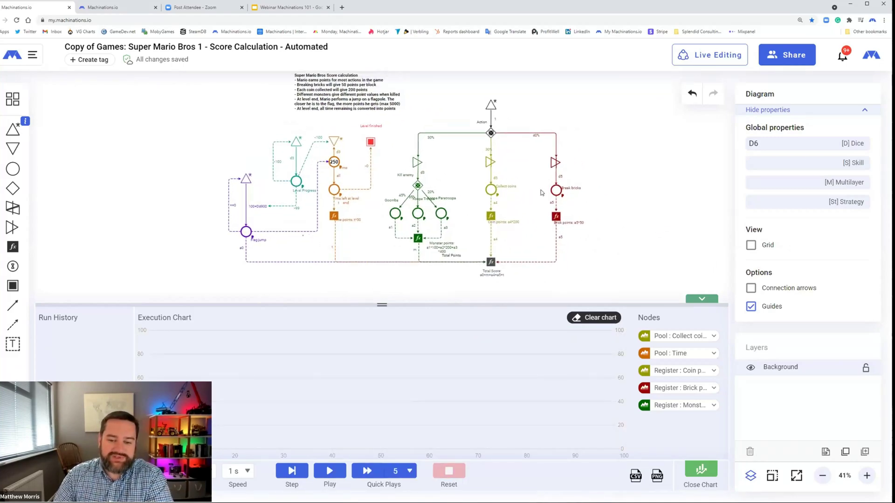
click(368, 471)
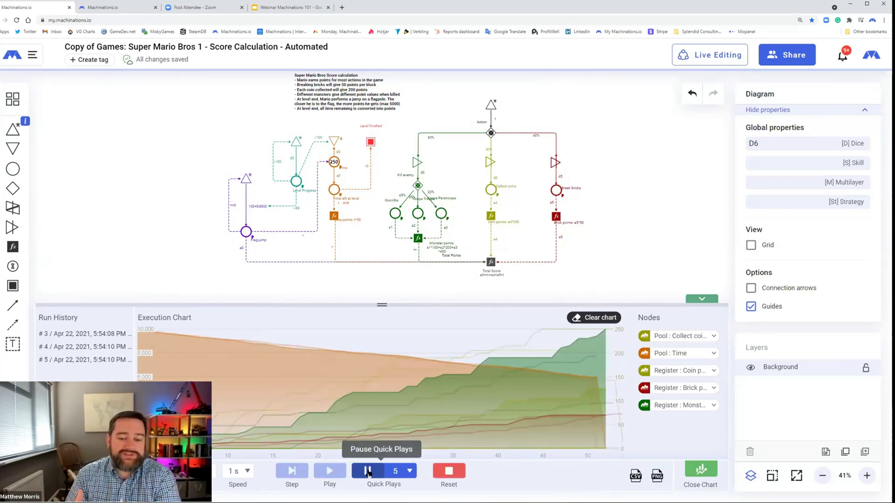
click(368, 472)
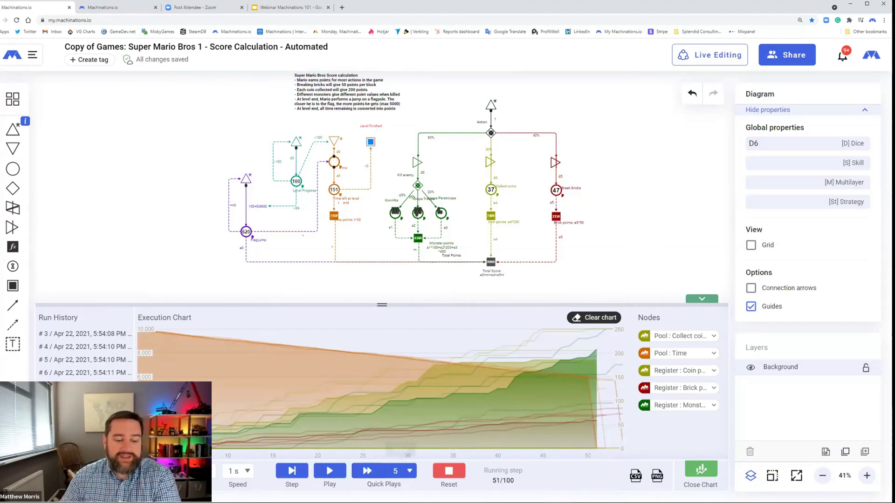
Set the number of quick plays to 10 and run the batch
click(409, 471)
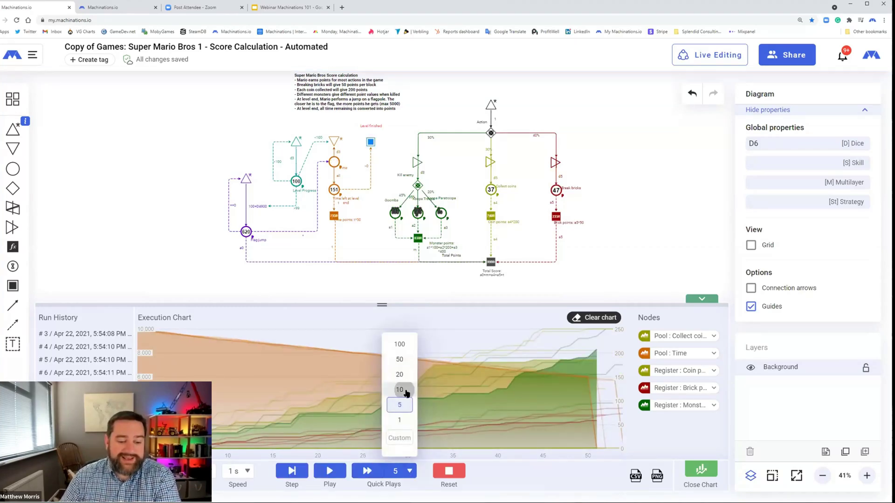
click(399, 390)
click(368, 472)
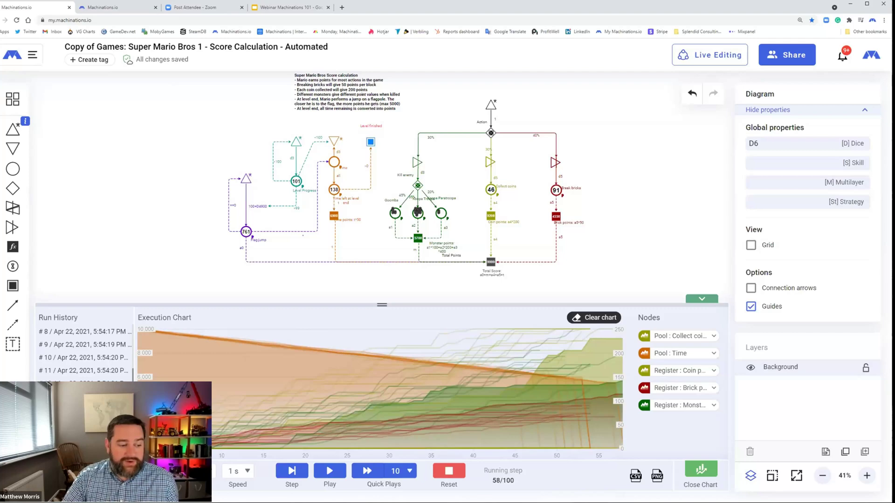
Examine the latest runs in the run history one by one, back to run 13, comparing their execution chart curves
click(84, 449)
click(83, 436)
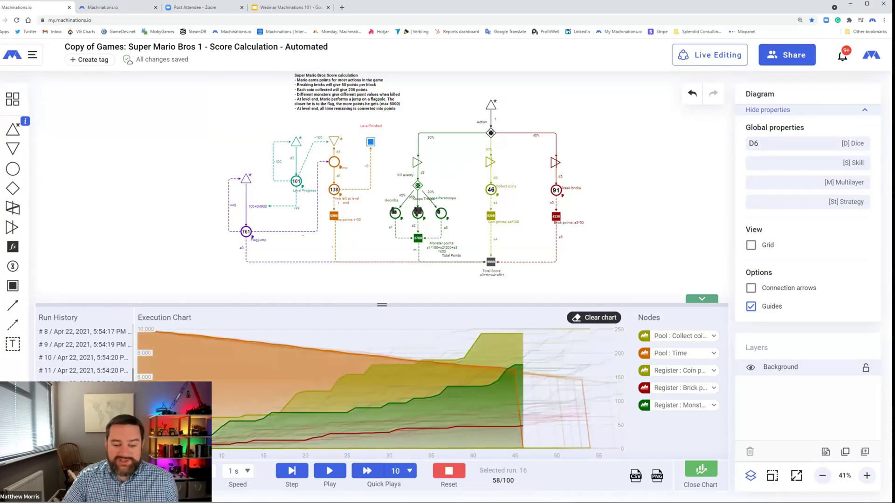
click(84, 423)
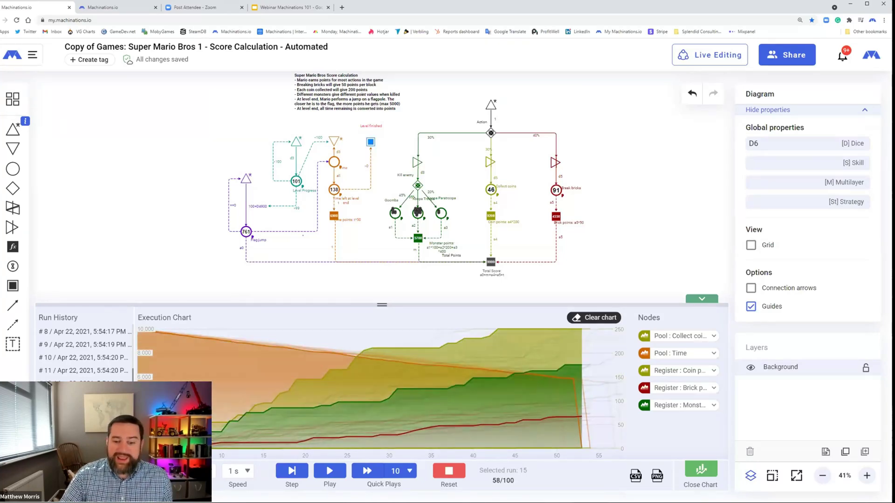
click(84, 410)
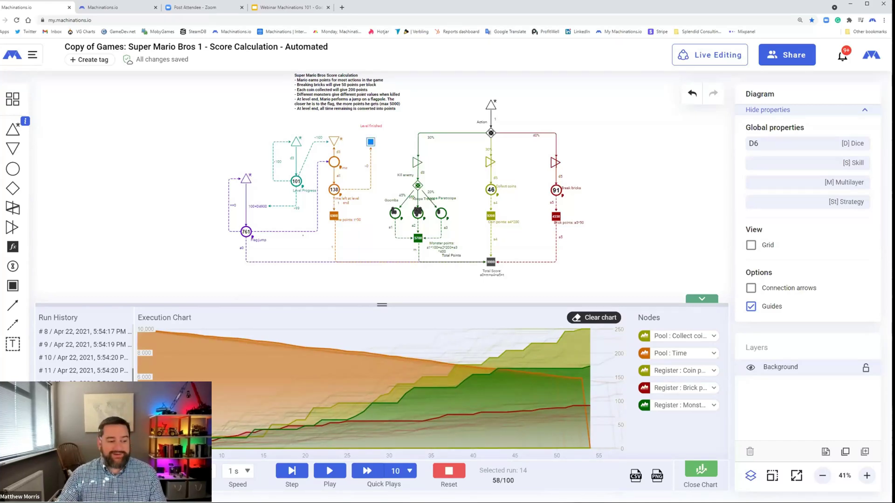
click(83, 397)
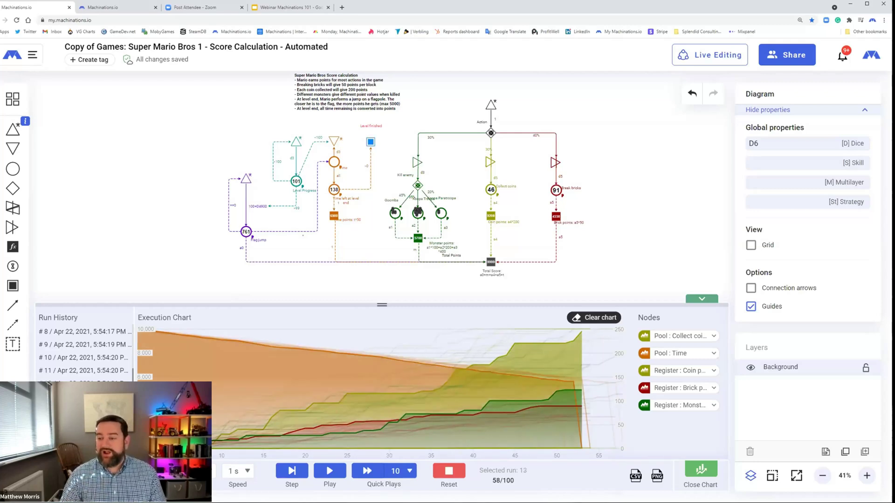